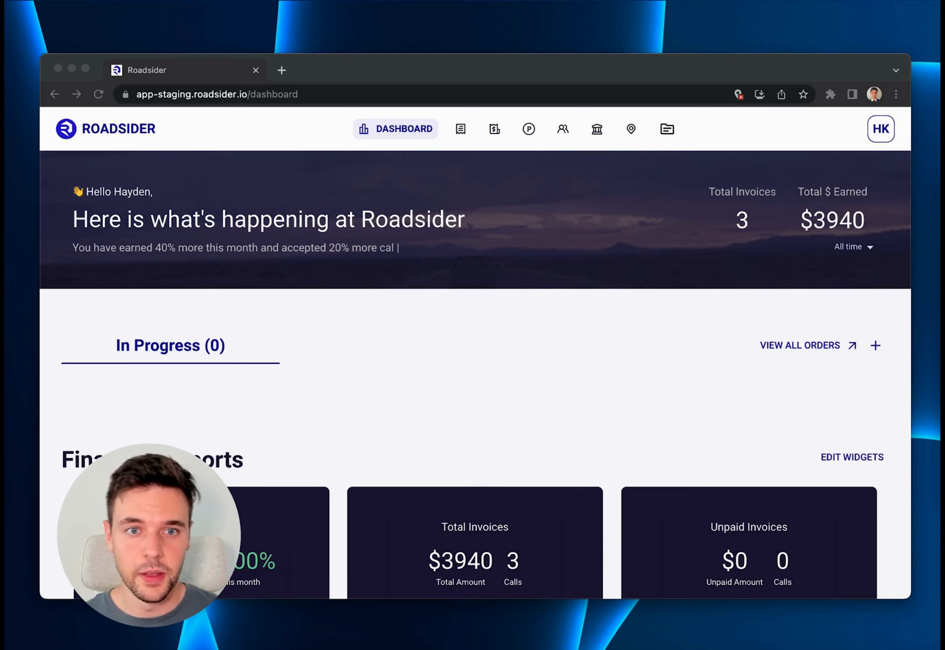
Go to the Accounts page and start creating a new account.
click(561, 131)
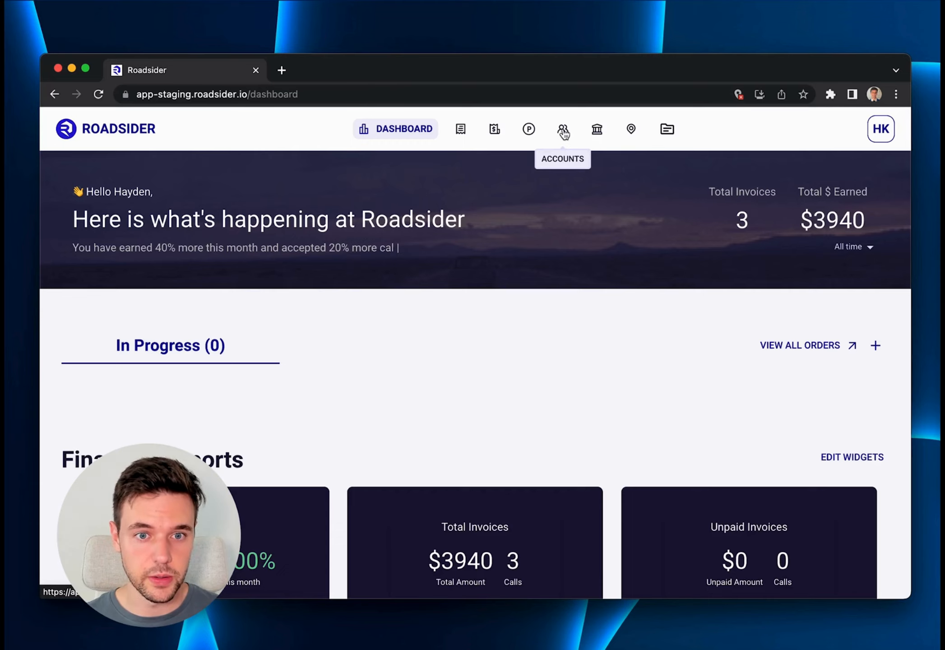
click(563, 131)
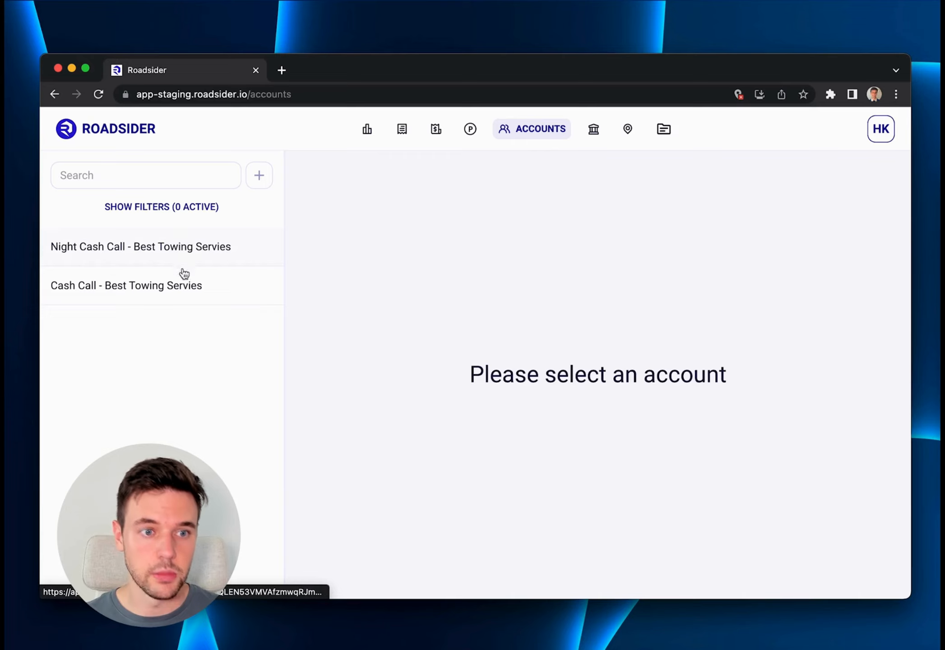
click(260, 177)
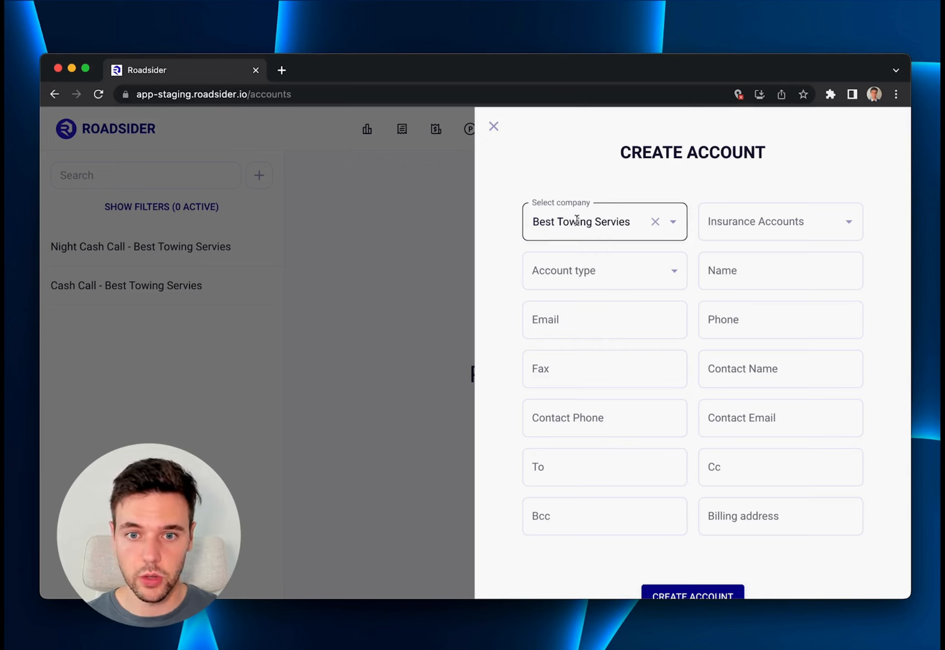
Check which companies and insurance accounts can be chosen for the new account.
click(673, 229)
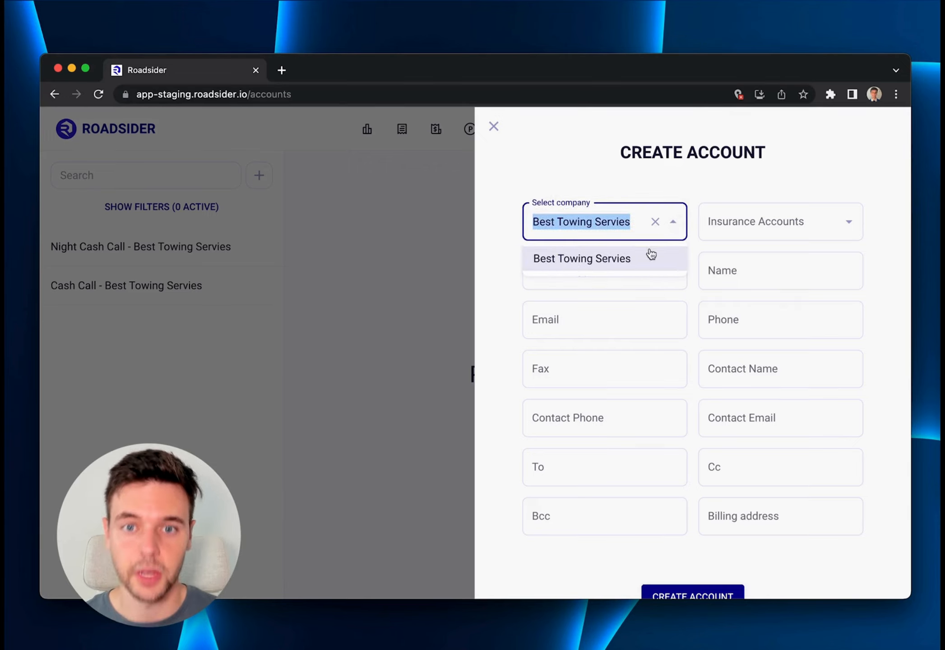
click(701, 185)
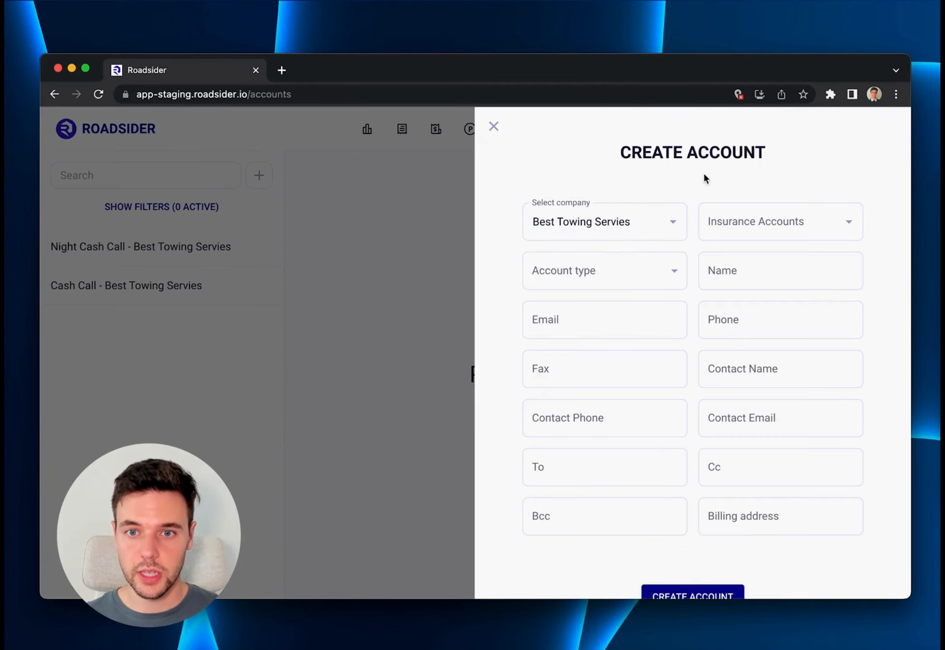
click(850, 224)
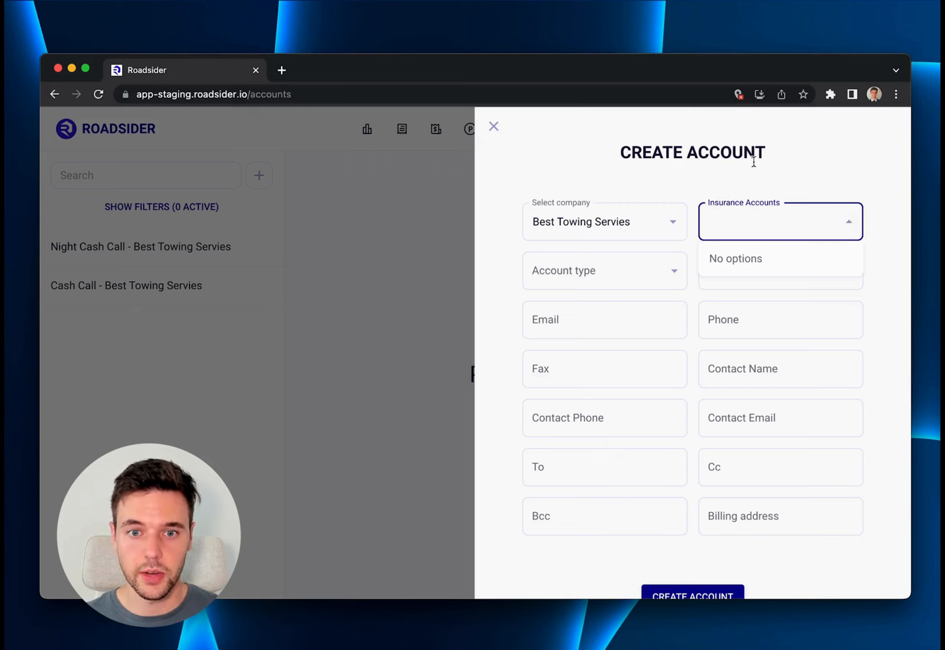
click(774, 152)
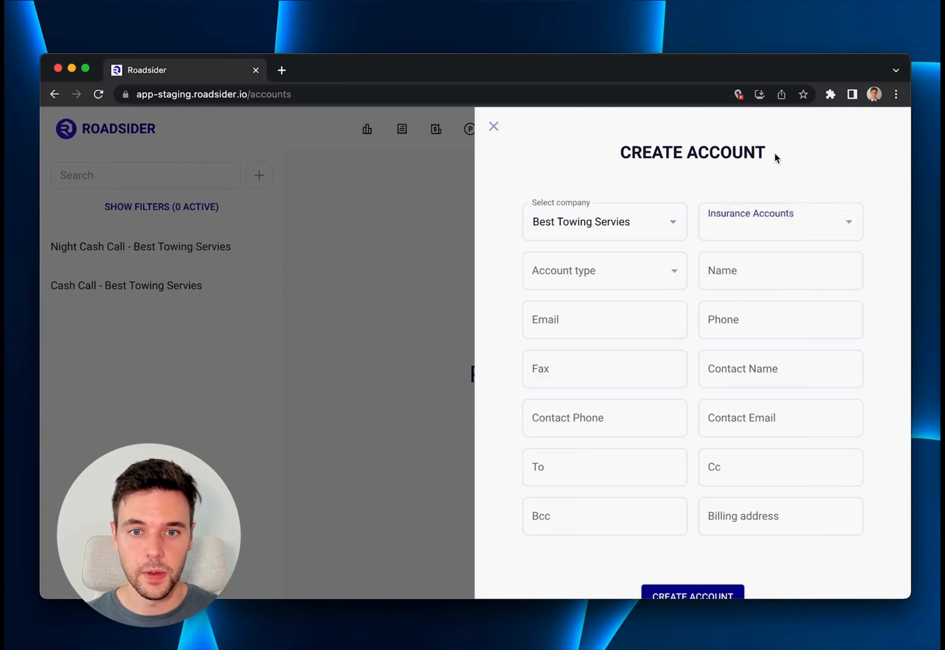
Set the new account's type to Other and name it Holiday Cash Call.
click(673, 271)
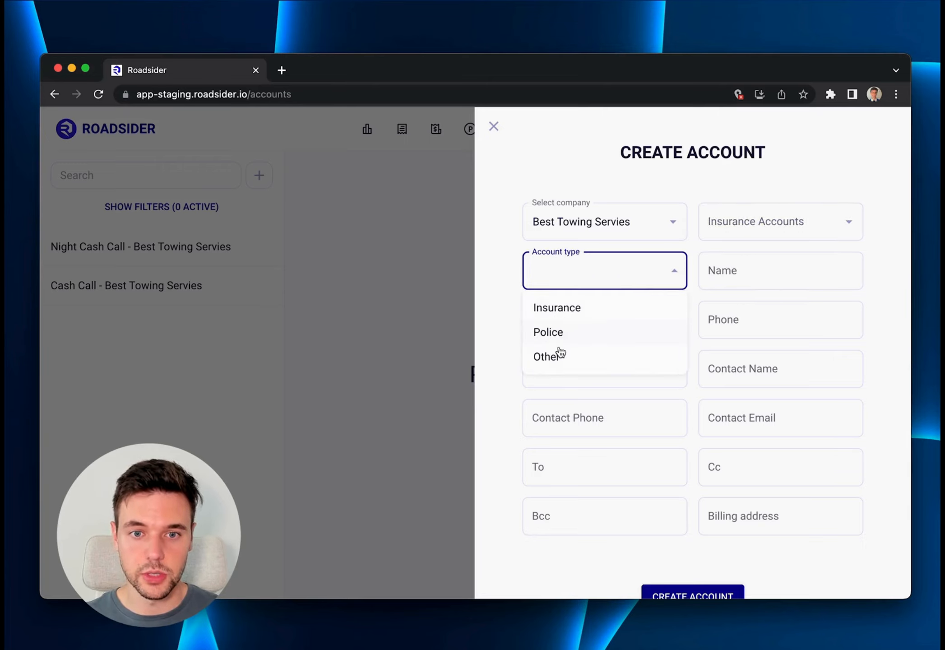
click(548, 360)
click(727, 274)
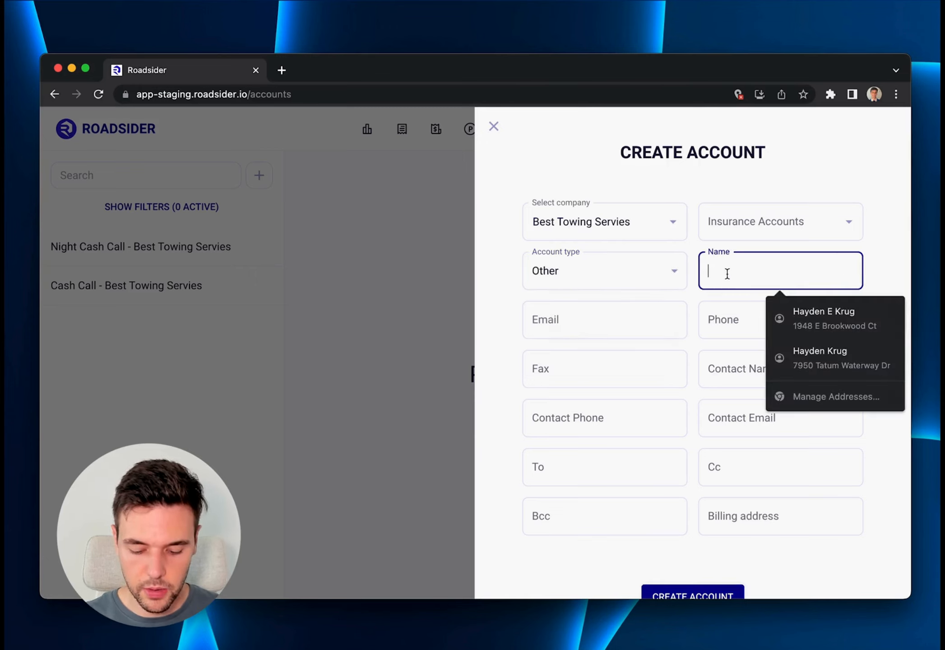
text(Holiday C)
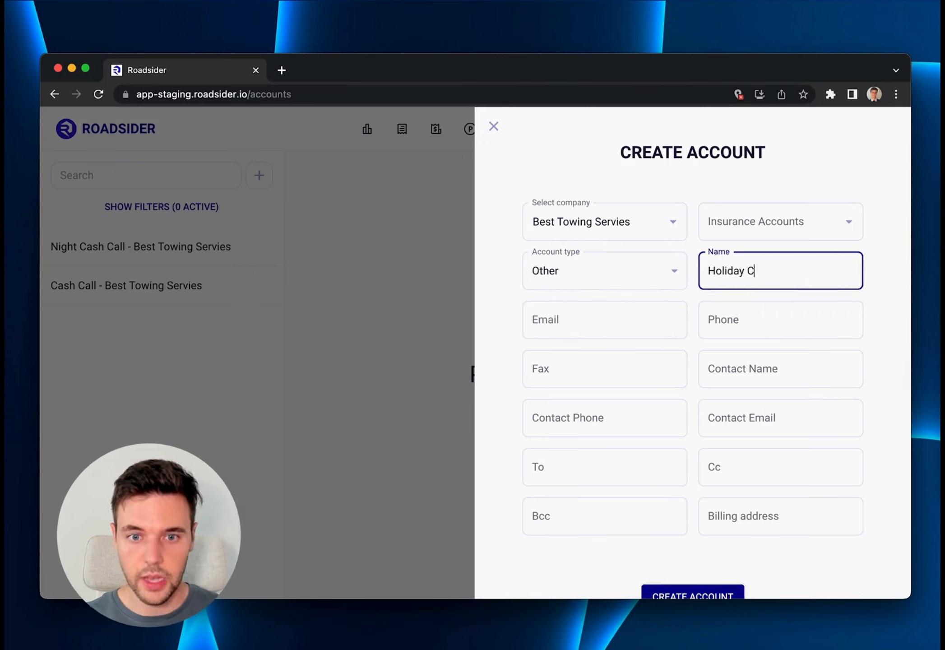
text(ash Call)
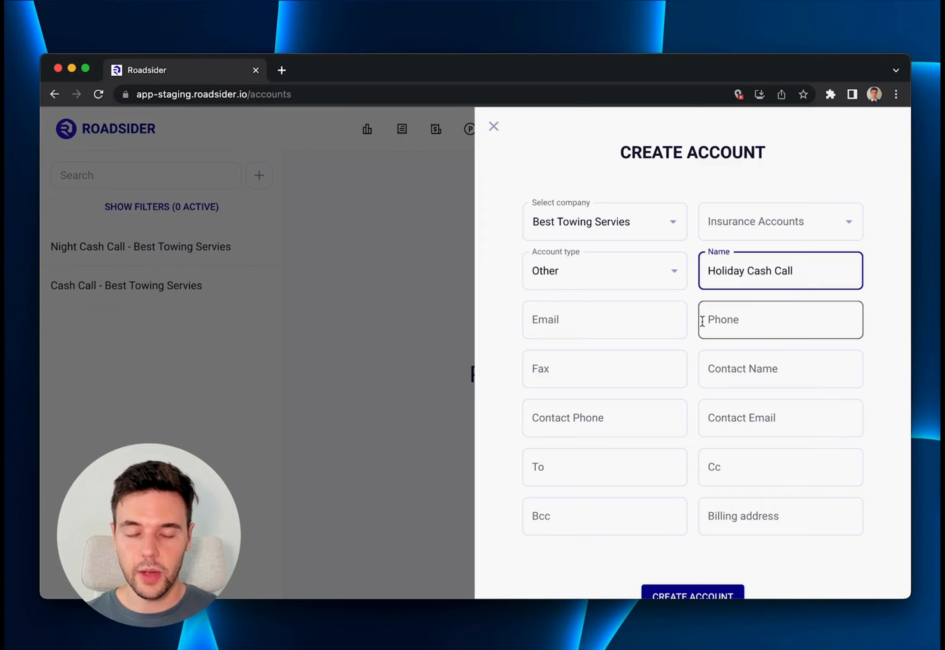
click(898, 274)
Enter the billing recipient's e-mail address as the To address and create the account.
scroll(831, 303, down, 2)
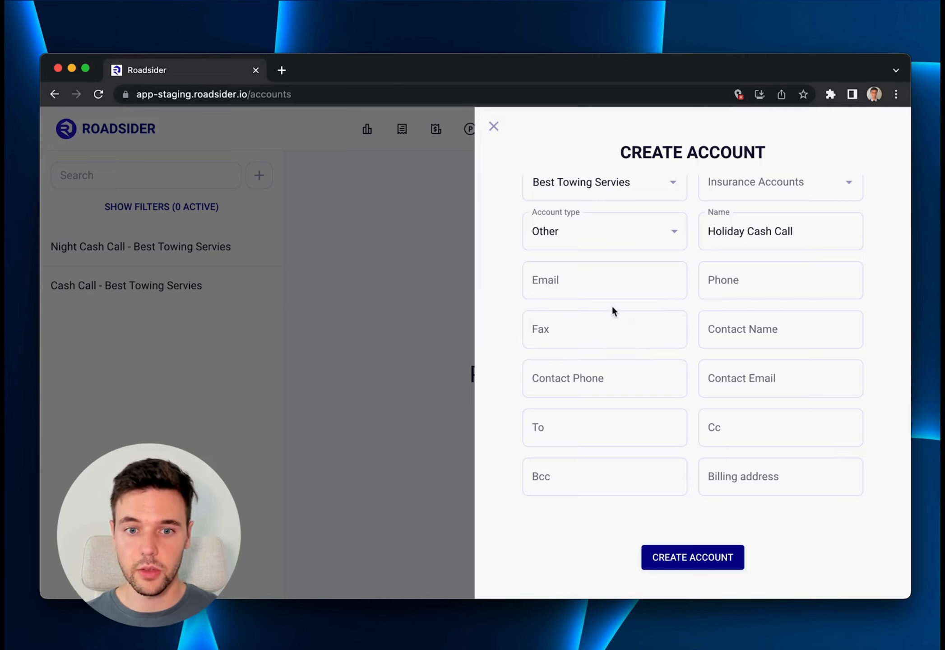
scroll(619, 316, down, 1)
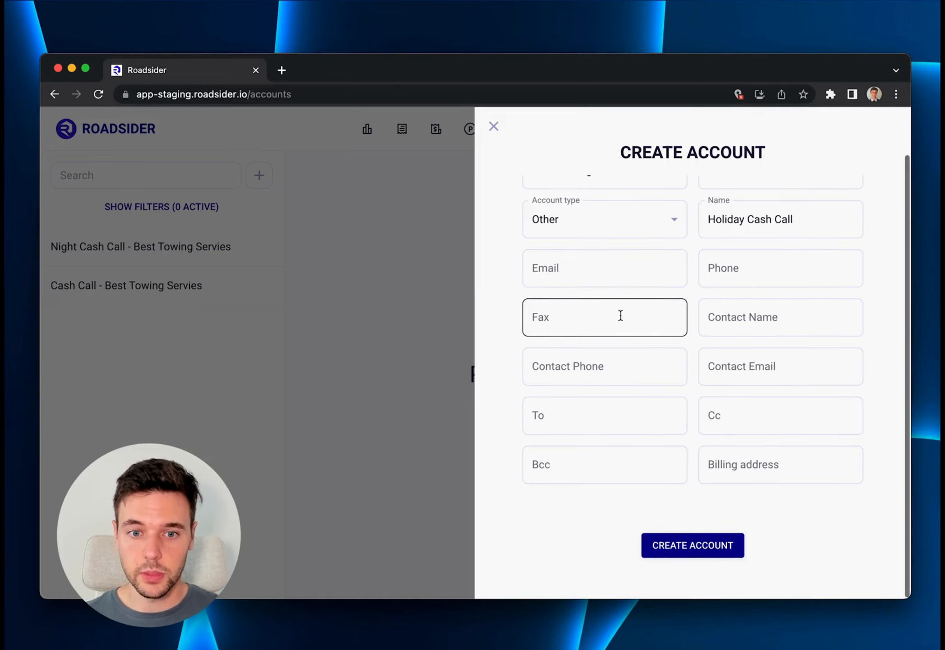
click(590, 413)
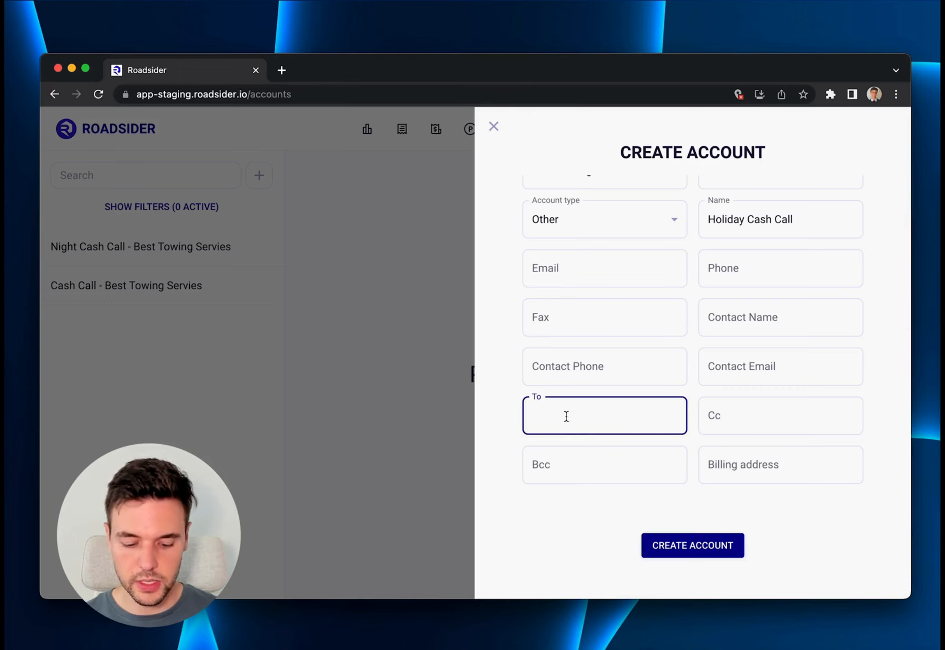
text(test@g)
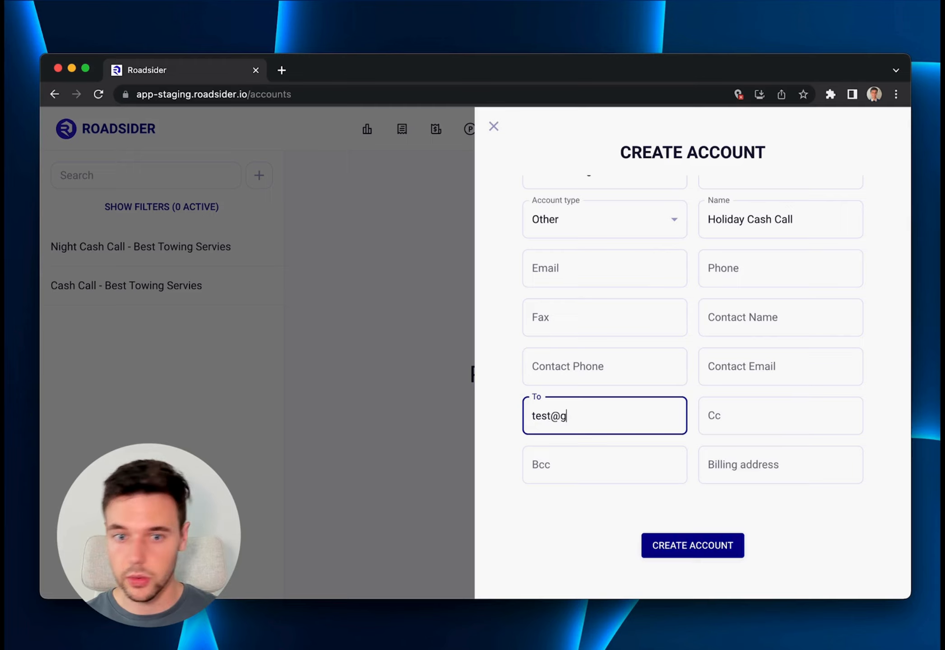
text(mail)
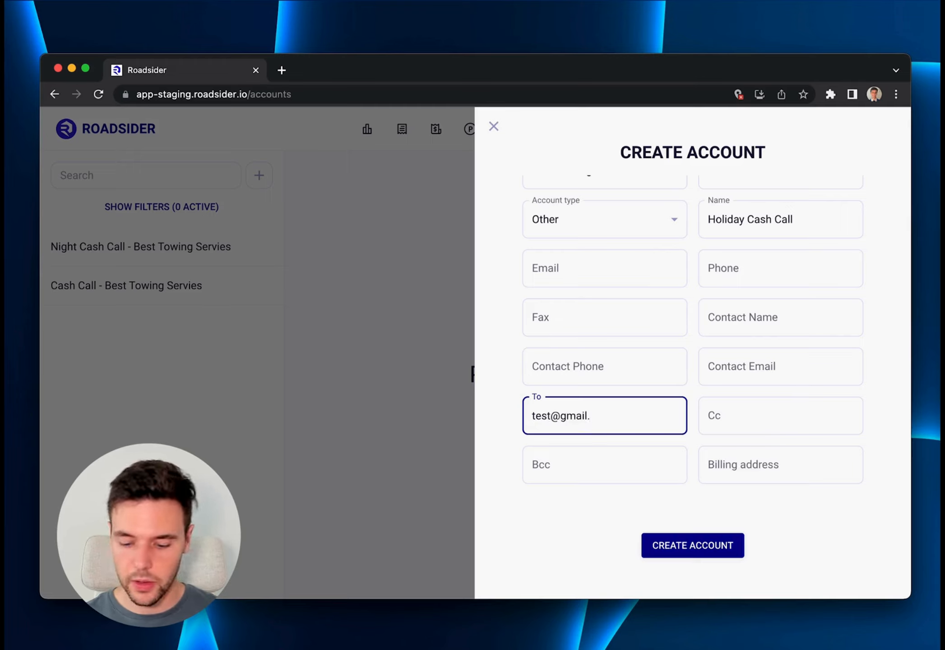
text(.com)
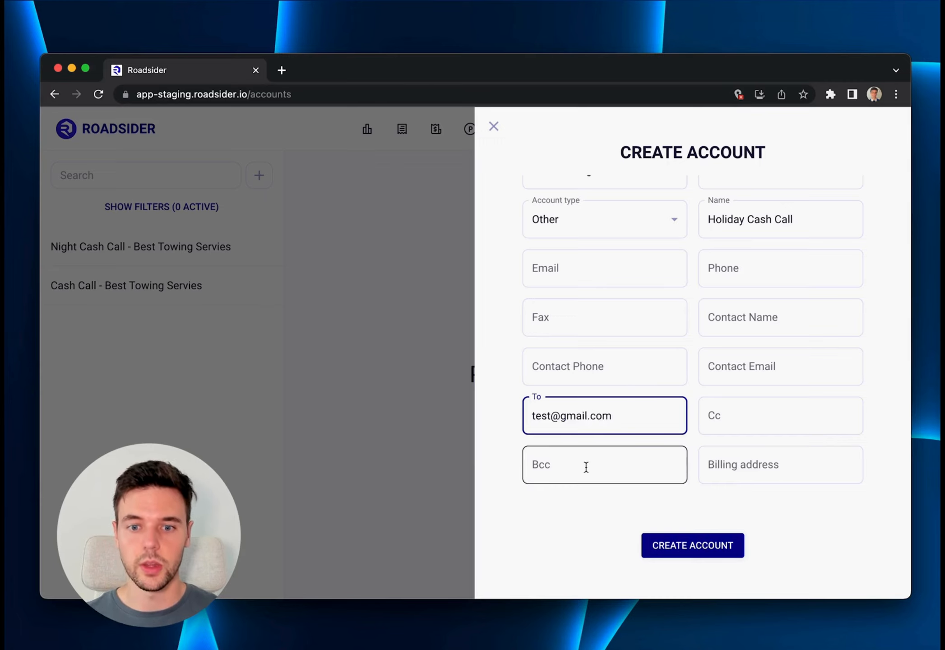
click(683, 548)
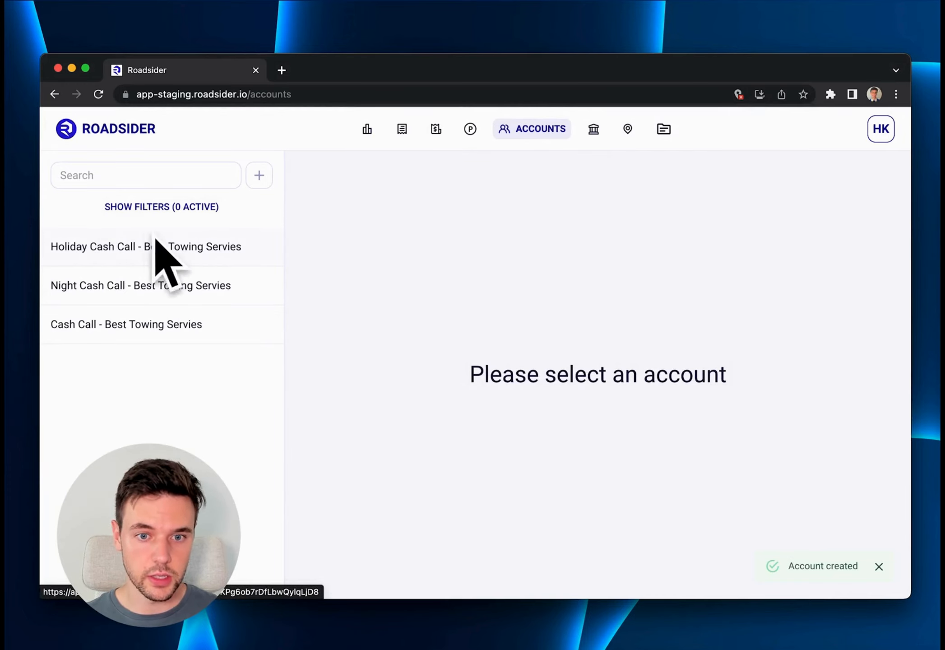
Open the Holiday Cash Call account and add the Tow service to it.
click(146, 248)
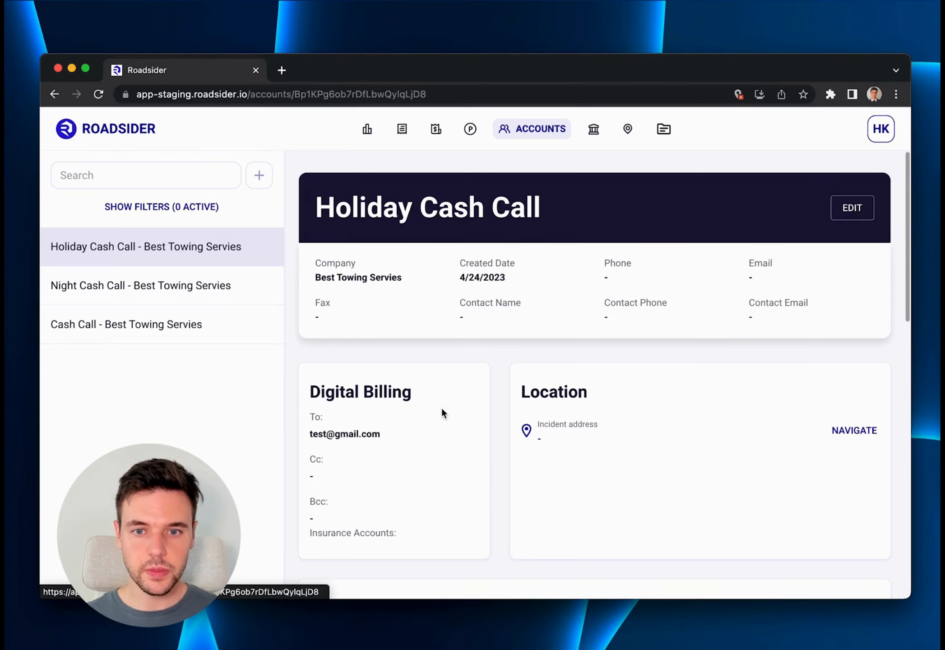
scroll(442, 413, down, 3)
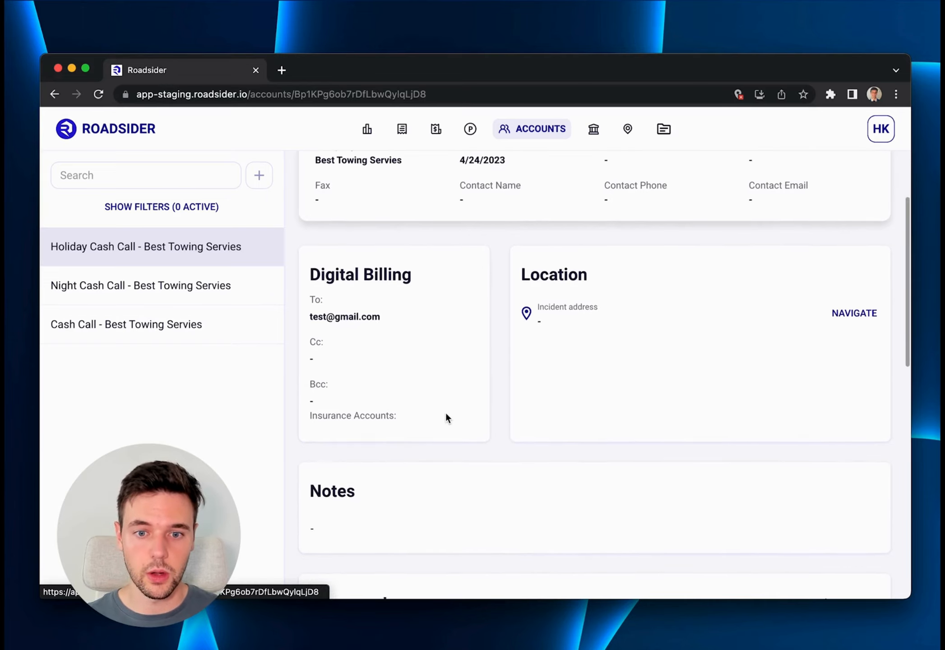
scroll(445, 416, down, 5)
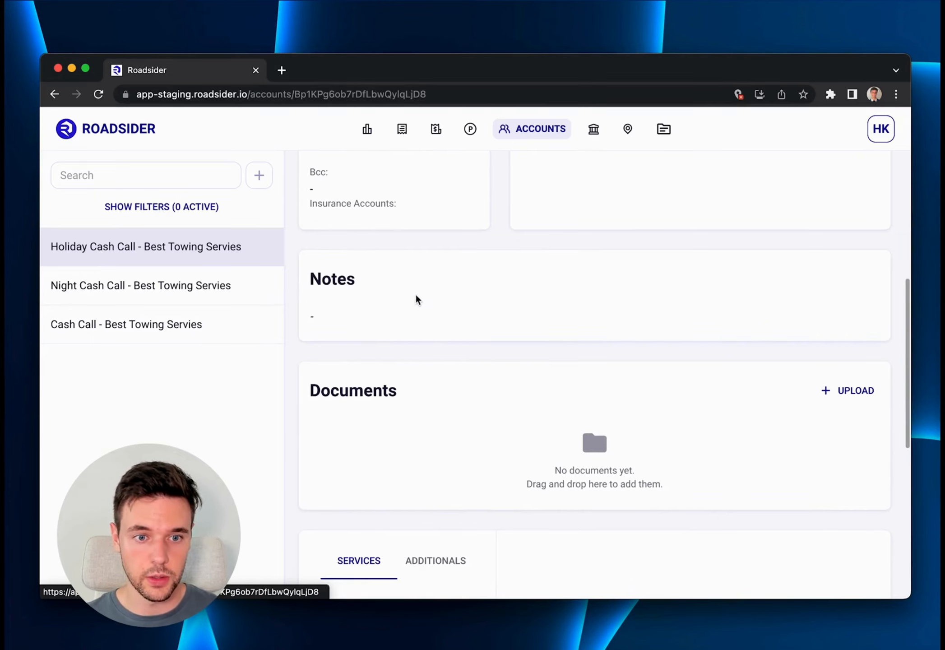
scroll(416, 280, down, 3)
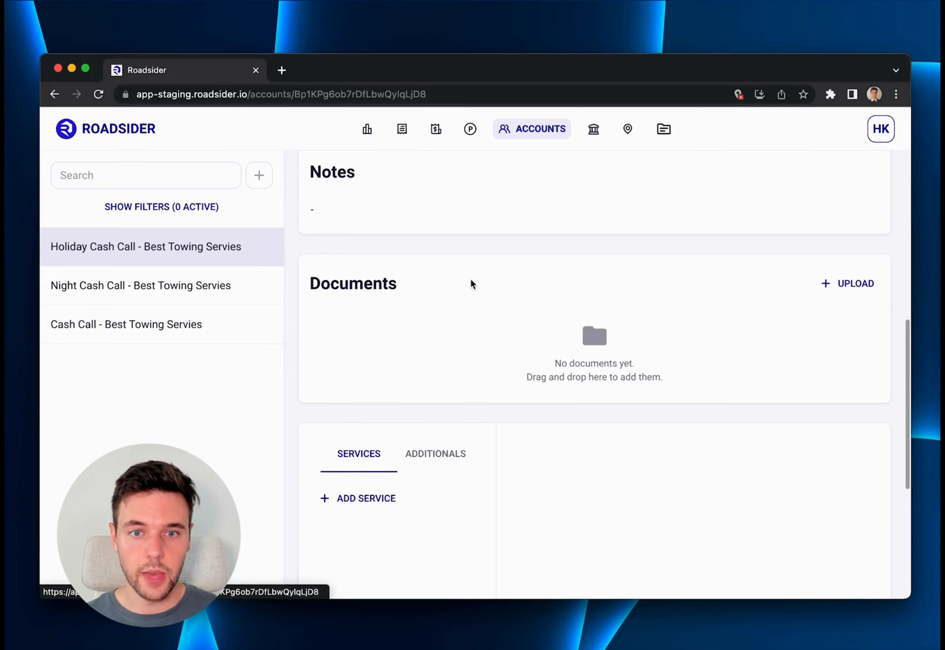
scroll(472, 279, down, 1)
scroll(473, 281, down, 4)
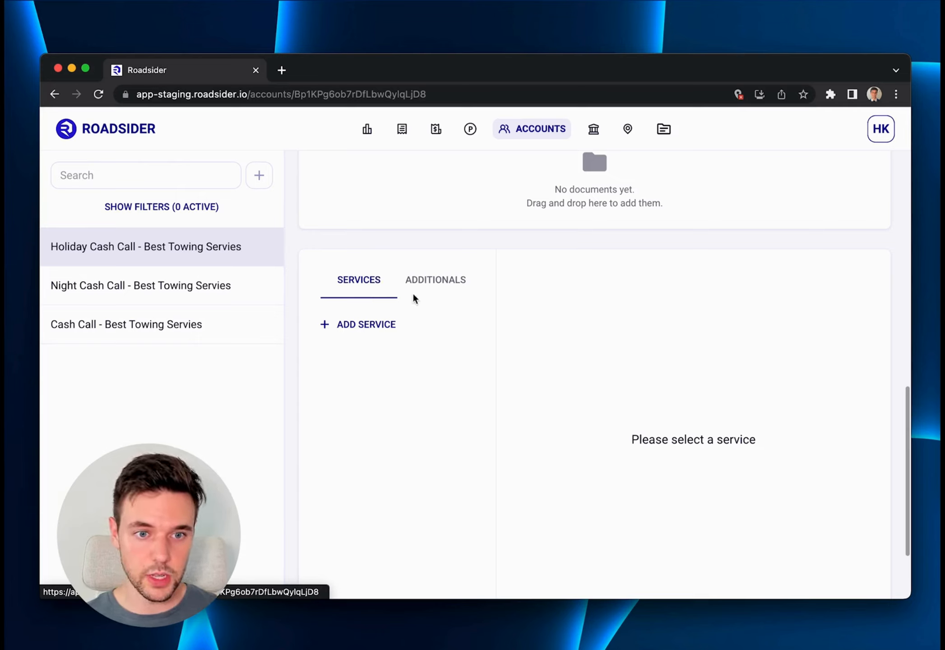
click(368, 325)
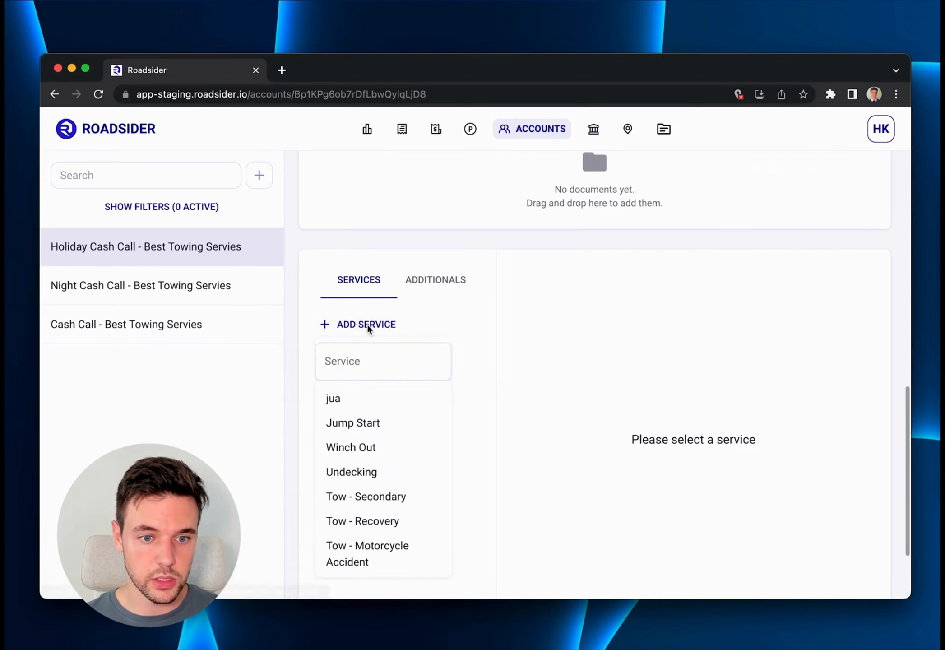
scroll(363, 465, down, 5)
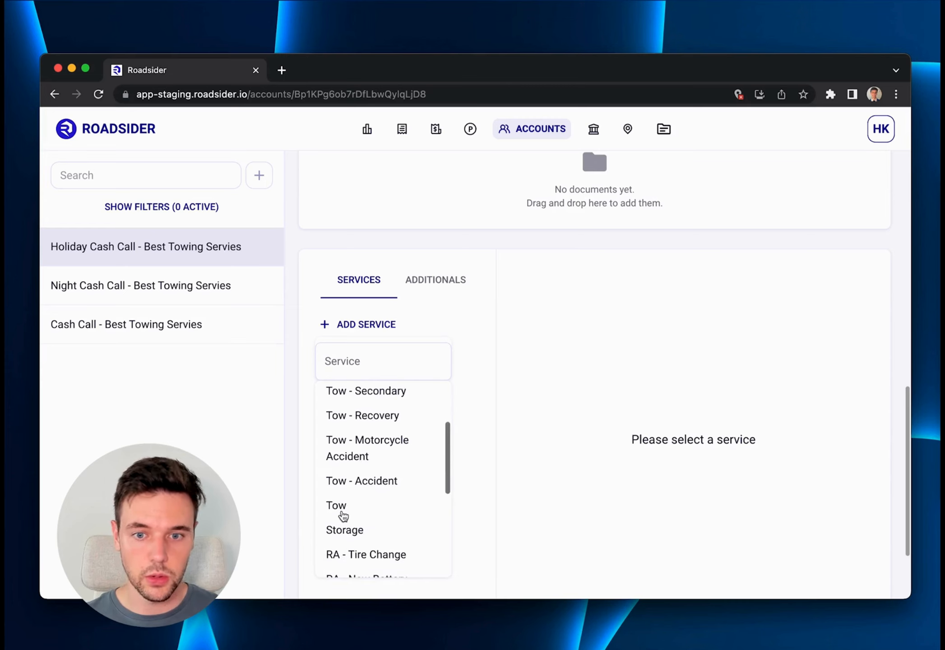
click(338, 507)
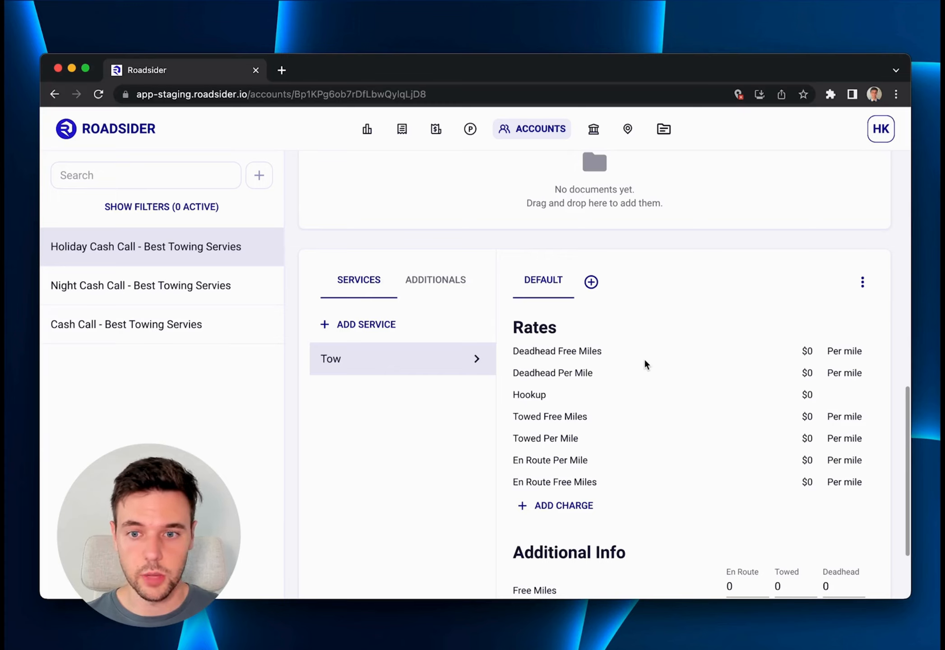
Set the Tow service's Deadhead Free Miles rate to 2 per mile and save it.
click(808, 351)
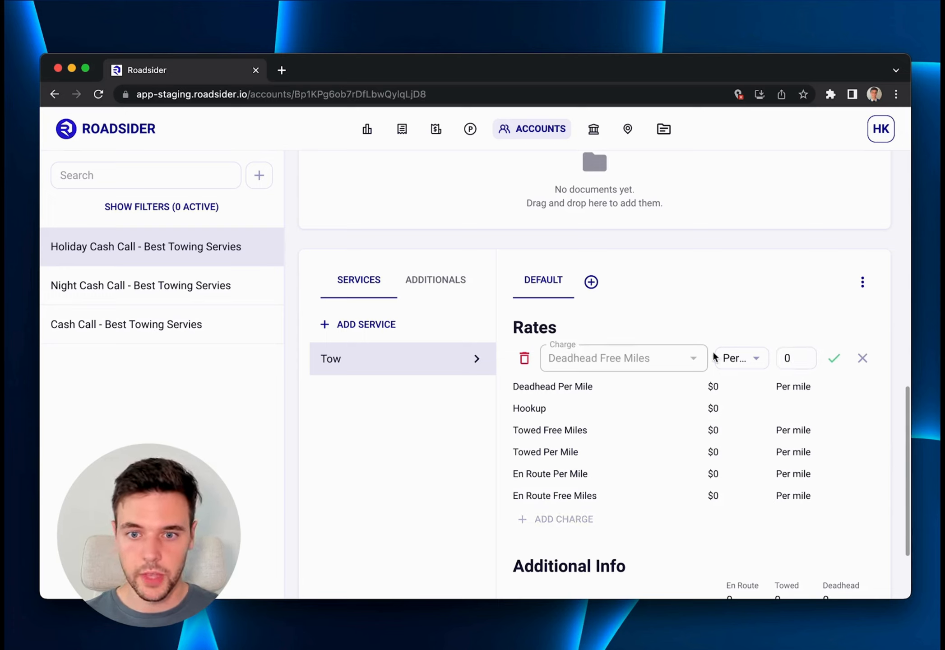
click(727, 359)
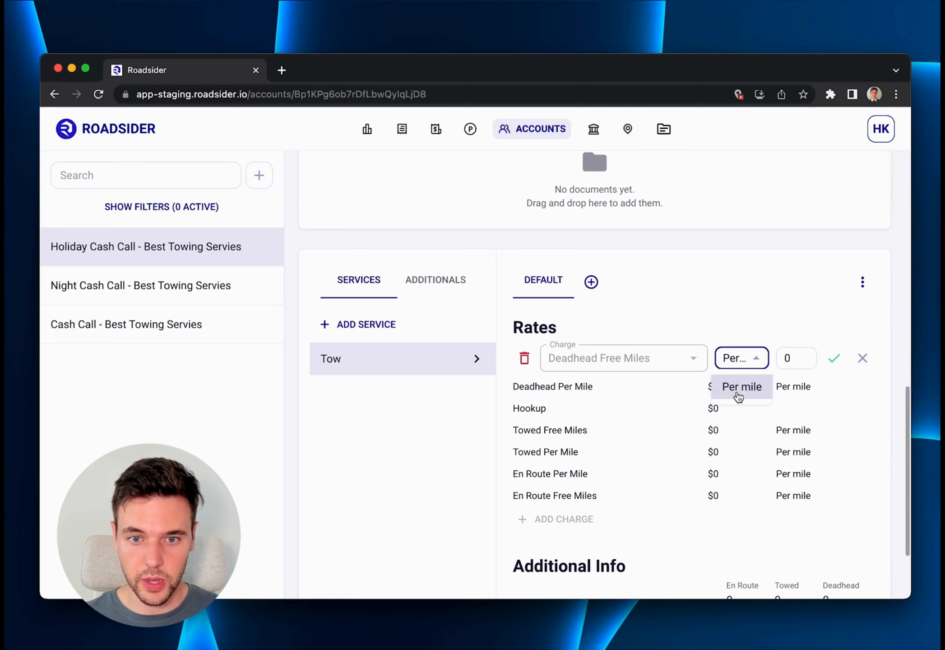
click(736, 396)
click(791, 359)
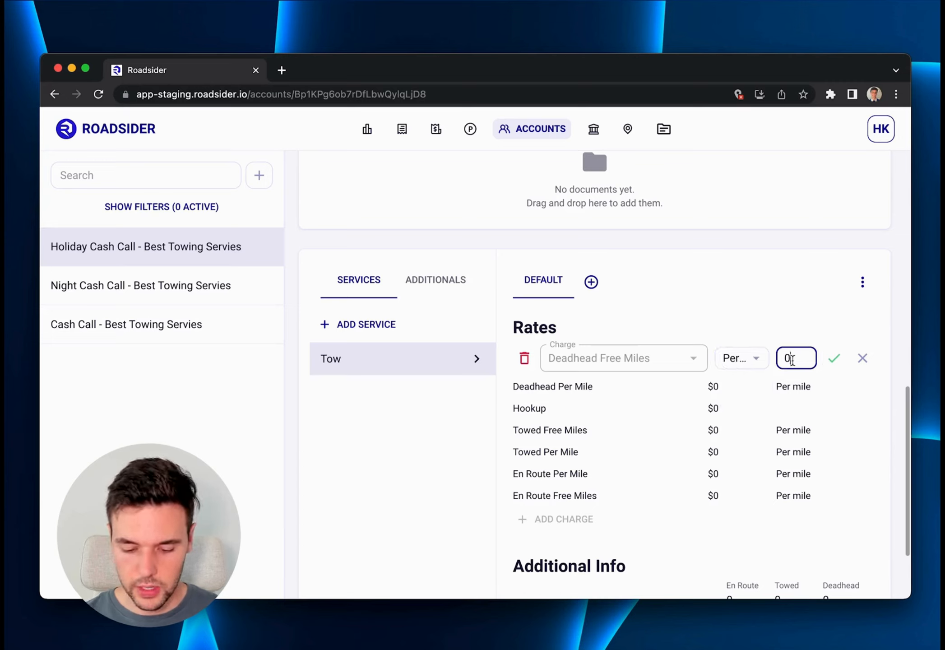
key(BackSpace)
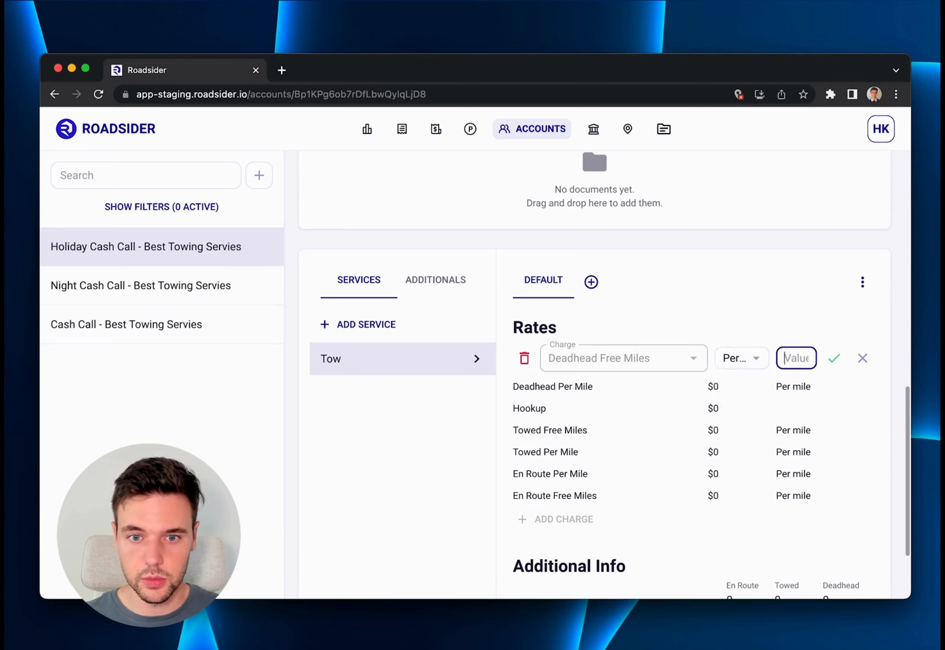
text(2)
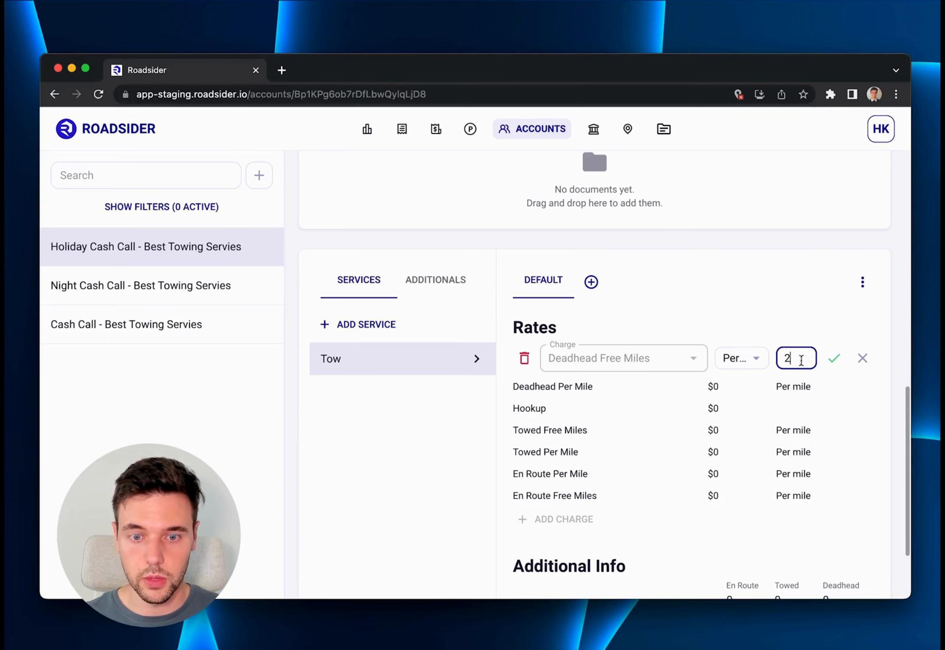
click(834, 359)
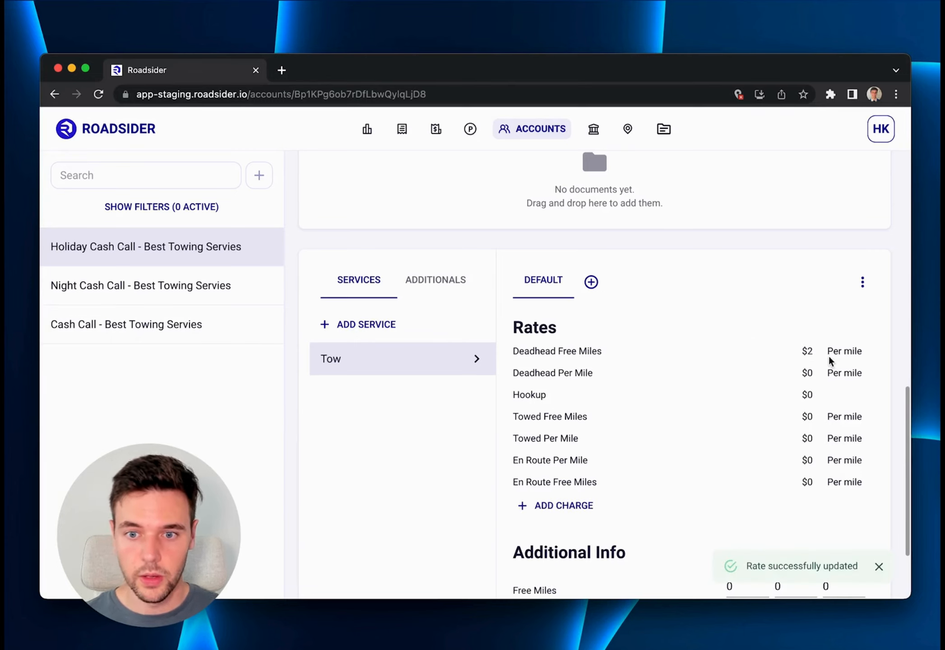
Set the Tow service's Deadhead Per Mile rate to 2 and save it.
click(806, 372)
click(796, 381)
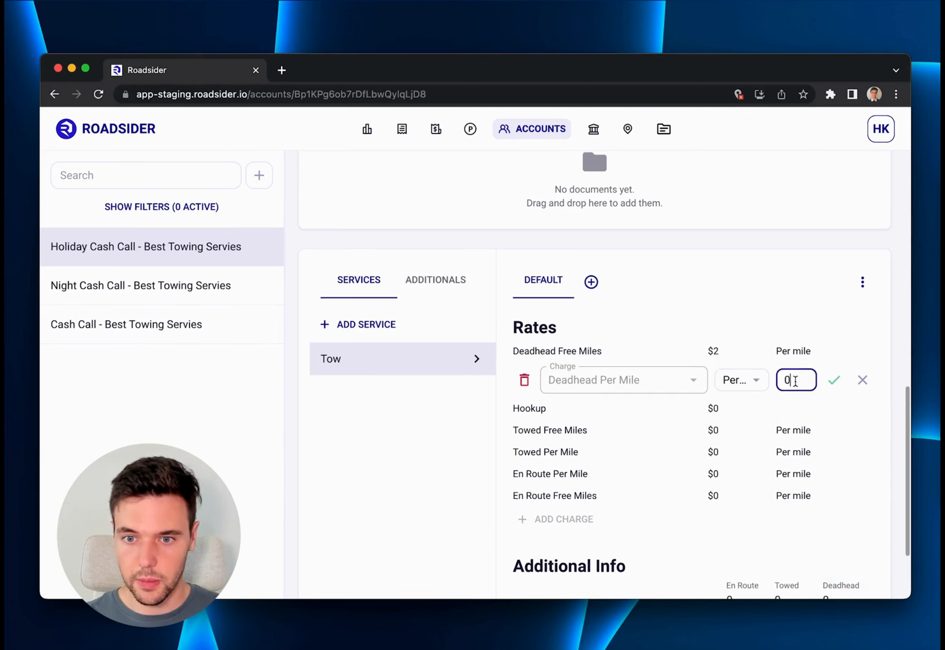
key(BackSpace)
text(2)
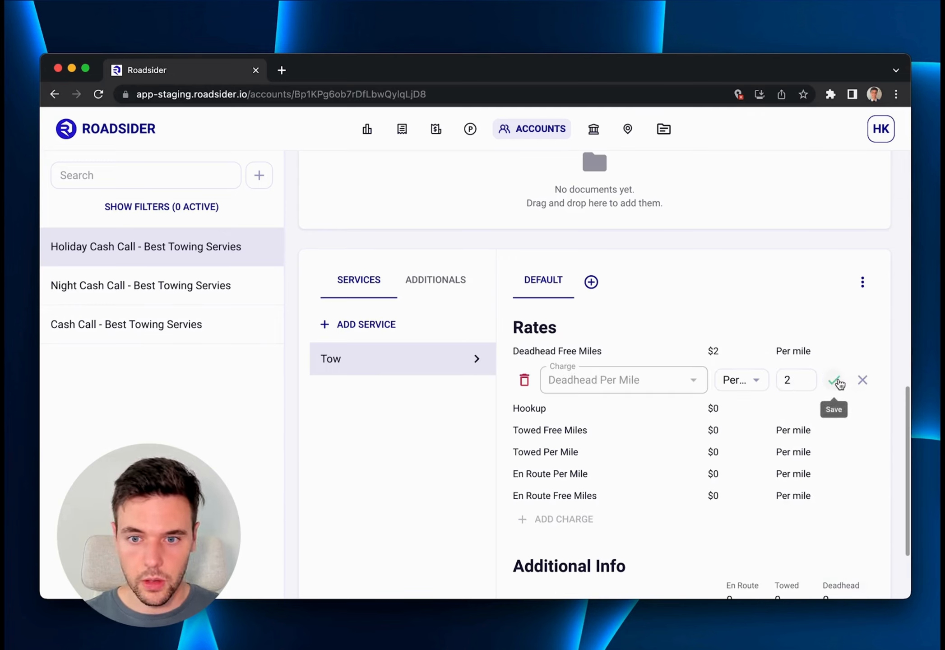
click(835, 381)
Set the Tow service's Hookup rate to $100 and save it.
click(808, 392)
click(798, 405)
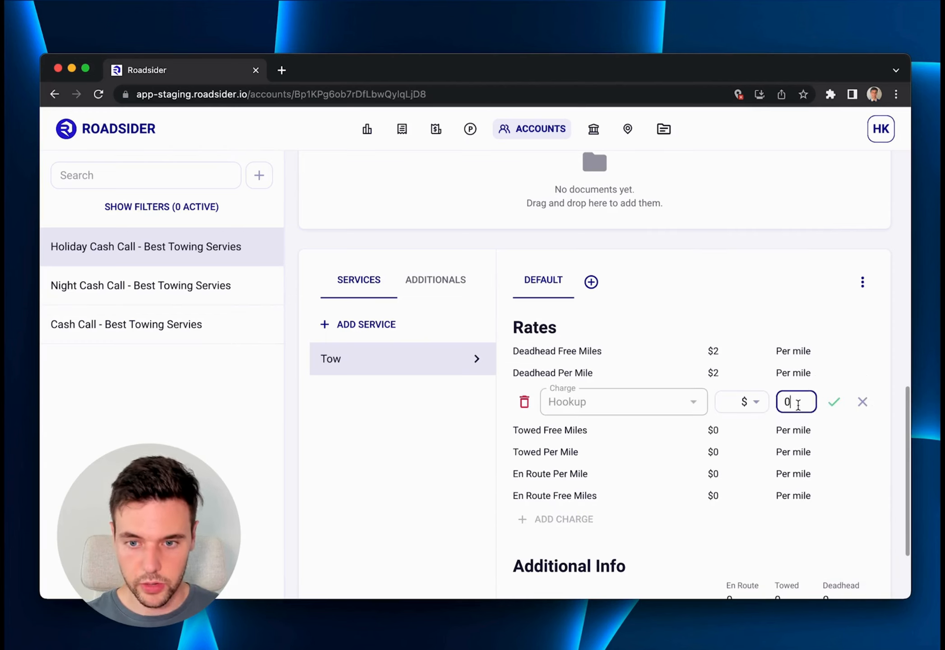
key(BackSpace)
text(100)
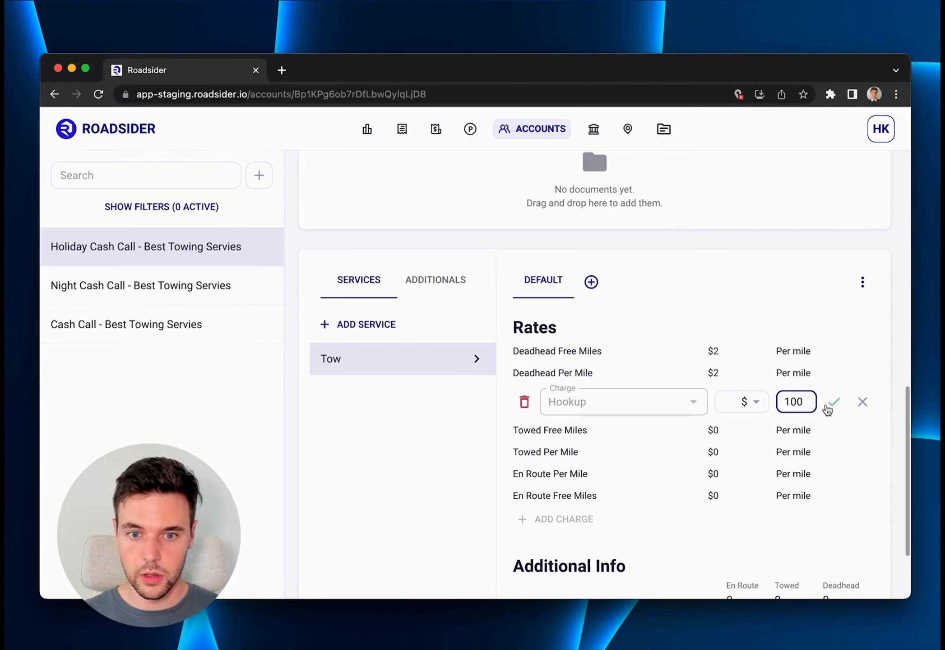
click(834, 402)
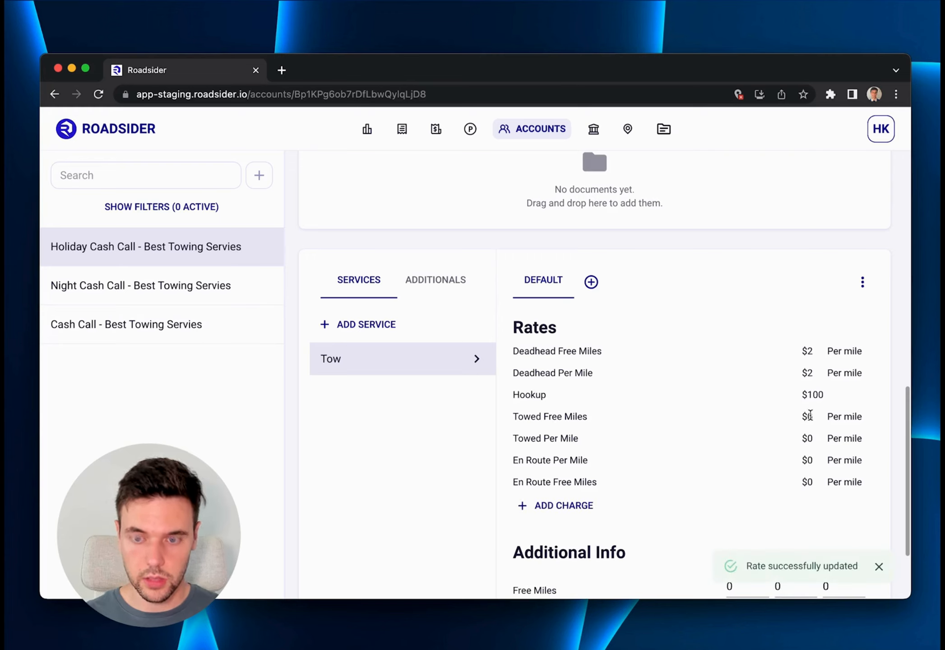
Set the Tow service's Towed Free Miles rate to 3 per mile and save it.
click(808, 417)
click(808, 417)
key(BackSpace)
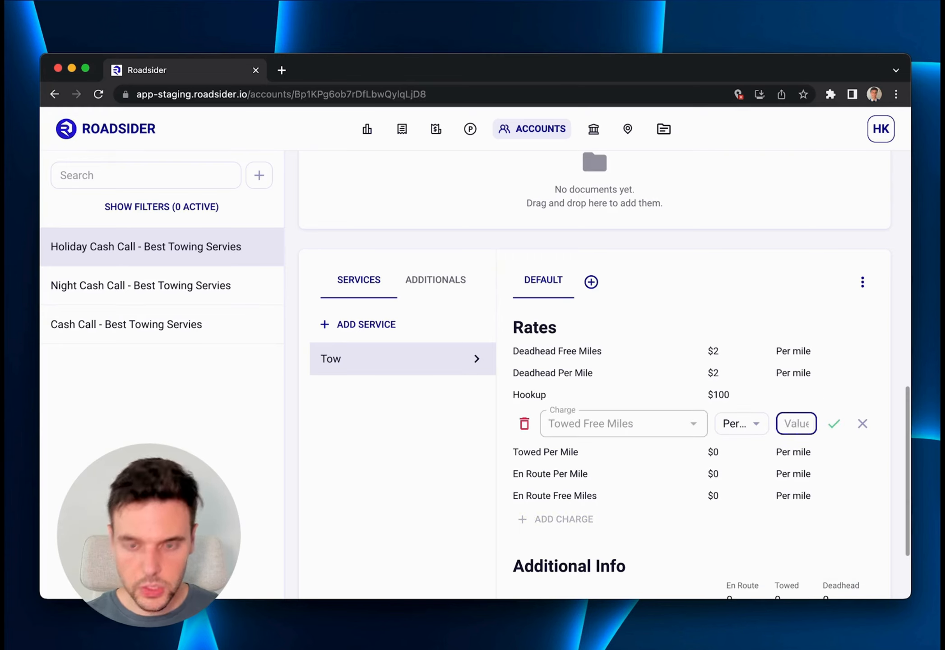
text(3)
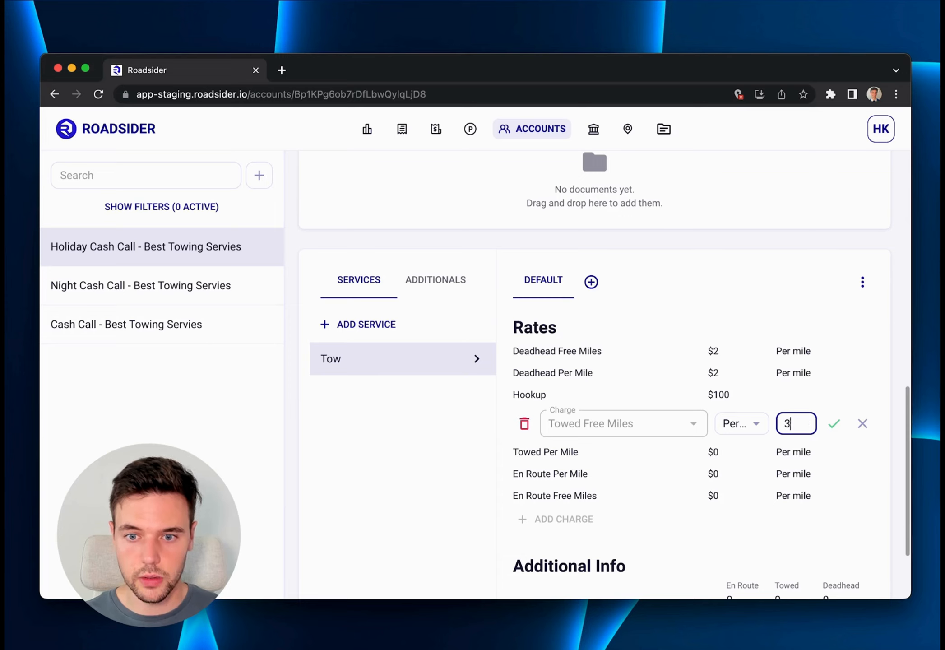
click(836, 423)
Set the Tow service's Towed Per Mile rate to 3 and save it.
click(807, 438)
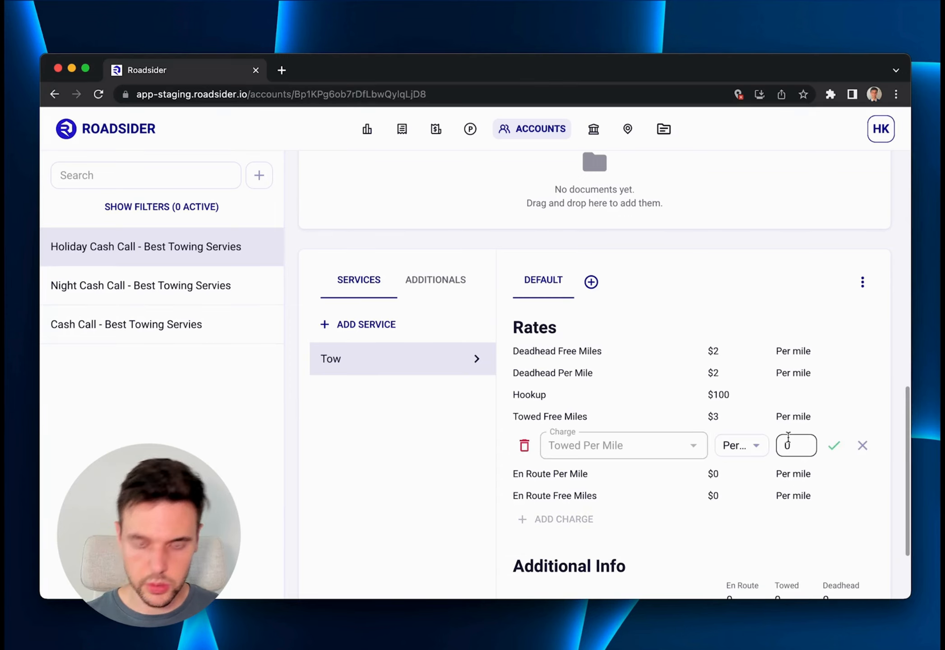
click(792, 445)
text(3)
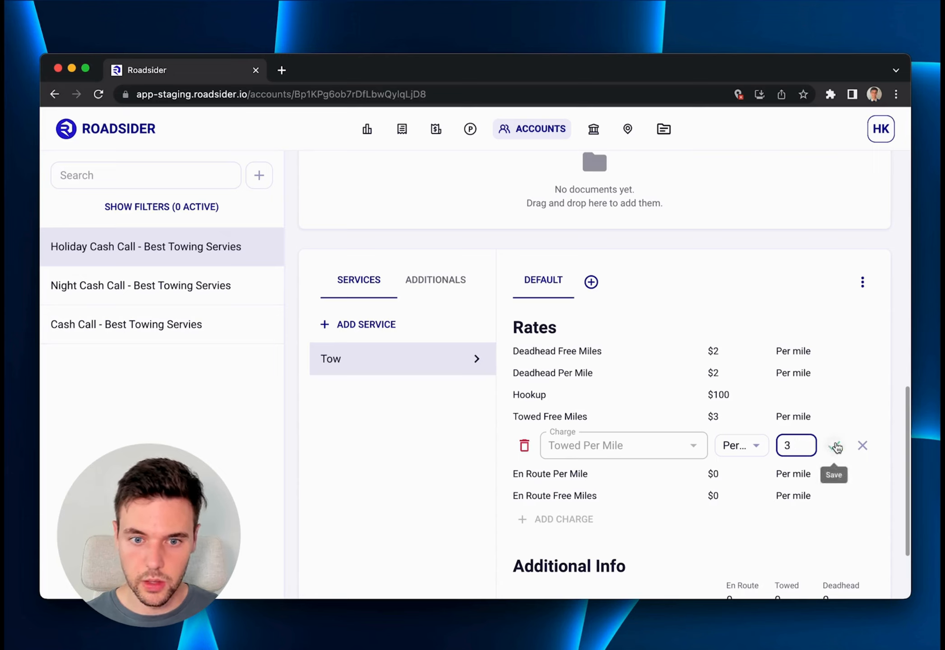
click(834, 446)
Set the Tow service's En Route Per Mile rate to 4 and save it.
click(789, 457)
click(796, 462)
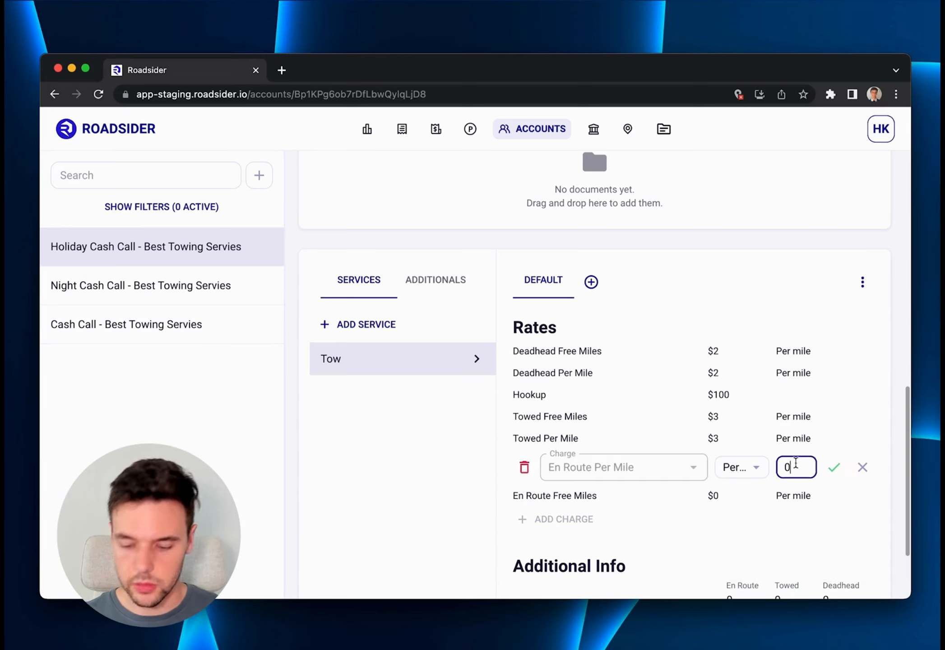
key(BackSpace)
text(4)
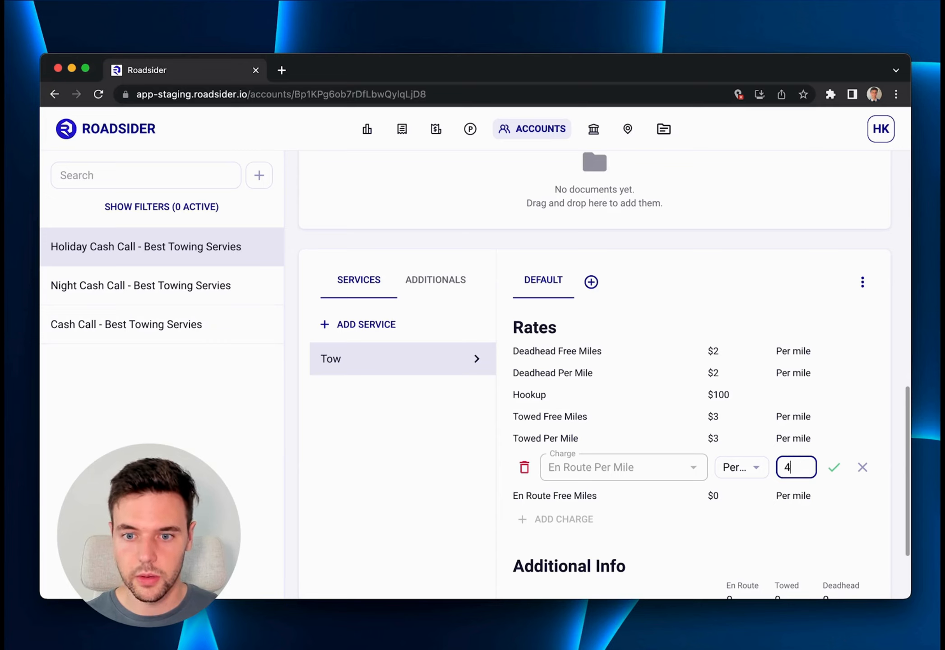
click(834, 468)
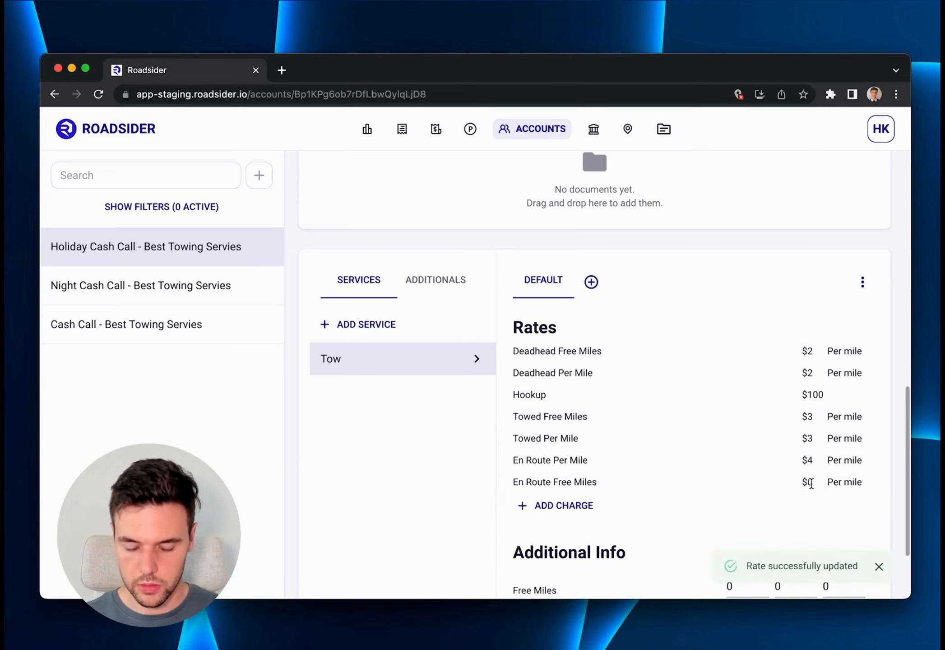
Set the Tow service's En Route Free Miles rate to 4 per mile and save it.
click(811, 482)
click(799, 489)
key(BackSpace)
text(4)
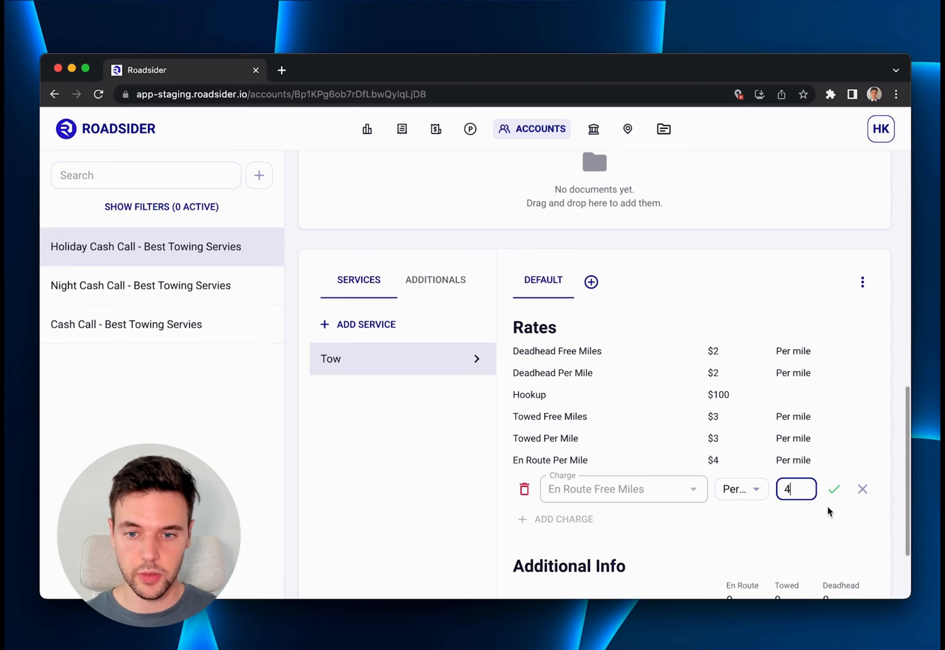
click(833, 490)
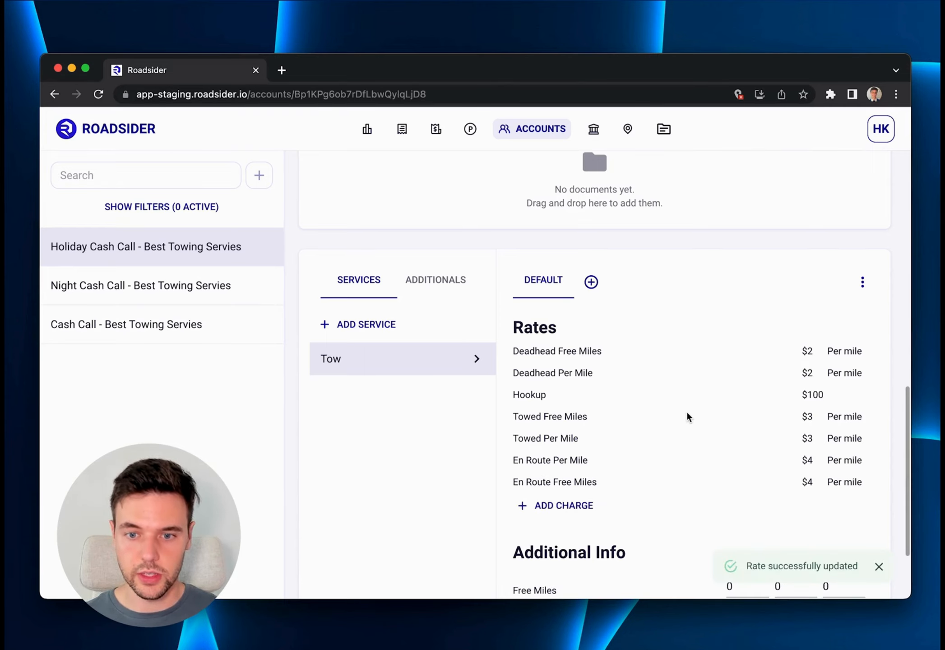
In the Tow service's additional info, set the En Route, Towed and Deadhead free miles to 5 each.
scroll(686, 416, down, 3)
scroll(687, 417, down, 3)
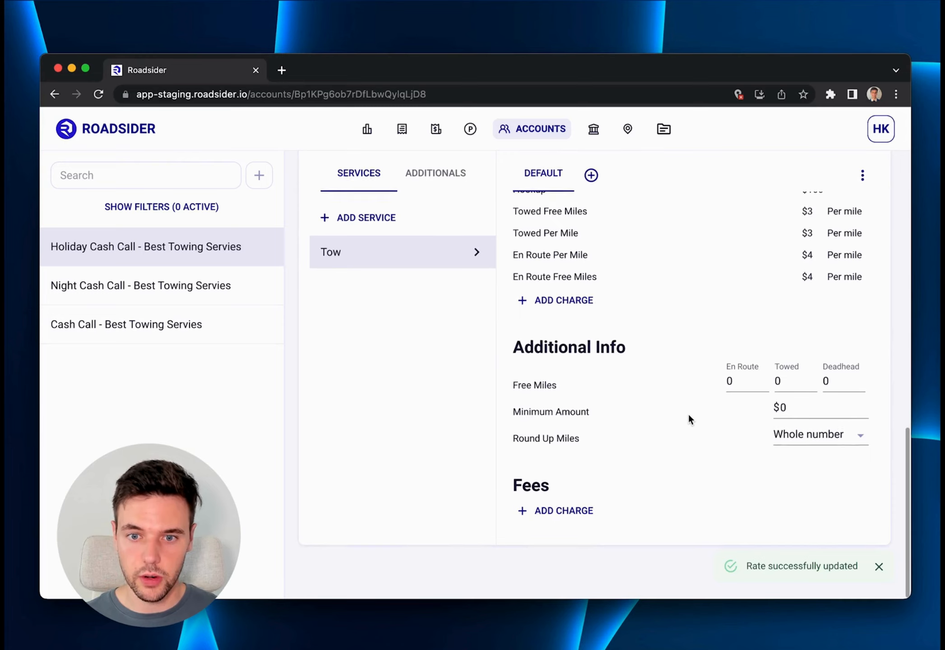
click(738, 382)
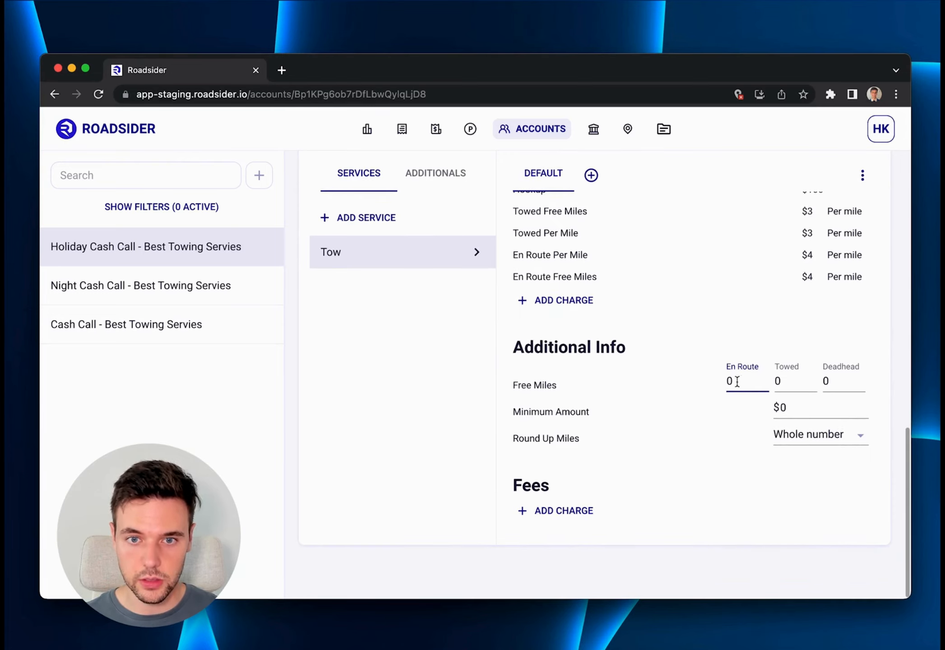
scroll(713, 373, up, 2)
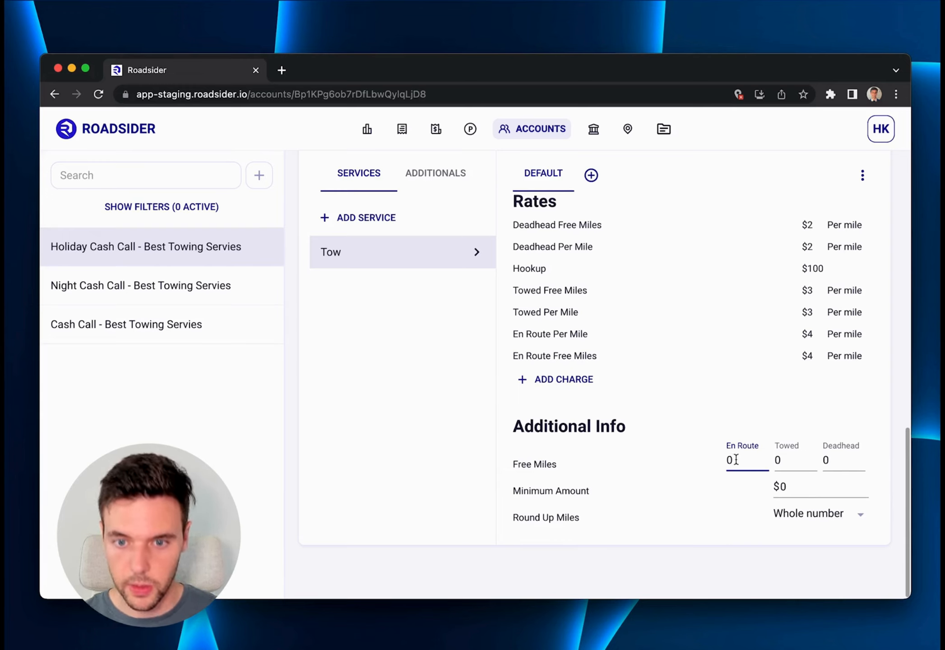
key(BackSpace)
text(5)
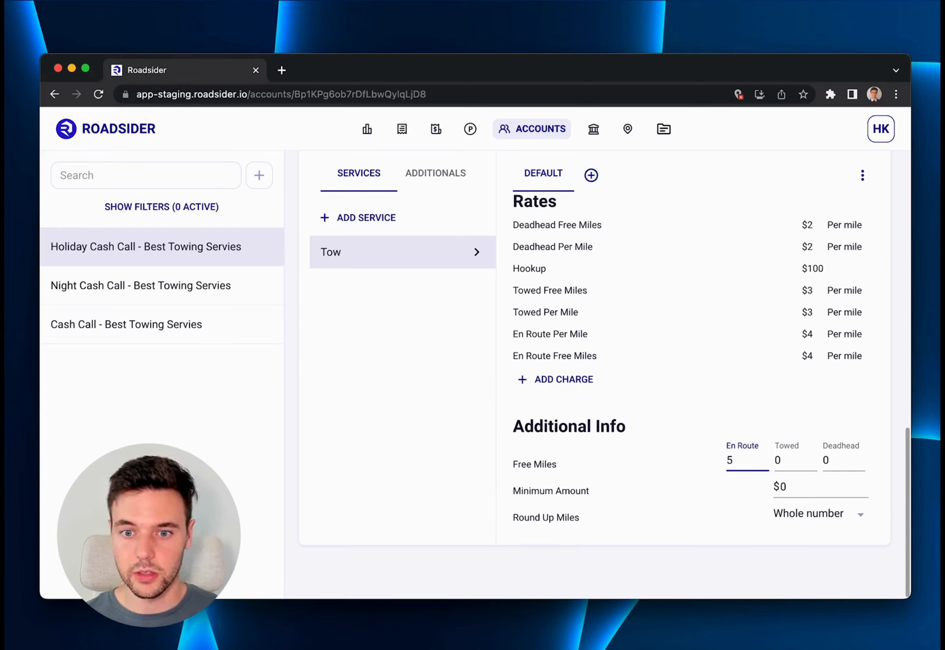
click(780, 460)
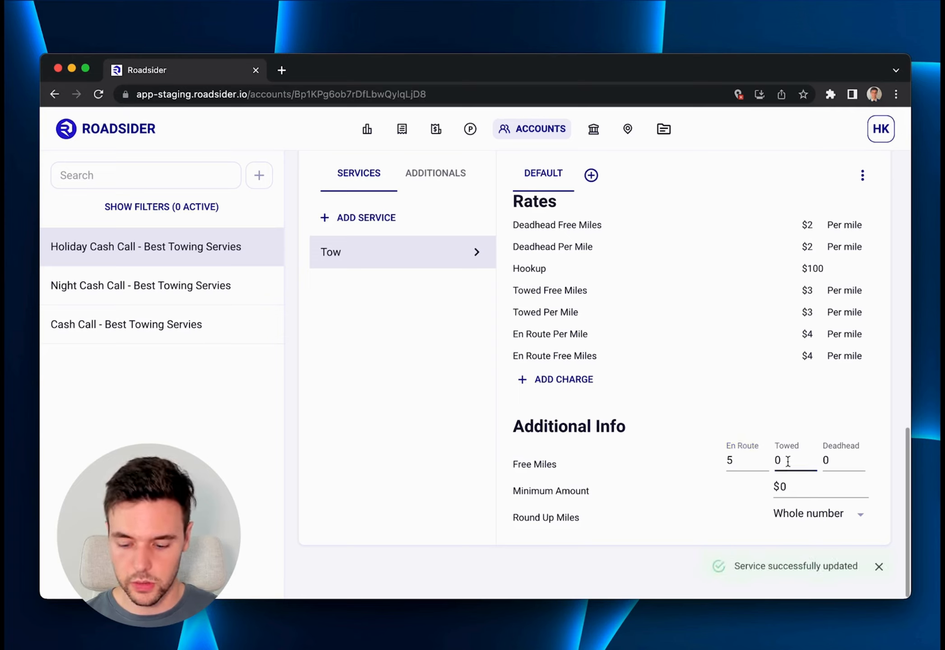
key(BackSpace)
text(5)
click(843, 462)
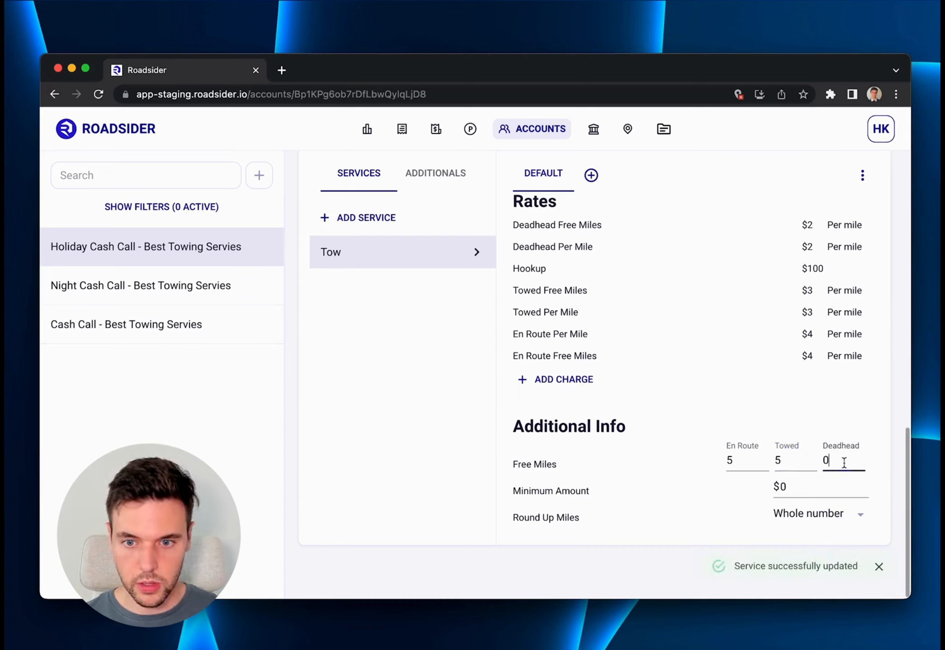
key(BackSpace)
text(5)
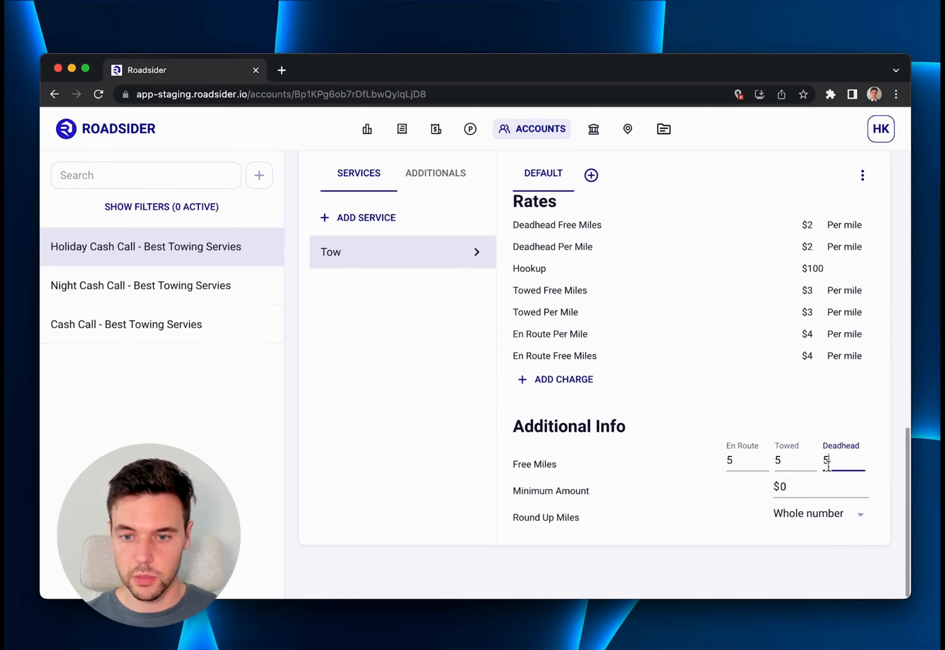
Set the Tow service's Minimum Amount to $100.
click(798, 490)
key(BackSpace)
text(100)
click(769, 402)
scroll(769, 401, down, 3)
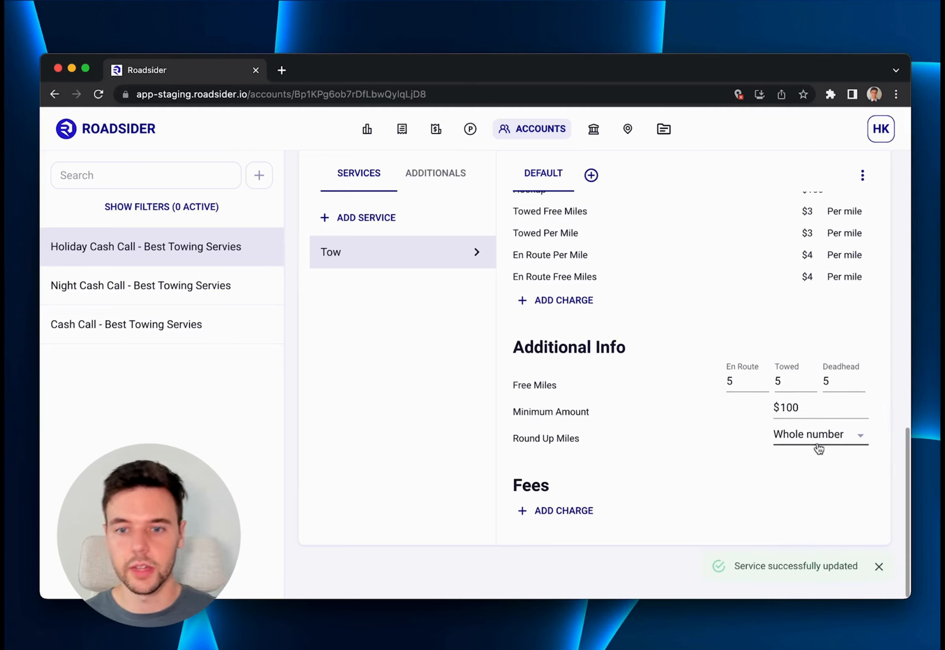
click(837, 436)
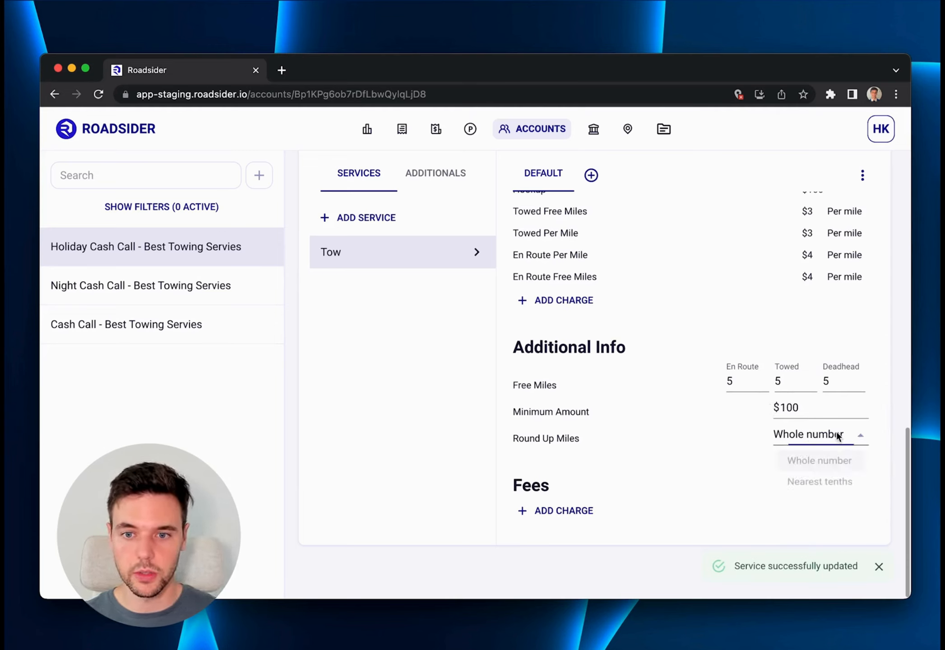
click(729, 425)
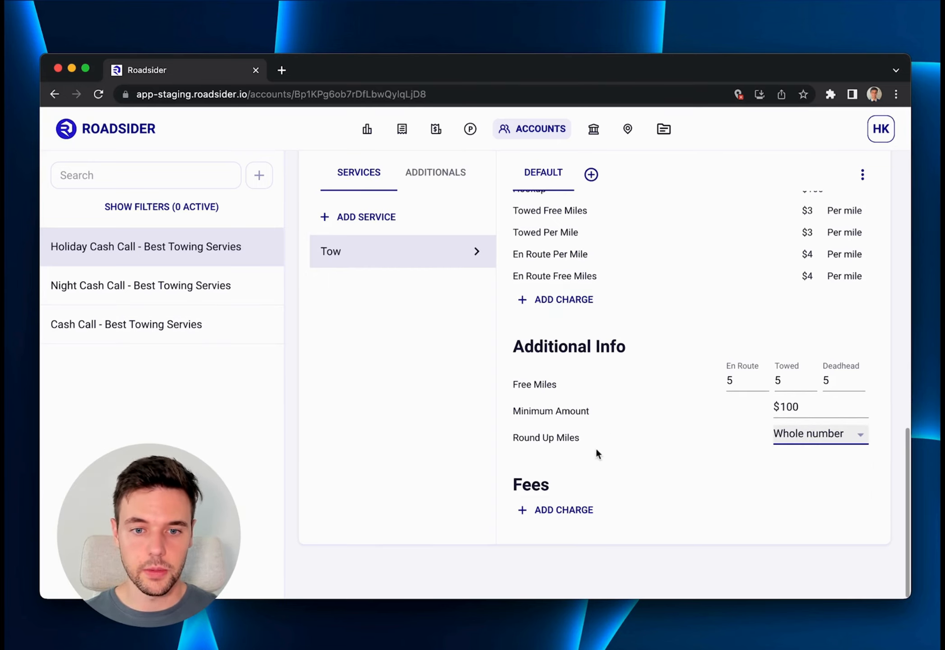
click(570, 514)
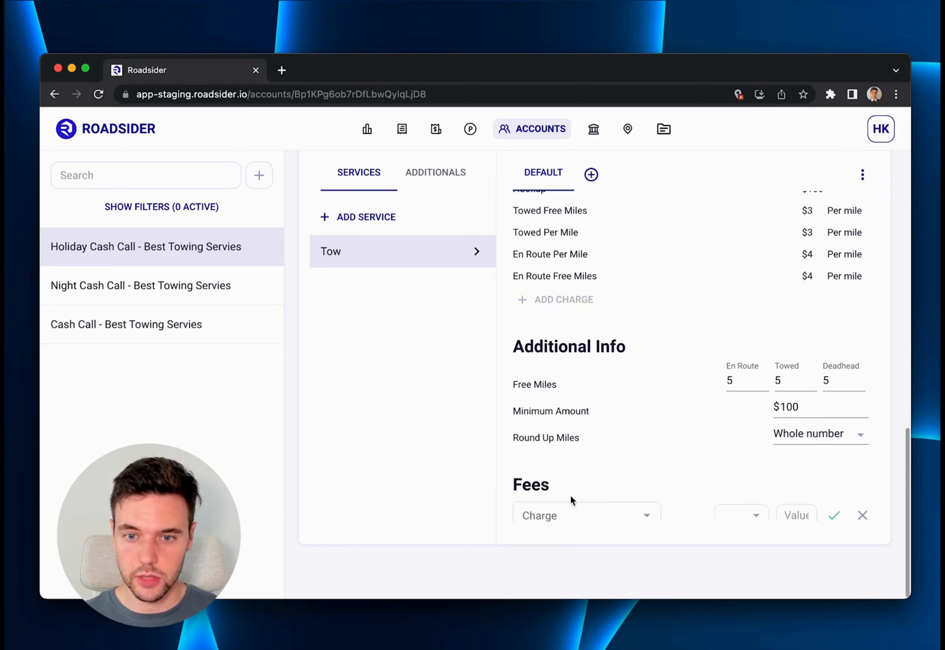
scroll(599, 448, down, 1)
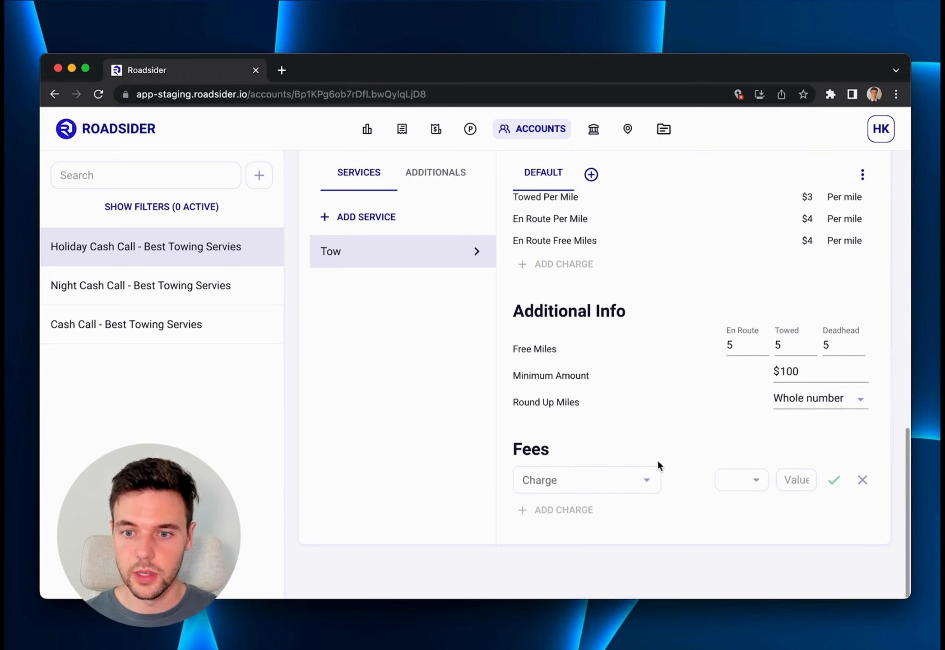
click(863, 481)
Add a Heavy truck class to the Tow service alongside the default rates and open its rates.
scroll(664, 414, up, 3)
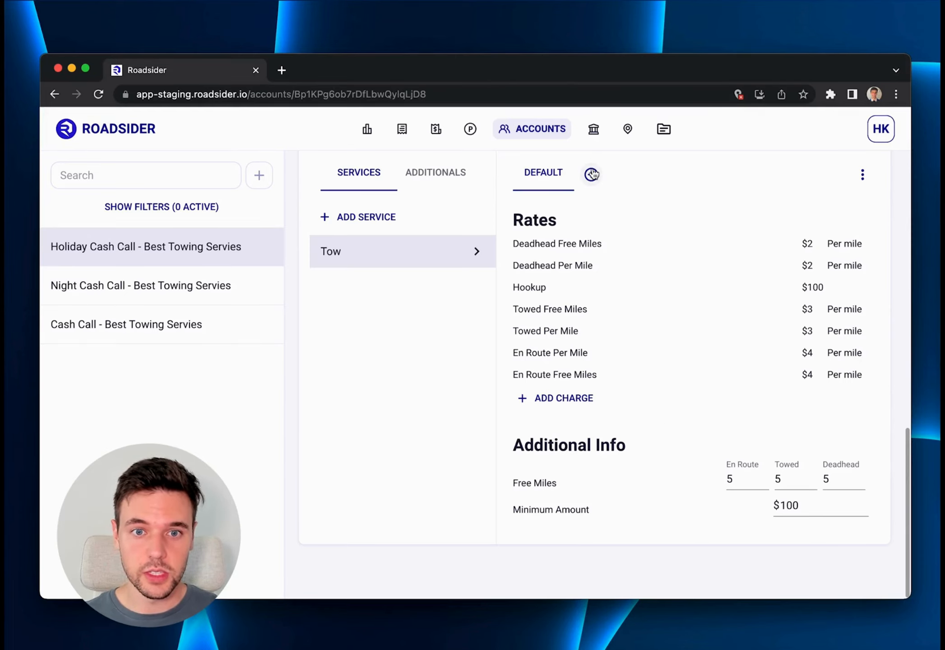
scroll(582, 187, up, 2)
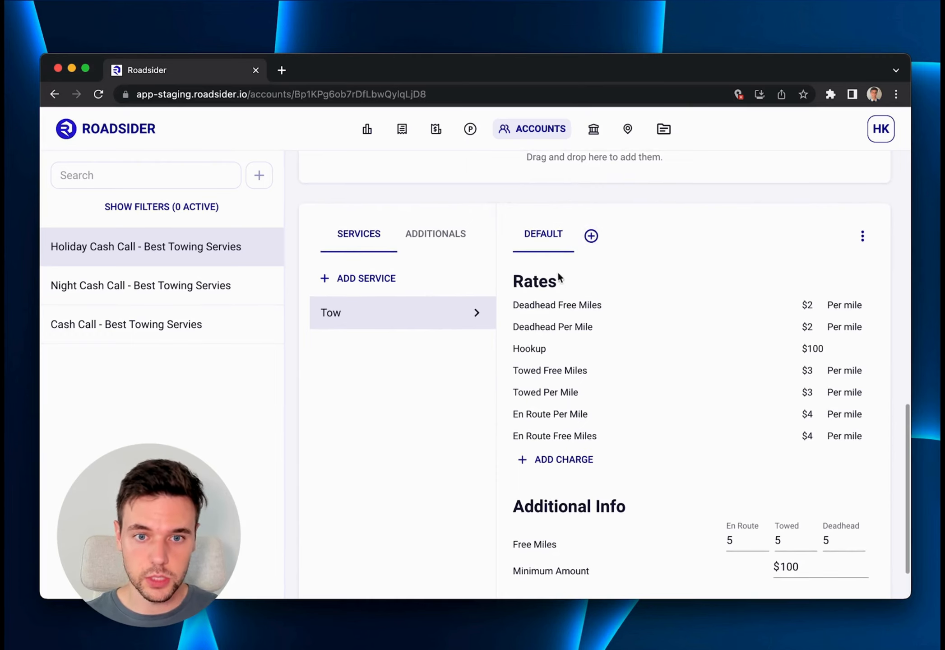
click(592, 237)
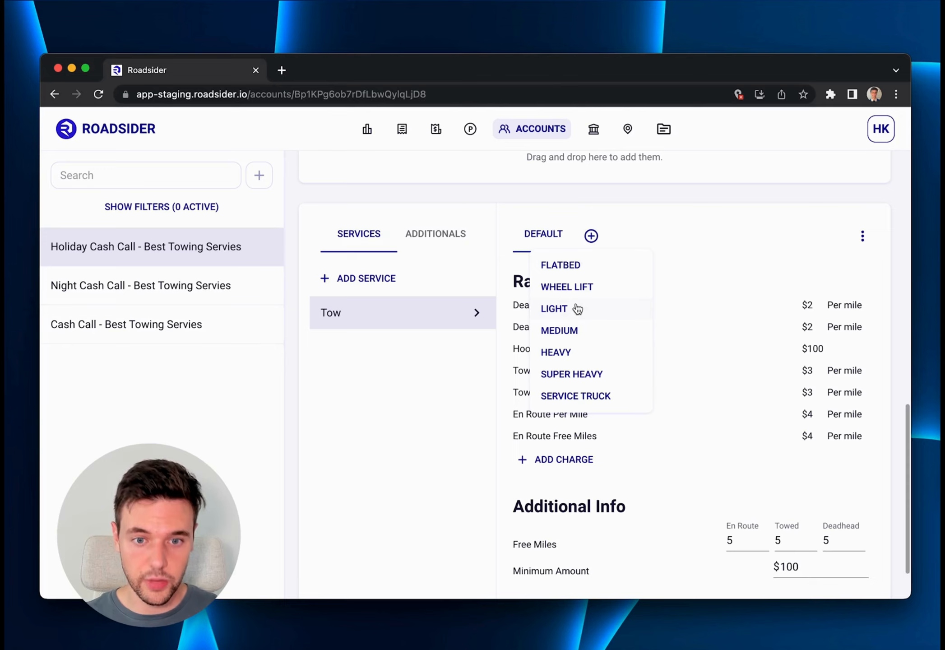
click(577, 355)
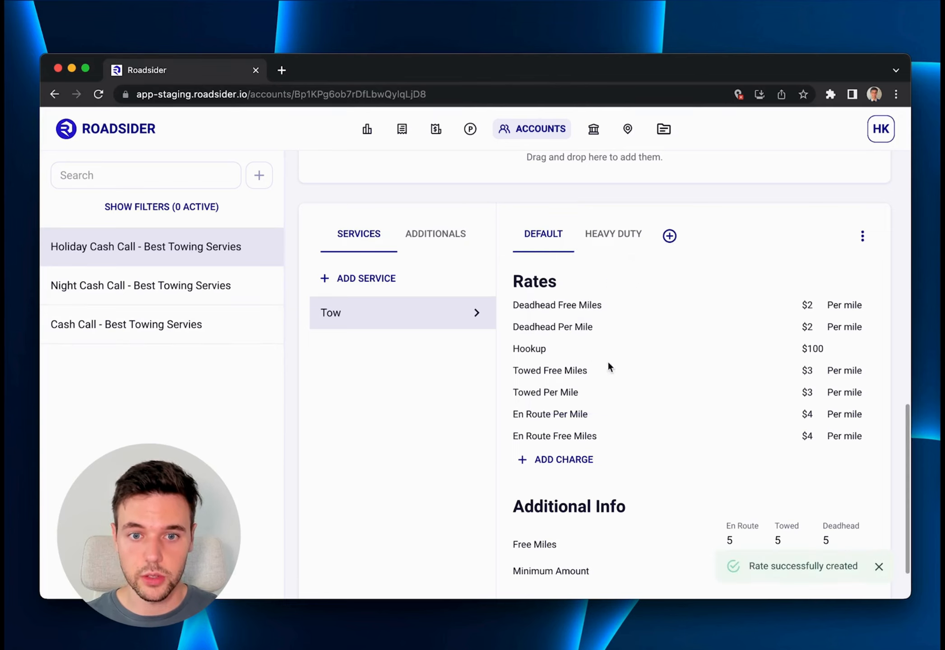
click(616, 239)
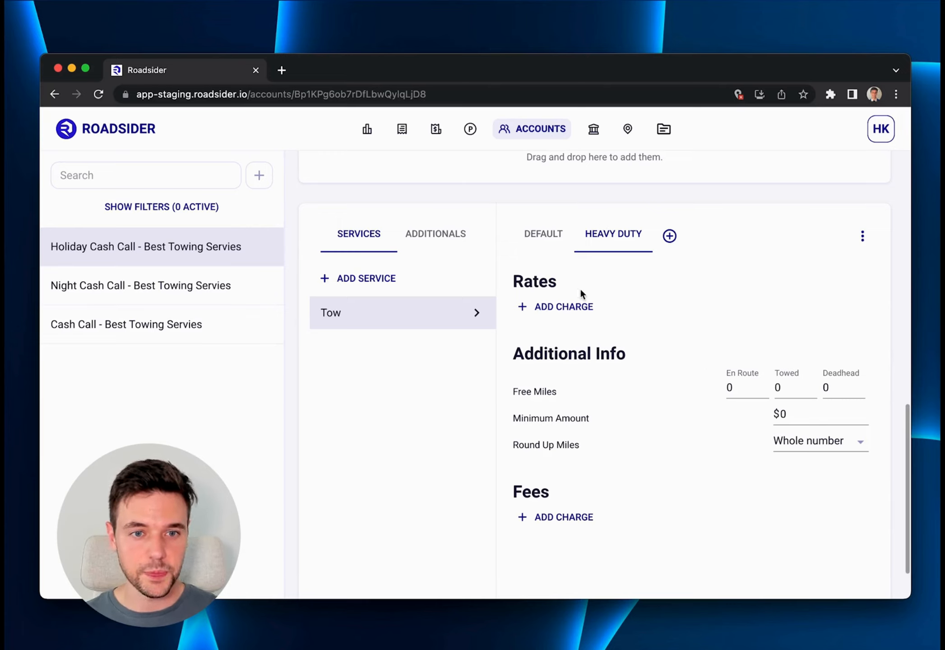
Add Accident Clean Up as an additional service on the Holiday Cash Call account.
click(451, 236)
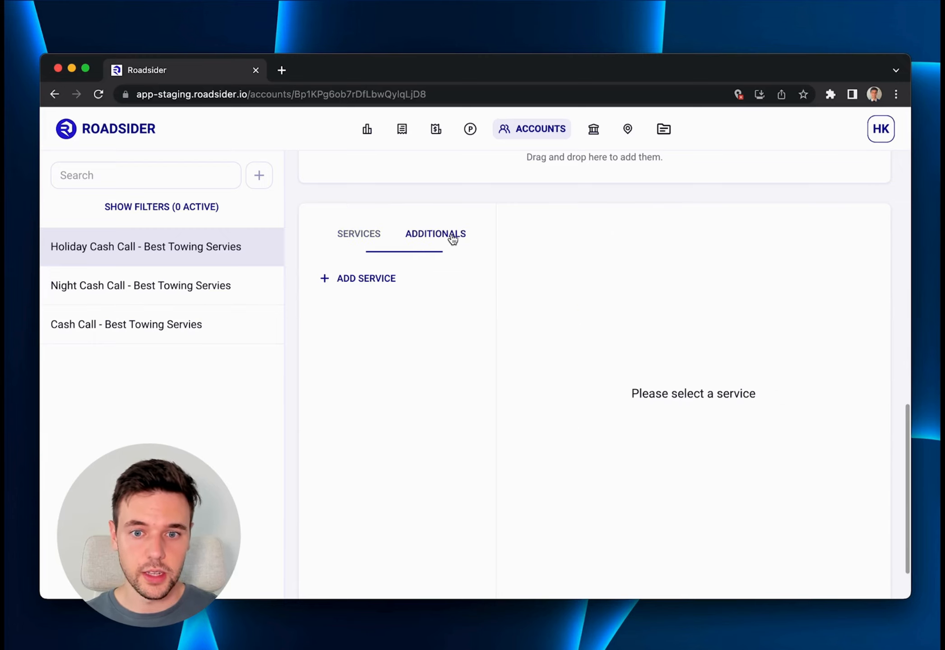
click(378, 277)
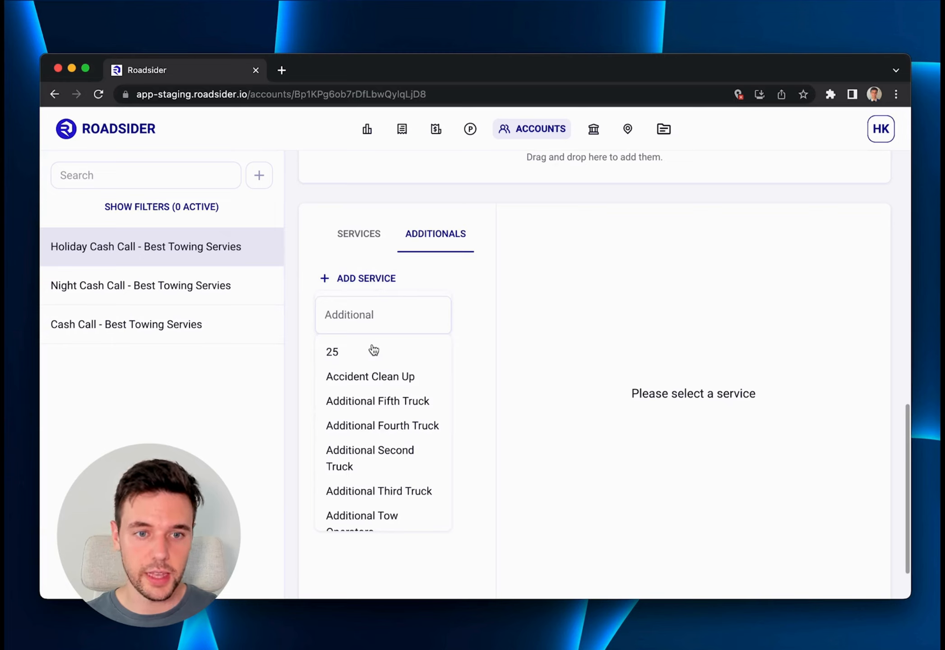
click(375, 380)
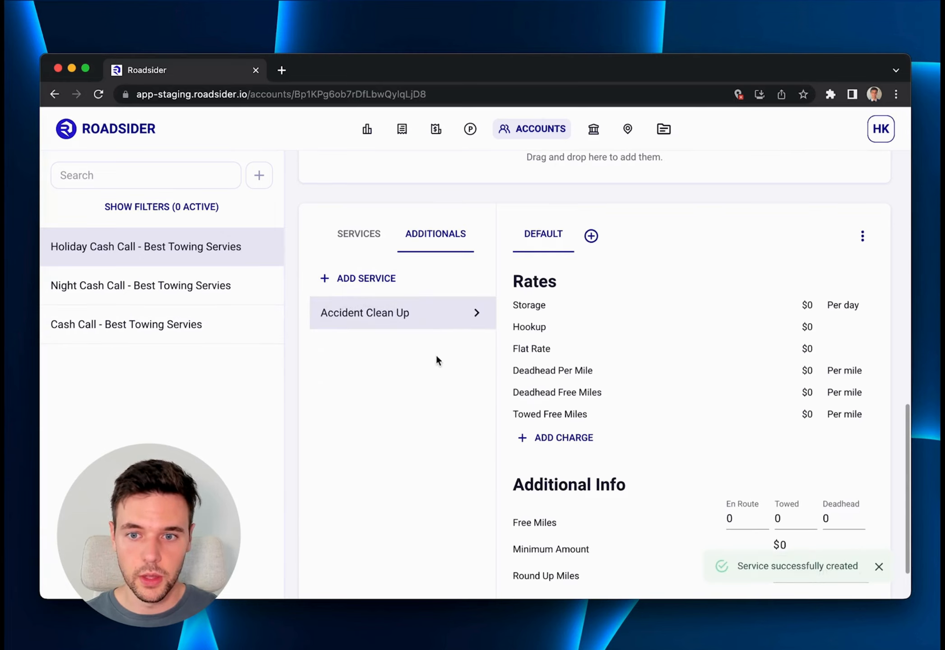
Delete the Storage and Flat Rate charges from the default rates of the Accident Clean Up additional service.
scroll(569, 277, down, 2)
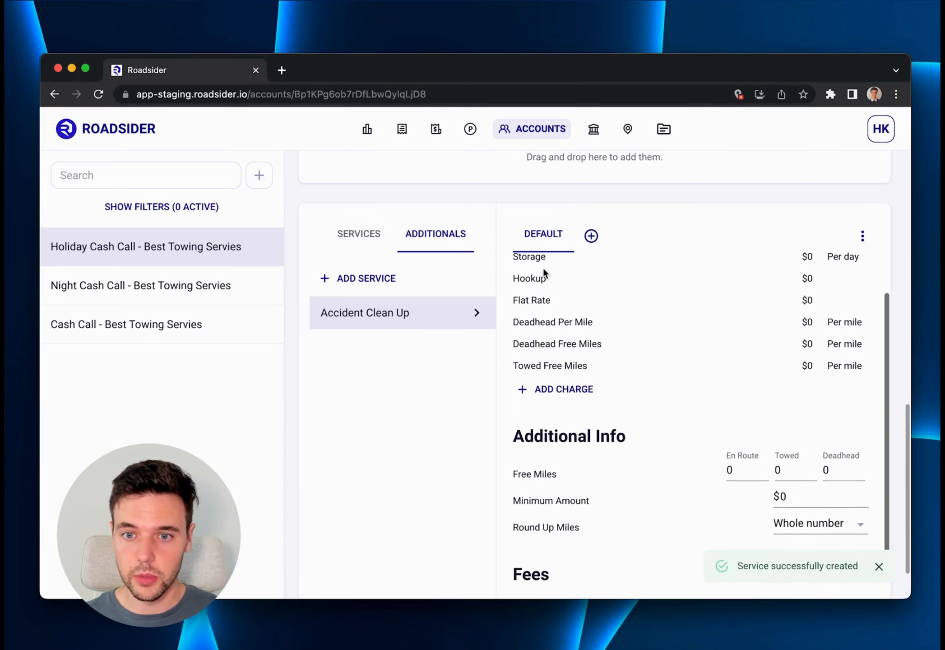
scroll(543, 270, up, 2)
right_click(532, 303)
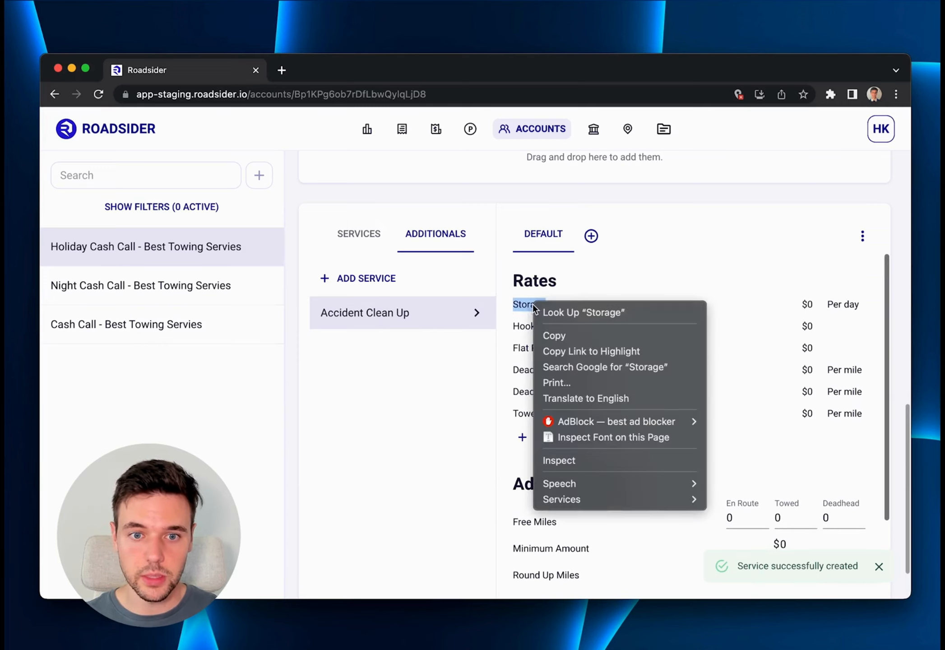
click(524, 312)
click(525, 311)
click(526, 310)
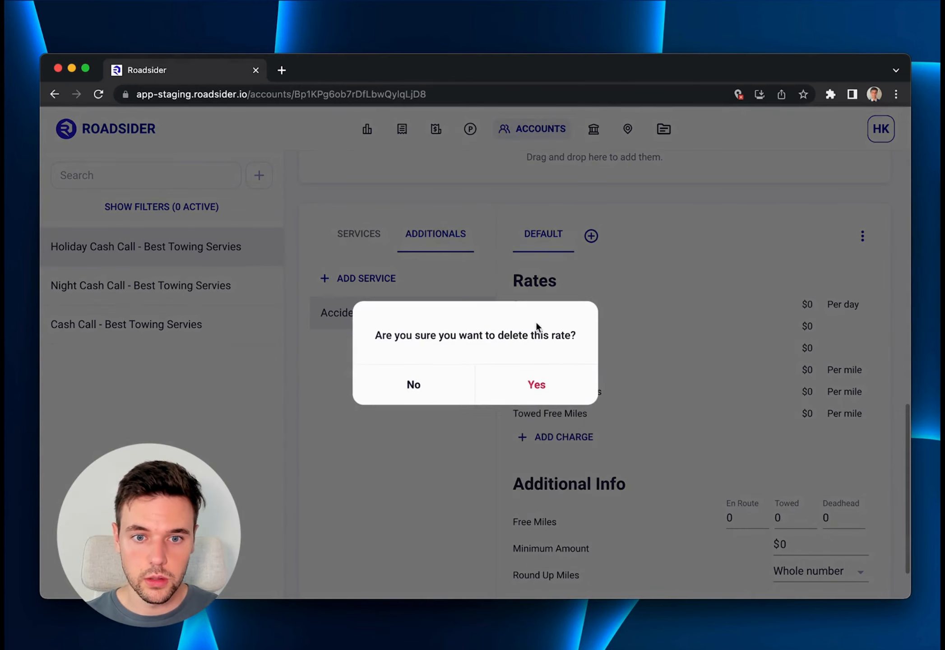
click(536, 385)
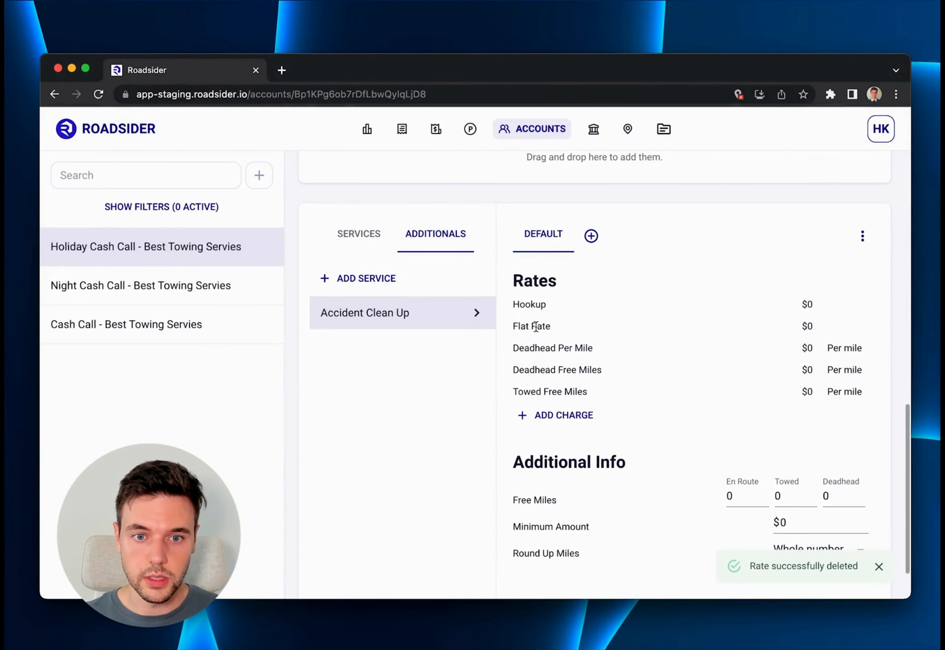
click(536, 327)
click(525, 333)
click(538, 384)
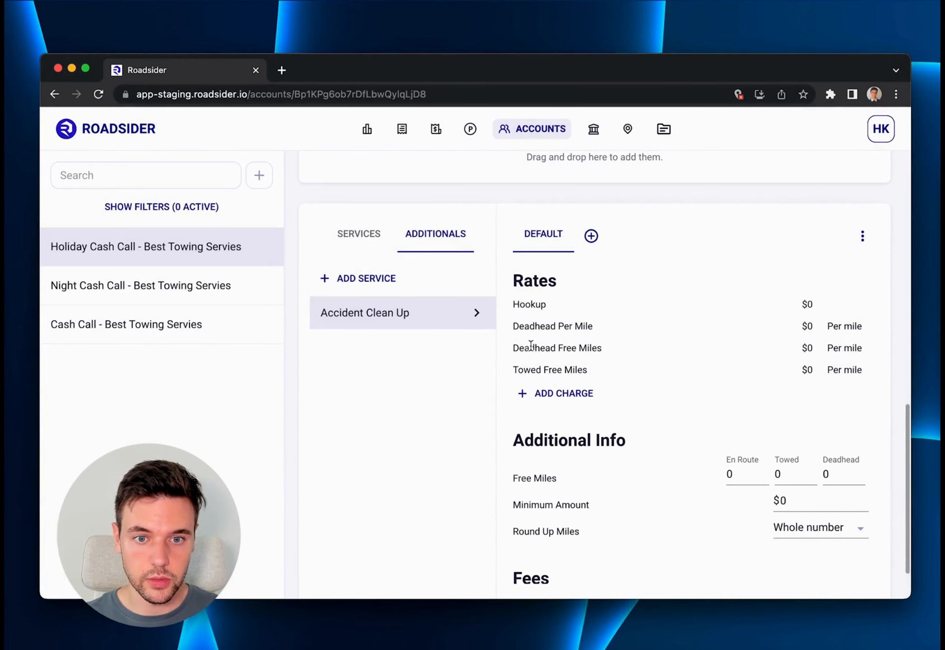
Delete the Deadhead Per Mile and Deadhead Free Miles charges from the Accident Clean Up rates.
click(542, 326)
click(523, 332)
click(536, 382)
click(553, 328)
click(525, 333)
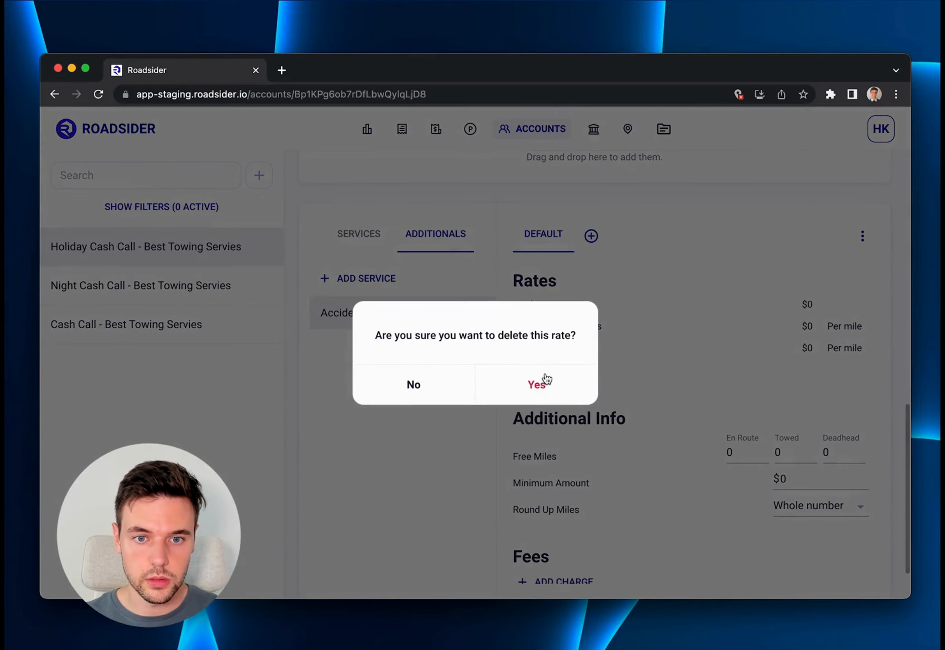
click(542, 383)
Delete the Towed Free Miles and Hookup charges from the Accident Clean Up rates.
click(545, 331)
click(525, 333)
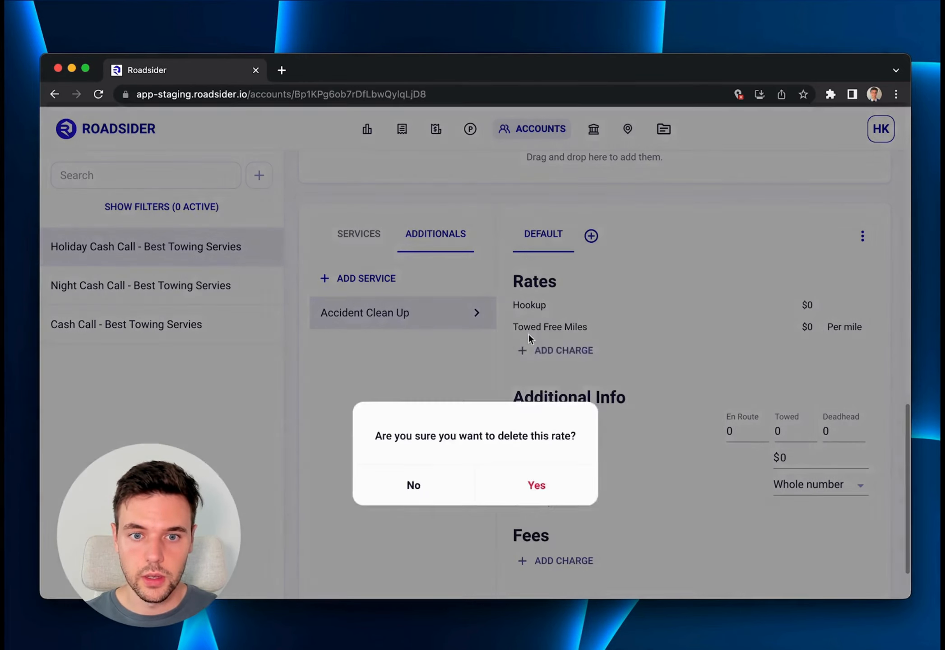
click(536, 382)
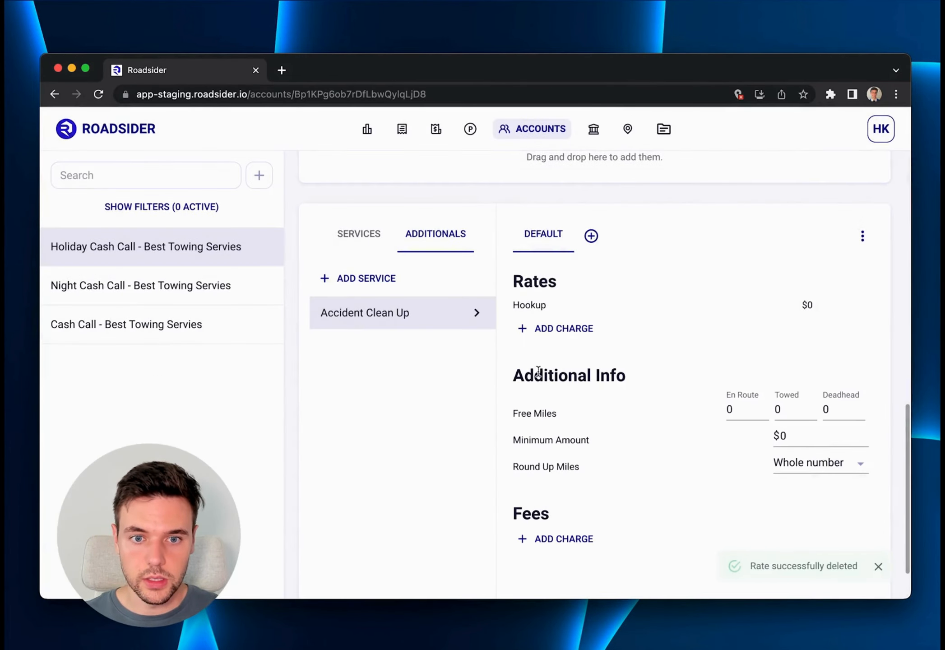
click(534, 303)
click(523, 315)
click(537, 382)
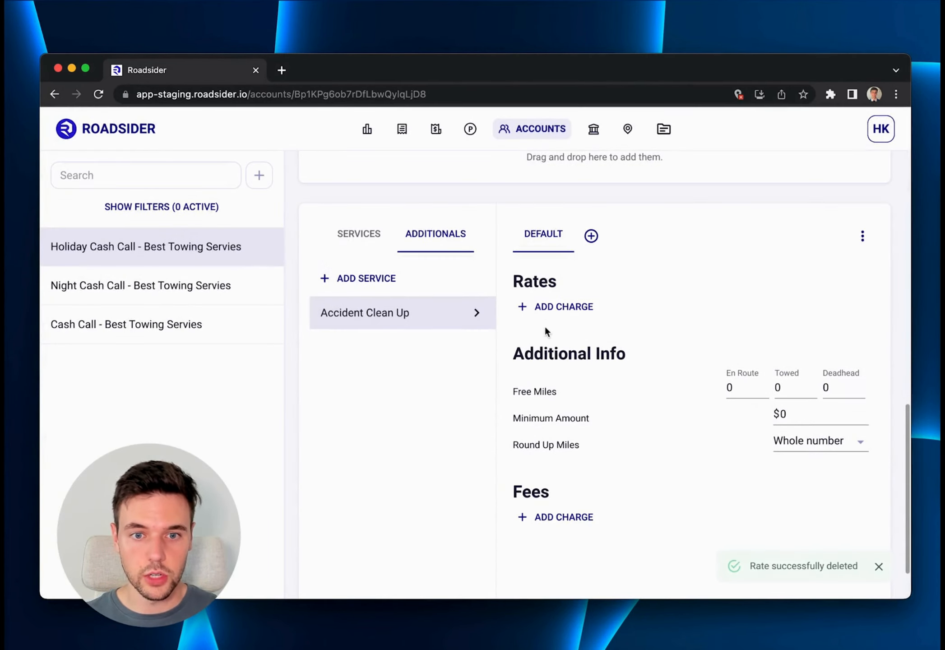
Add a Flat Rate charge of $150 to the Accident Clean Up rates and save it.
click(553, 308)
click(558, 315)
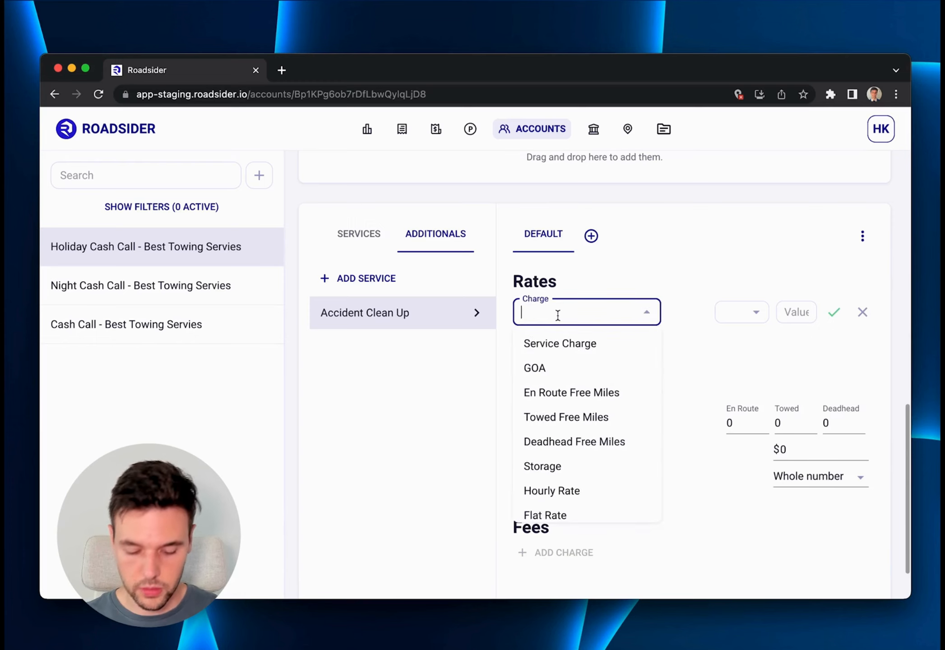
text(Flat)
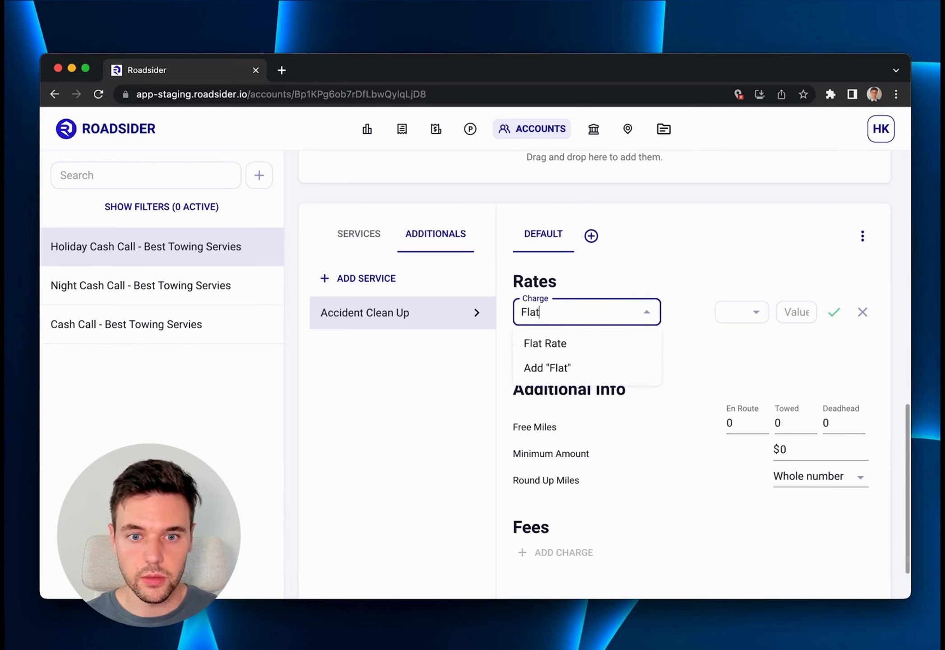
click(562, 351)
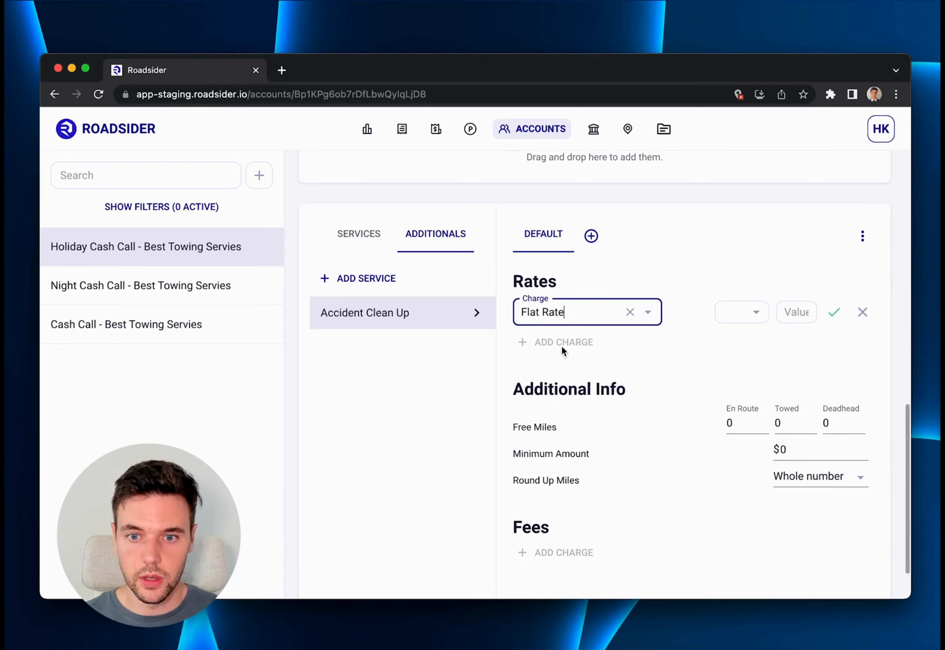
click(737, 323)
click(735, 343)
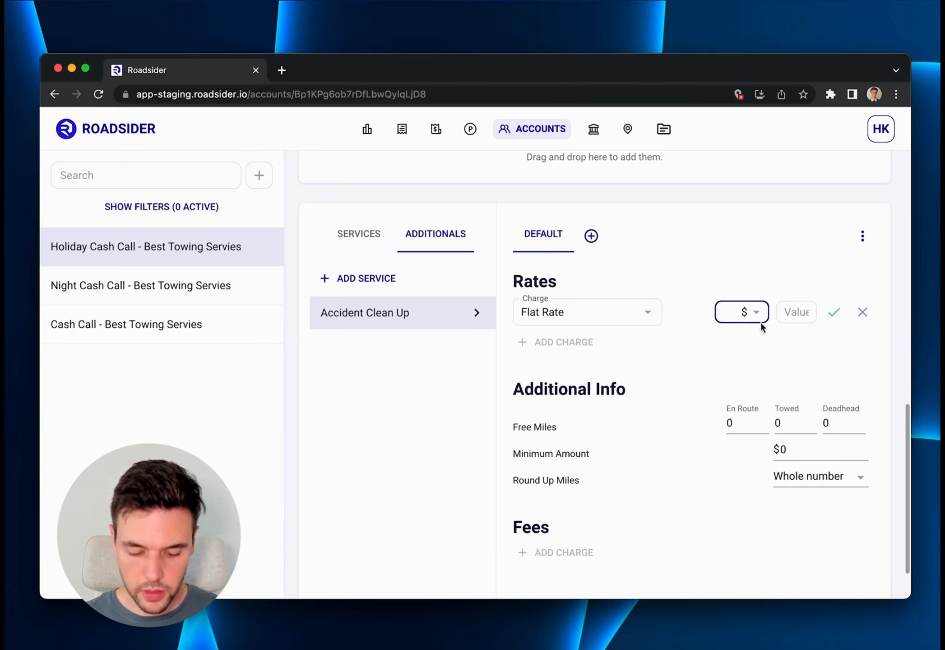
click(790, 314)
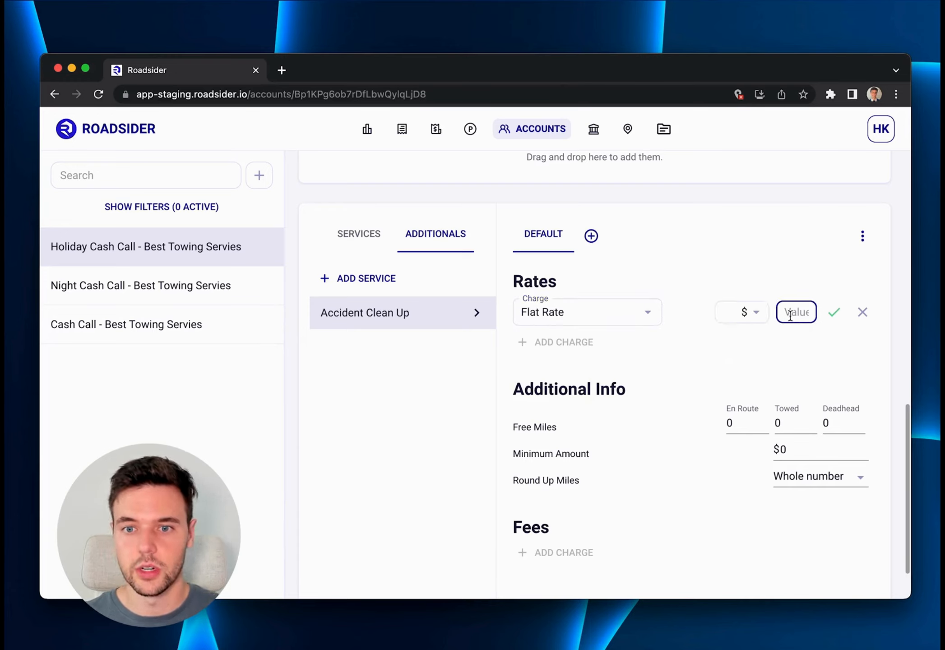
text(150)
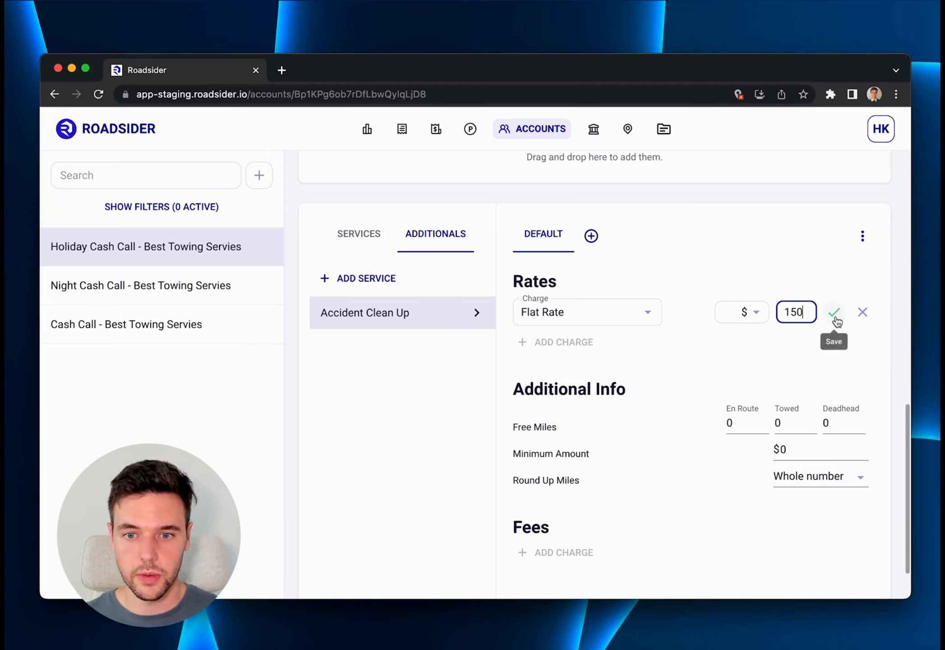
click(835, 311)
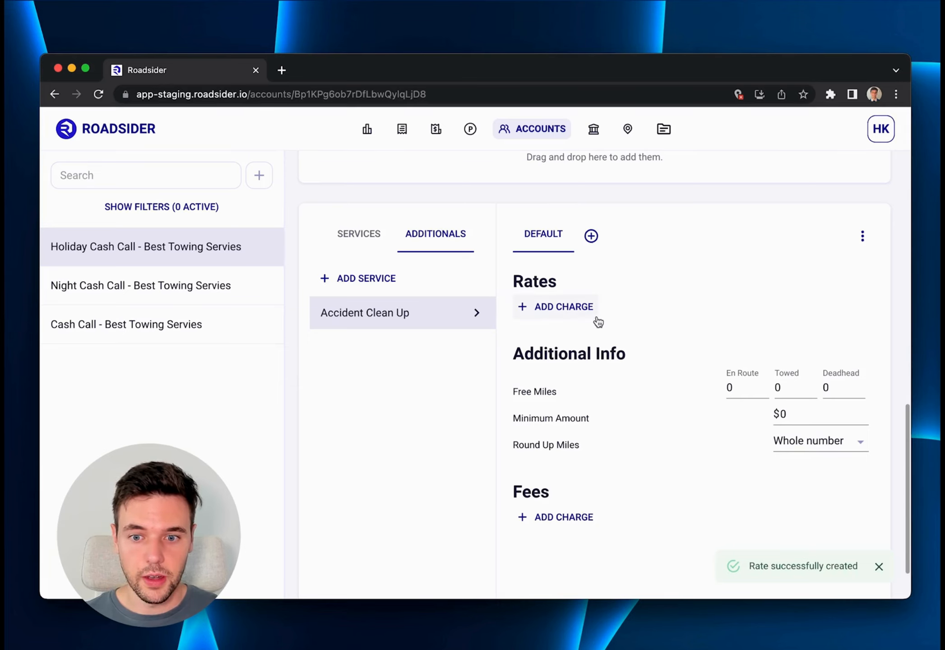
Reload the Holiday Cash Call account and reopen Accident Clean Up among its additional services to check its rates.
scroll(596, 338, up, 3)
scroll(598, 338, down, 3)
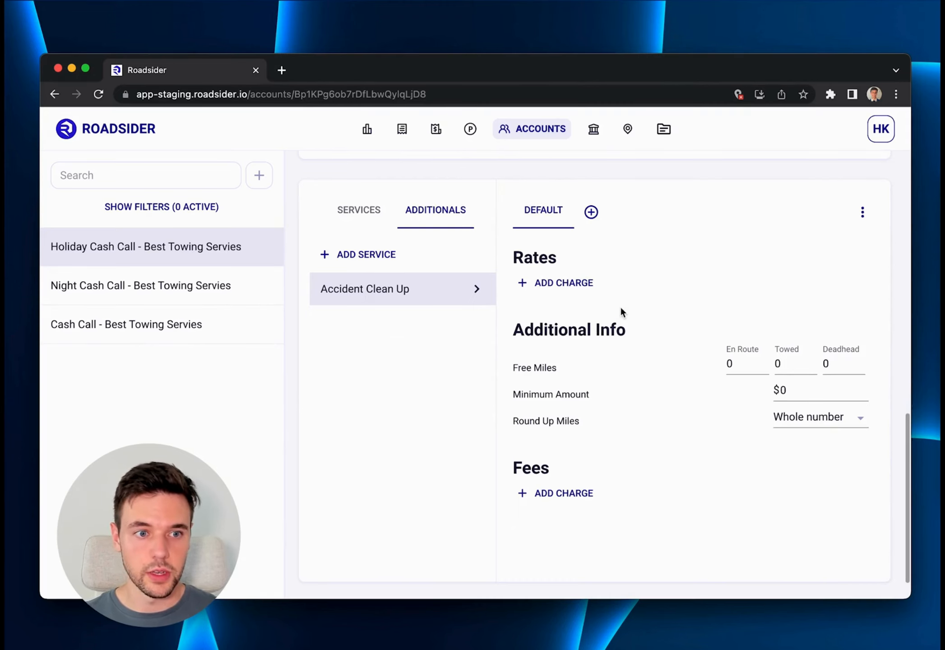
click(222, 249)
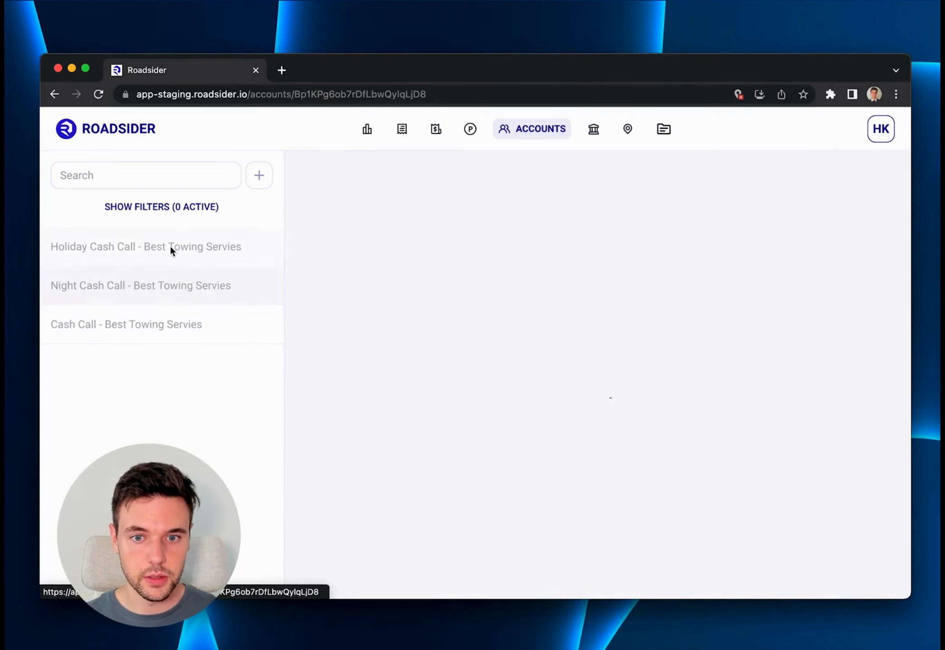
scroll(492, 306, down, 10)
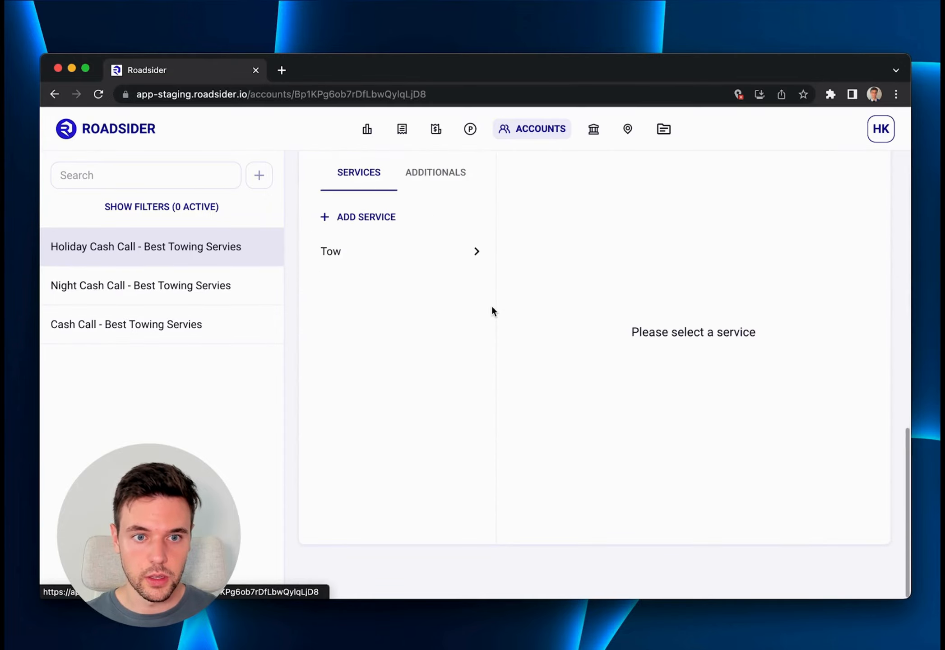
click(435, 173)
click(388, 246)
scroll(597, 281, up, 2)
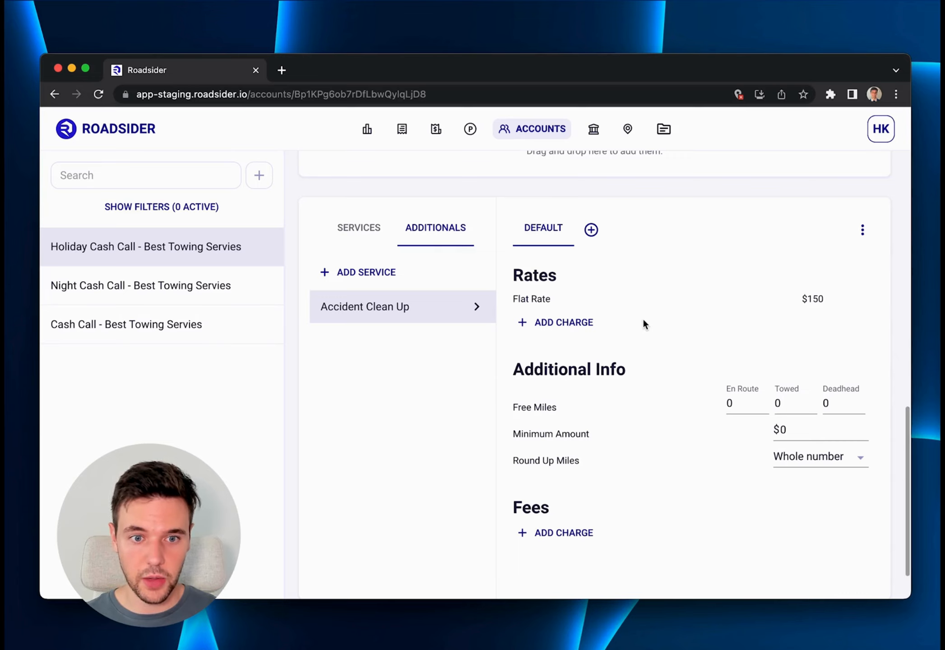
Review the Tow service's Default and Heavy Duty rates, and reopen the Accident Clean Up additional service.
scroll(644, 321, up, 2)
click(359, 302)
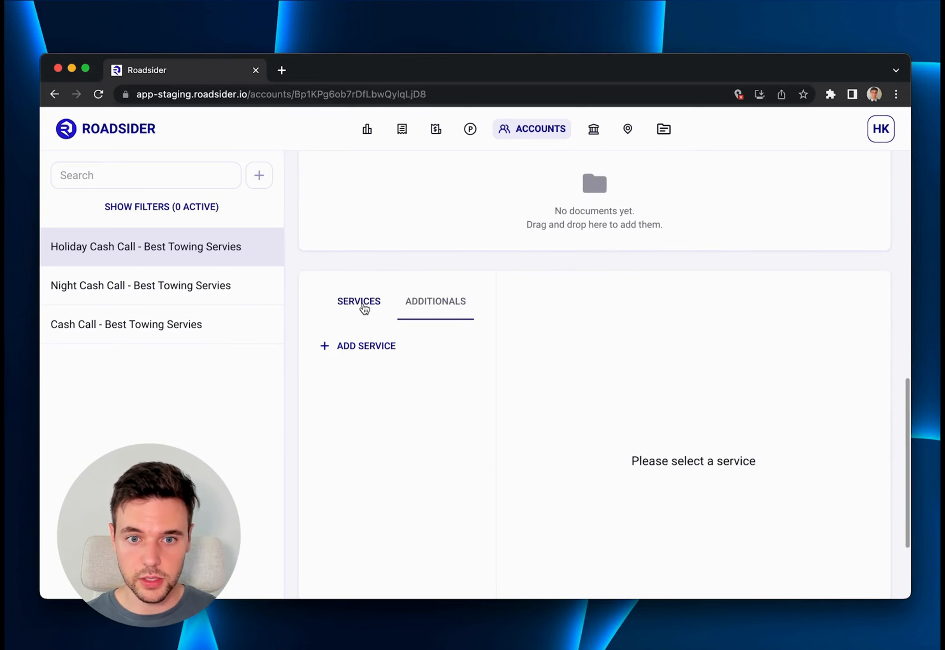
click(421, 394)
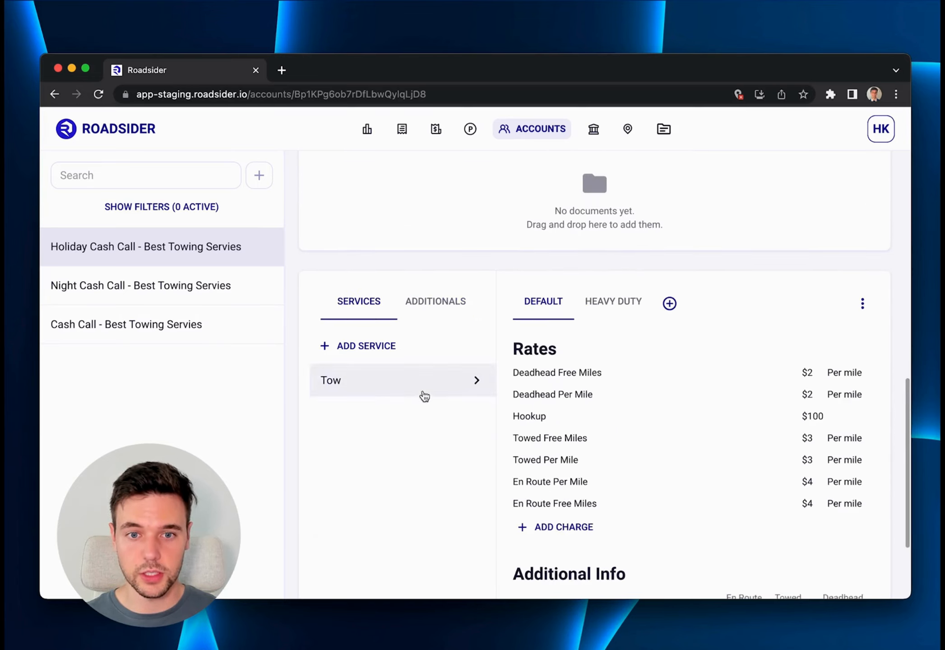
click(616, 307)
click(542, 304)
click(610, 316)
scroll(600, 348, down, 4)
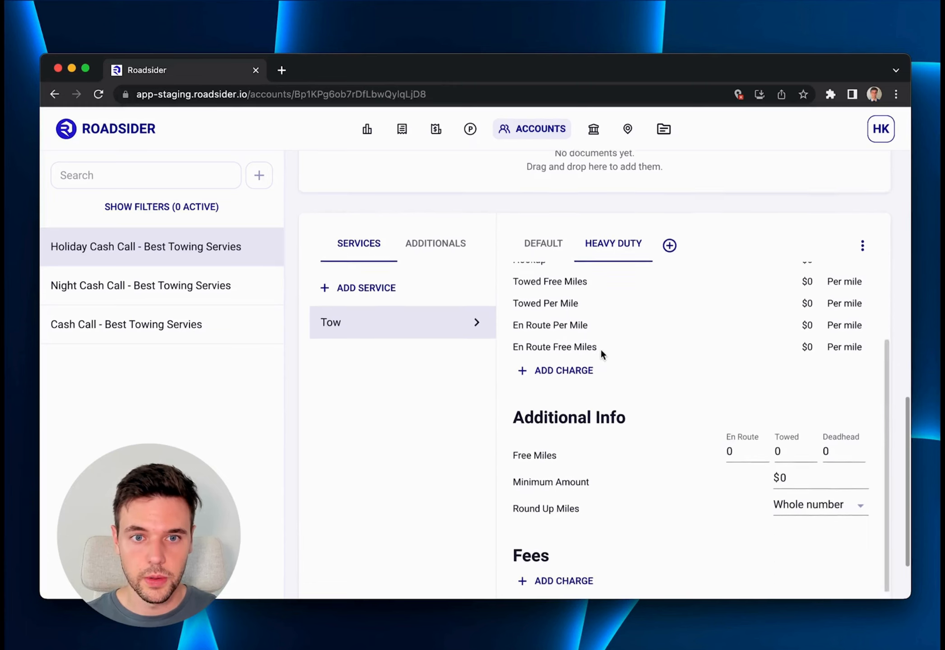
scroll(600, 348, down, 2)
click(433, 184)
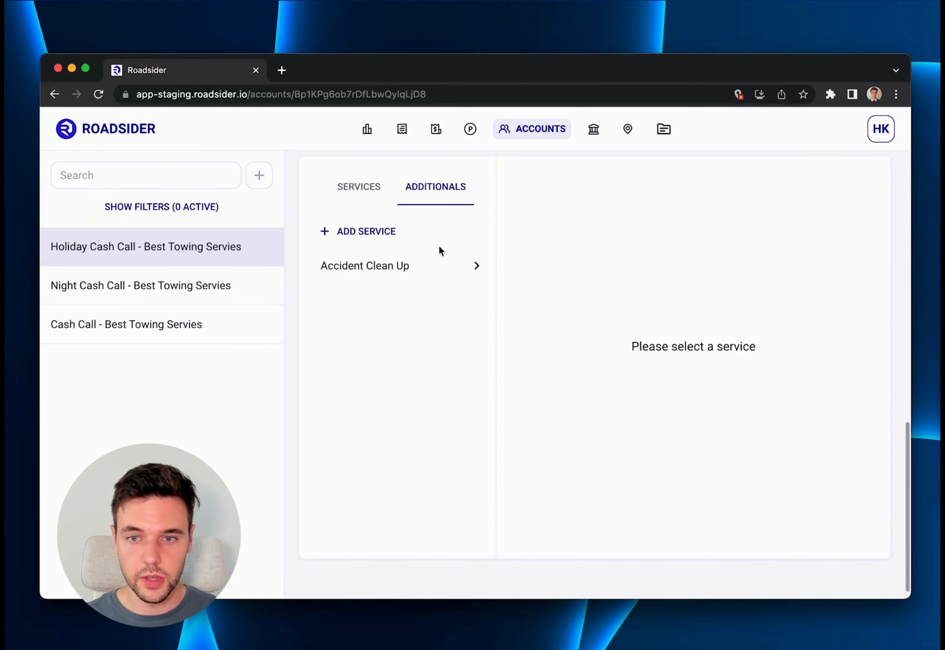
click(447, 262)
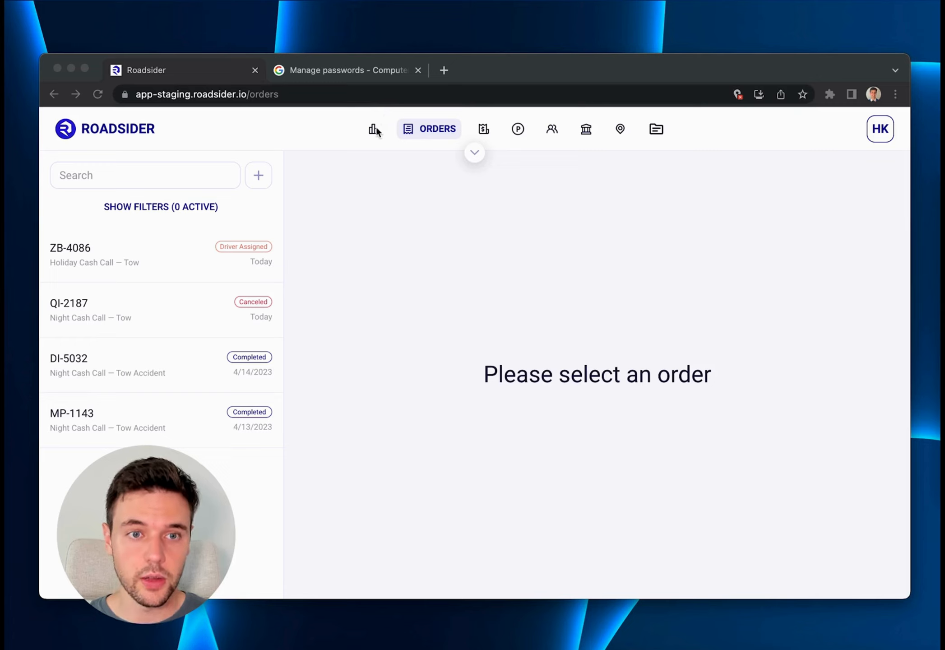
Start a new order from the Orders section and enter the vehicle's license plate number.
click(407, 128)
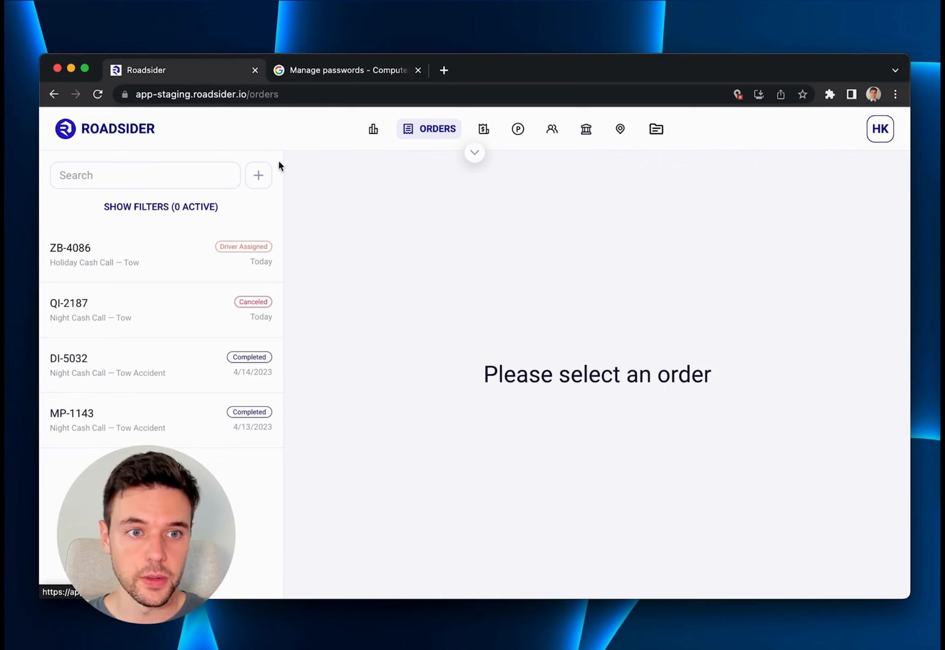
click(258, 176)
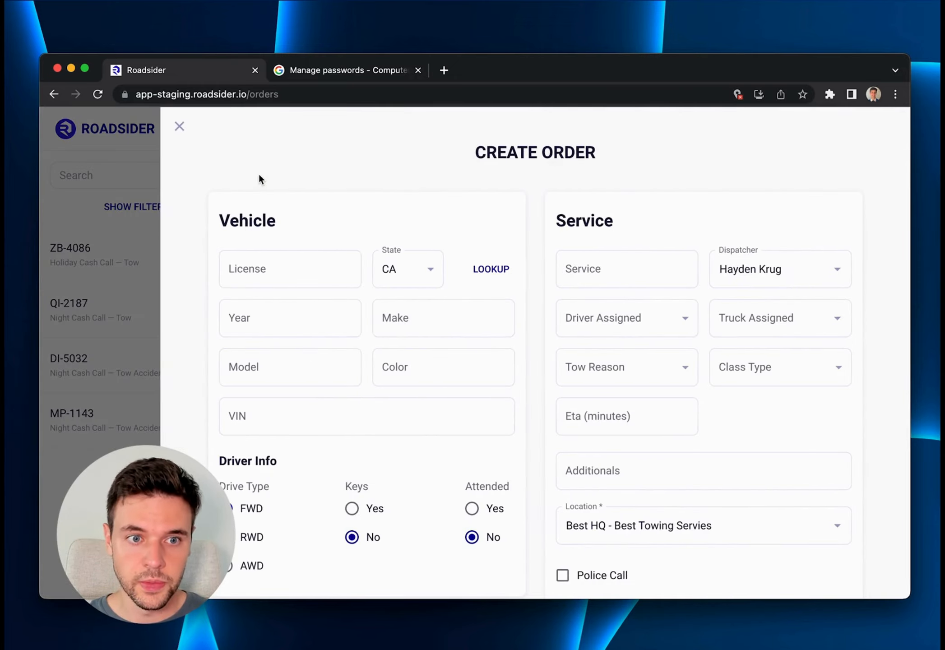
scroll(345, 181, down, 1)
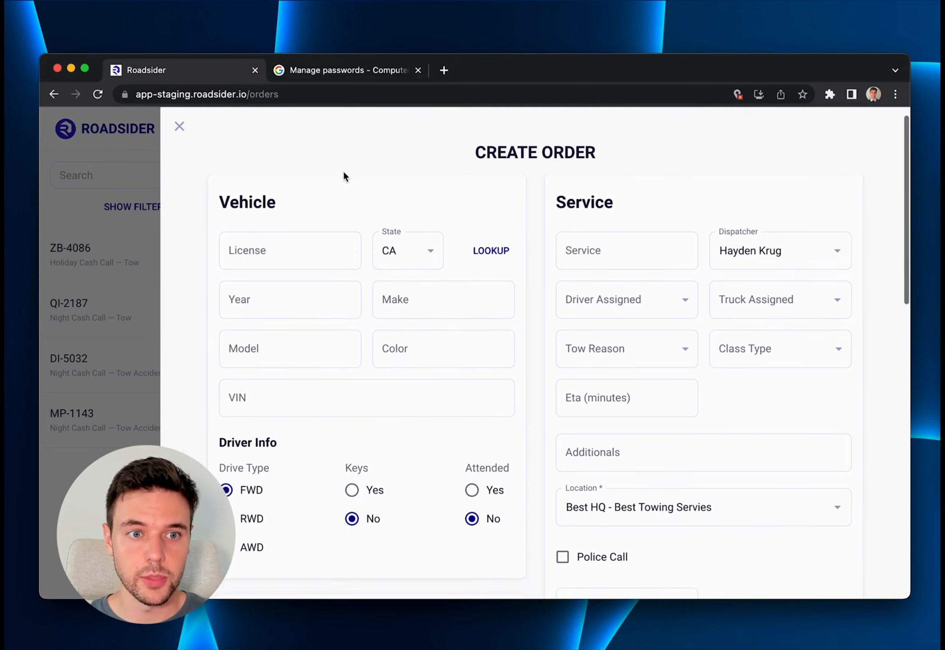
click(261, 250)
text(BJA3GG)
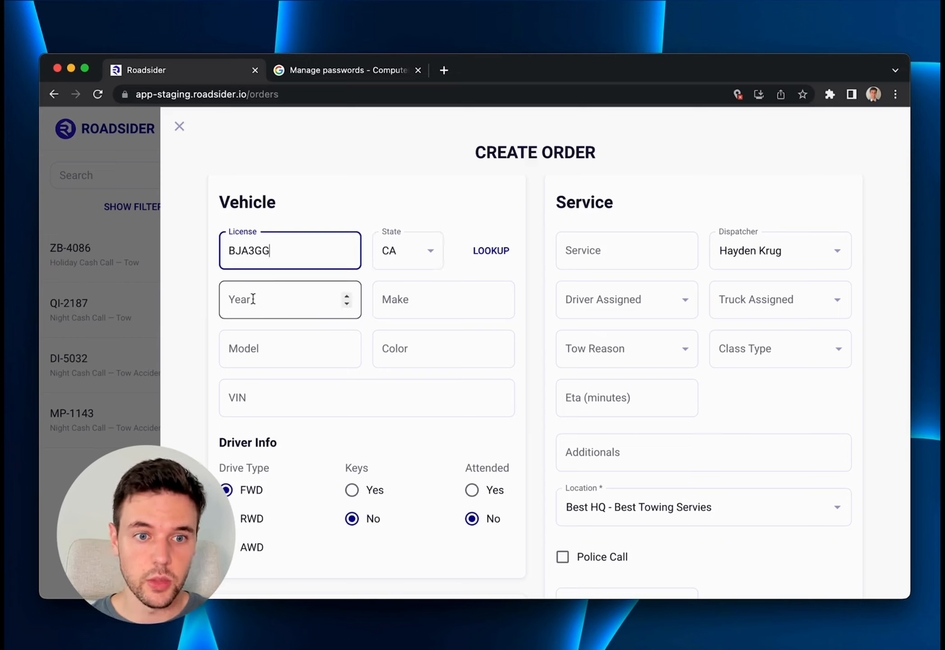
Describe the order's vehicle with year 2020, make Toyota and model Corolla.
click(280, 306)
text(2020)
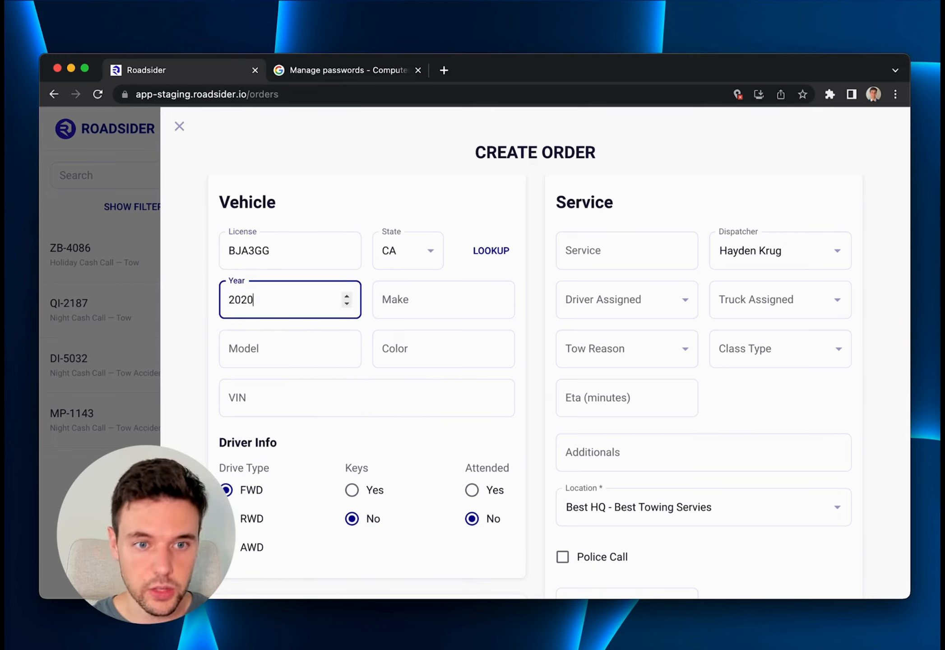
key(Tab)
text(Toy)
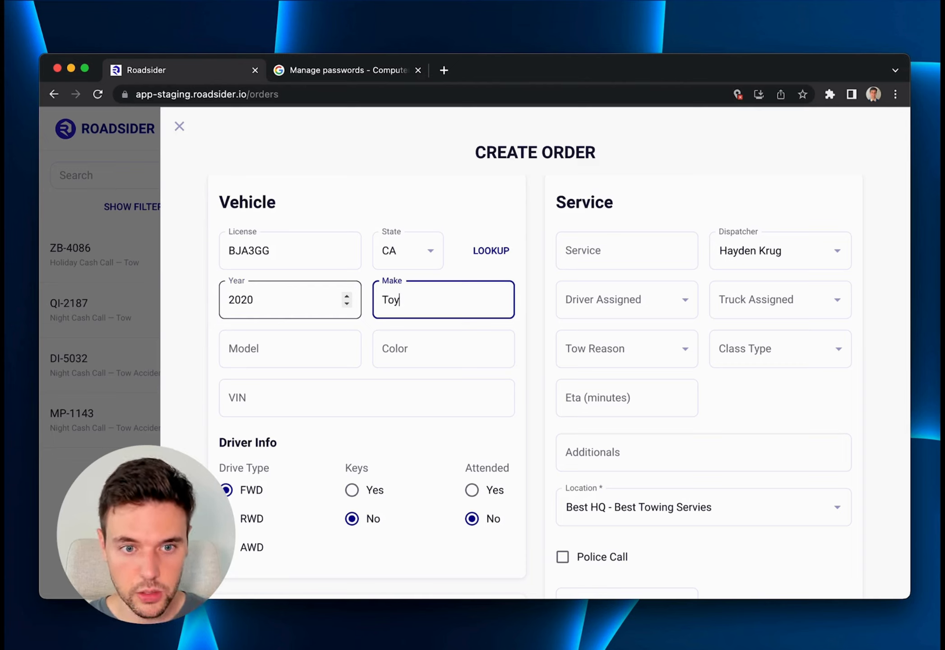
text(ota)
key(Tab)
text(Coroll)
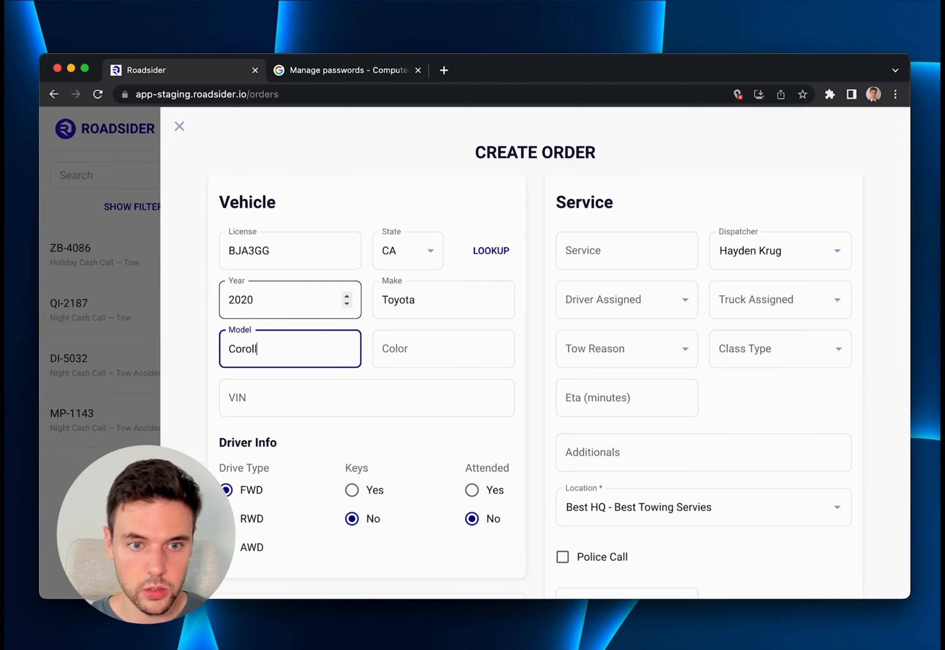
text(a)
Set the vehicle's color to Blue and fill in its VIN.
key(Tab)
text(Blu)
key(Tab)
text(123)
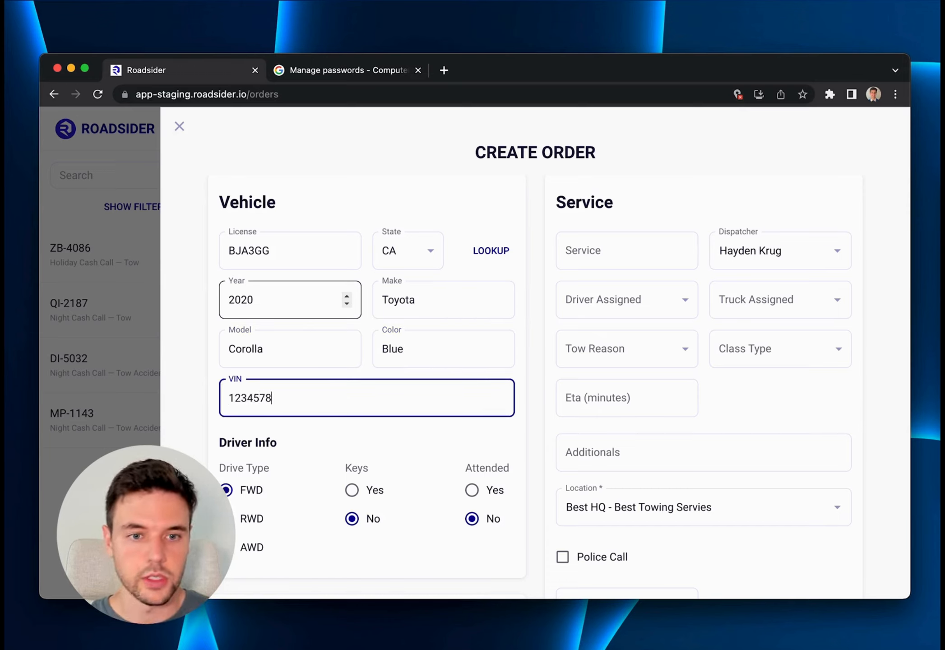
Set the order's service to Tow and assign the driver whose status is Driver Assigned.
click(603, 251)
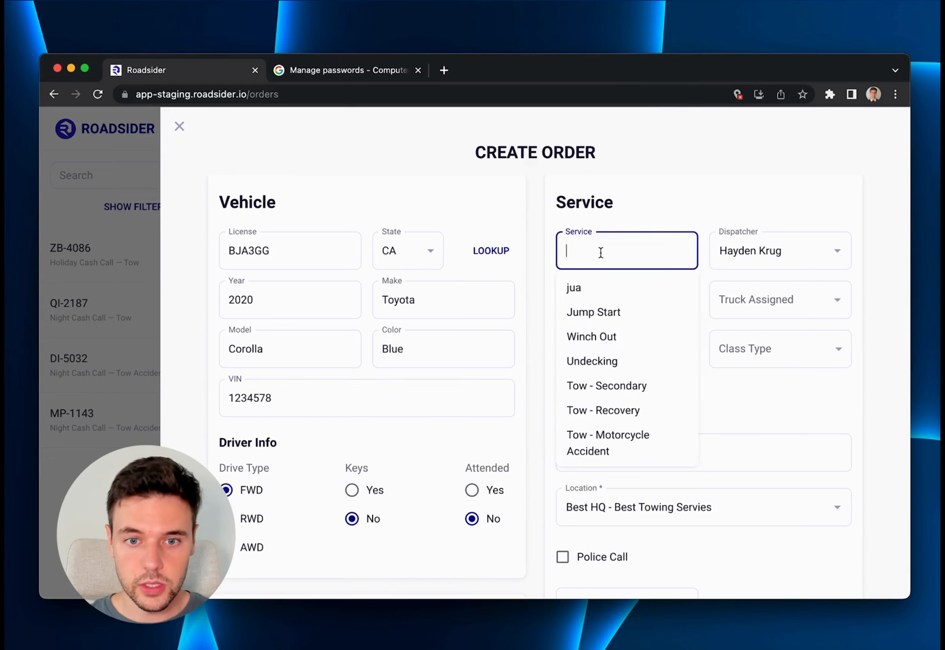
scroll(613, 397, down, 2)
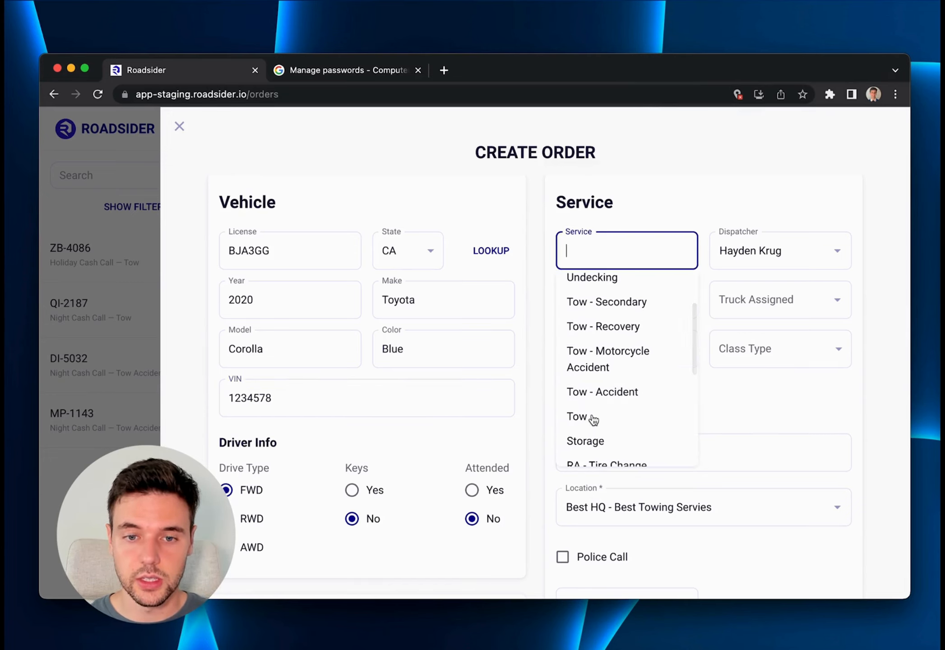
click(588, 417)
click(657, 301)
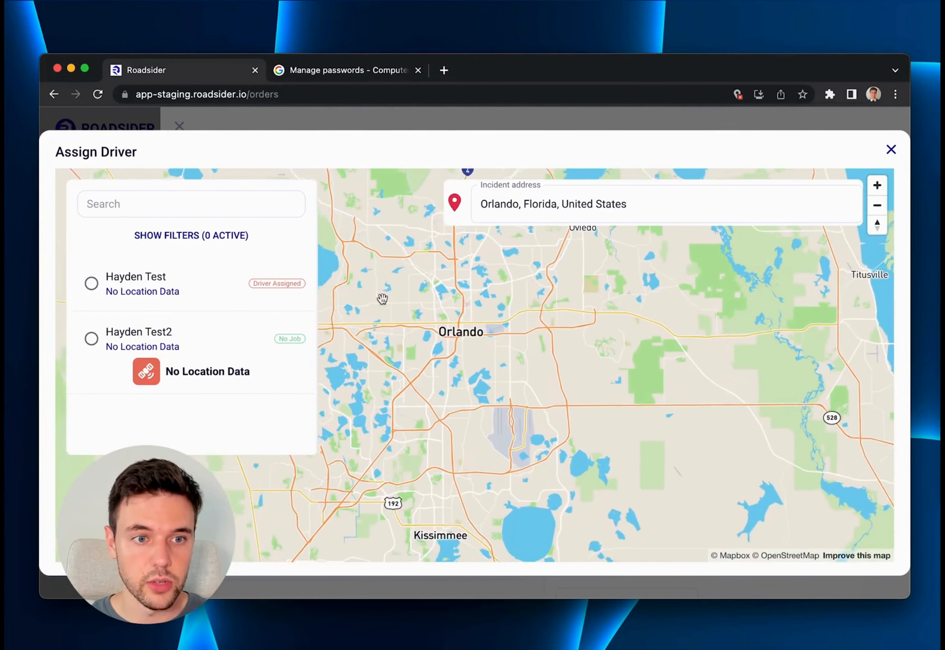
click(254, 302)
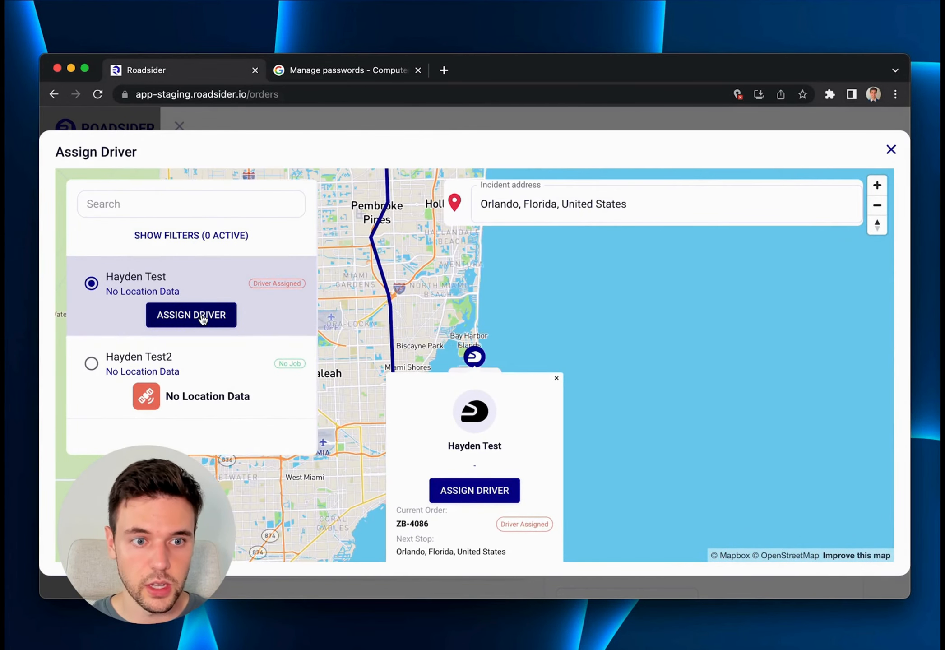
click(201, 316)
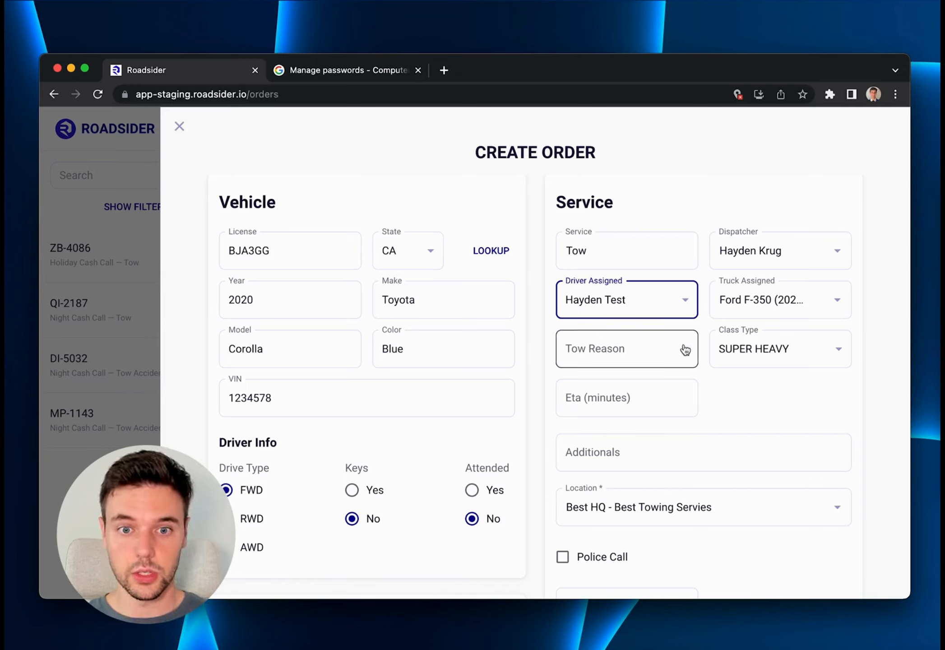
Set the tow reason to Flat Tire and the ETA to 15 minutes.
click(638, 350)
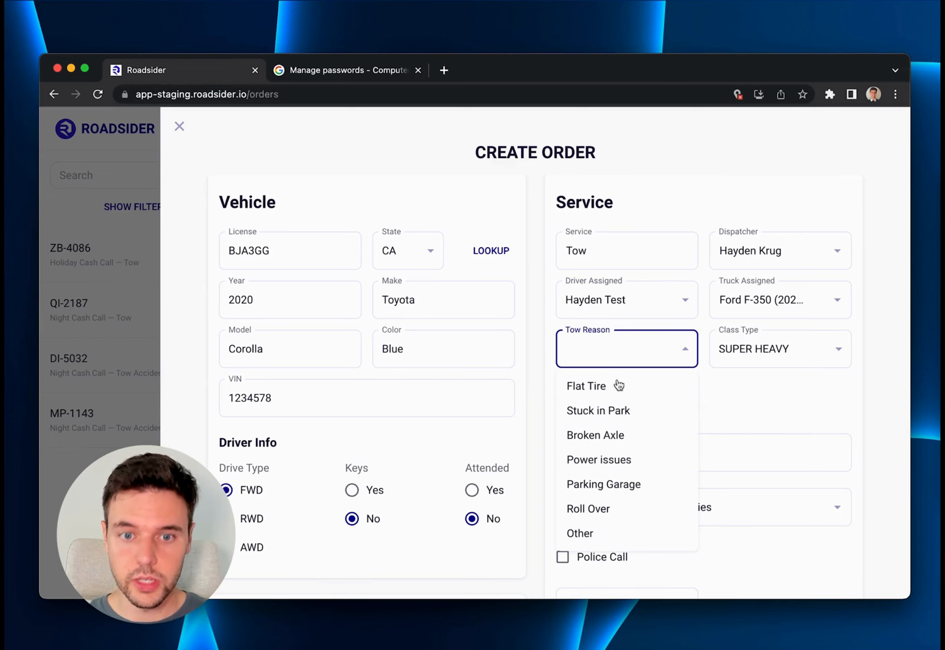
click(603, 393)
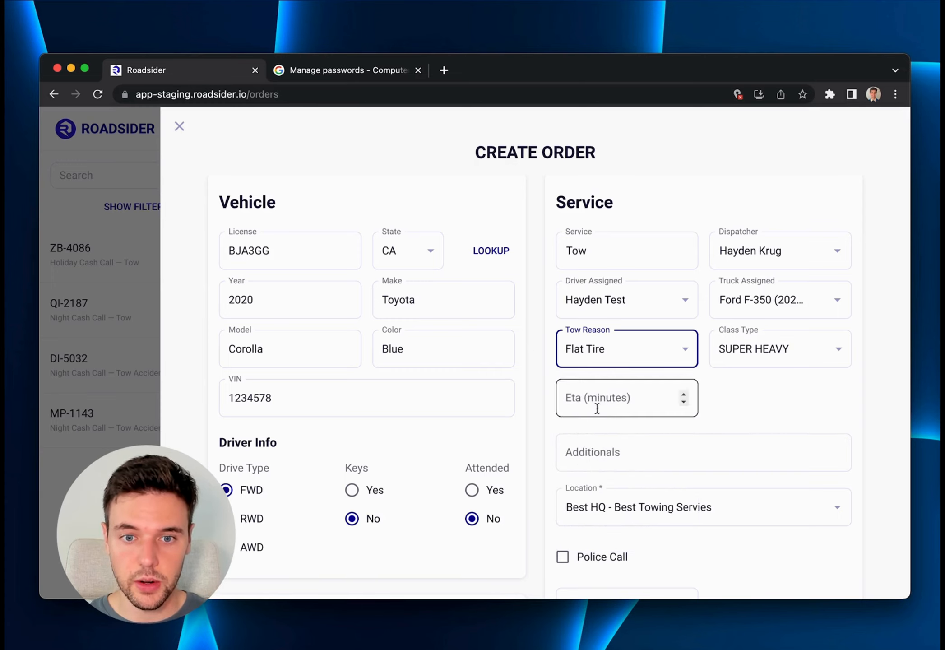
click(605, 401)
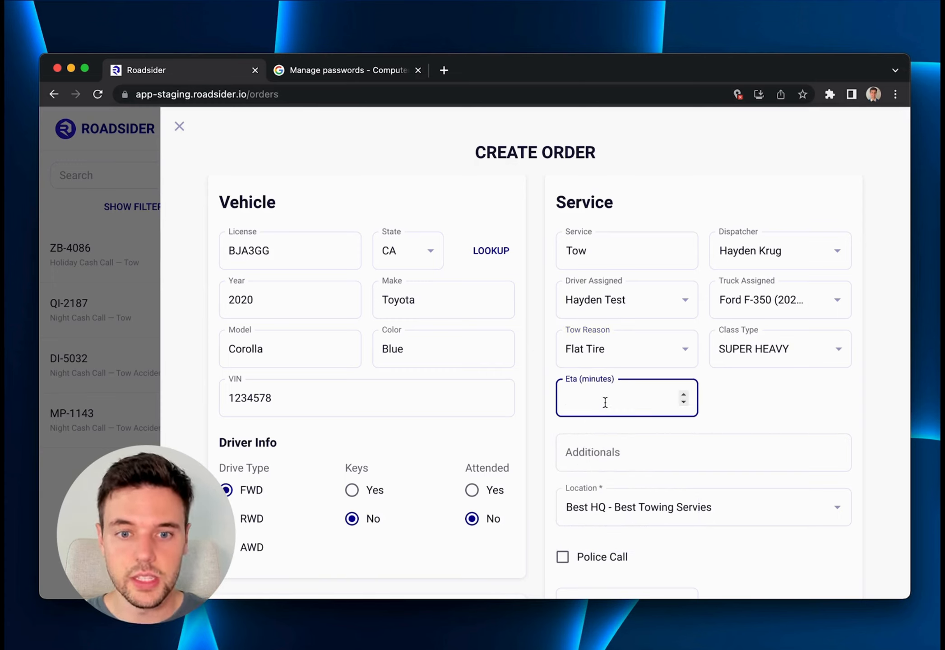
text(15)
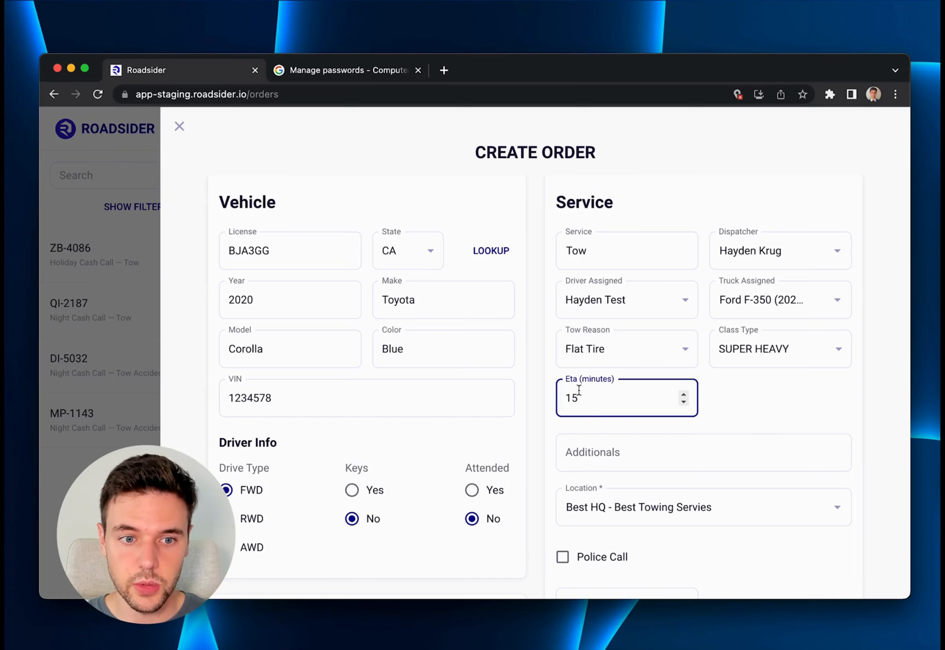
Assign the order to the Cash Call - Best Towing Servies account and fill in the customer's name and email.
scroll(507, 323, down, 8)
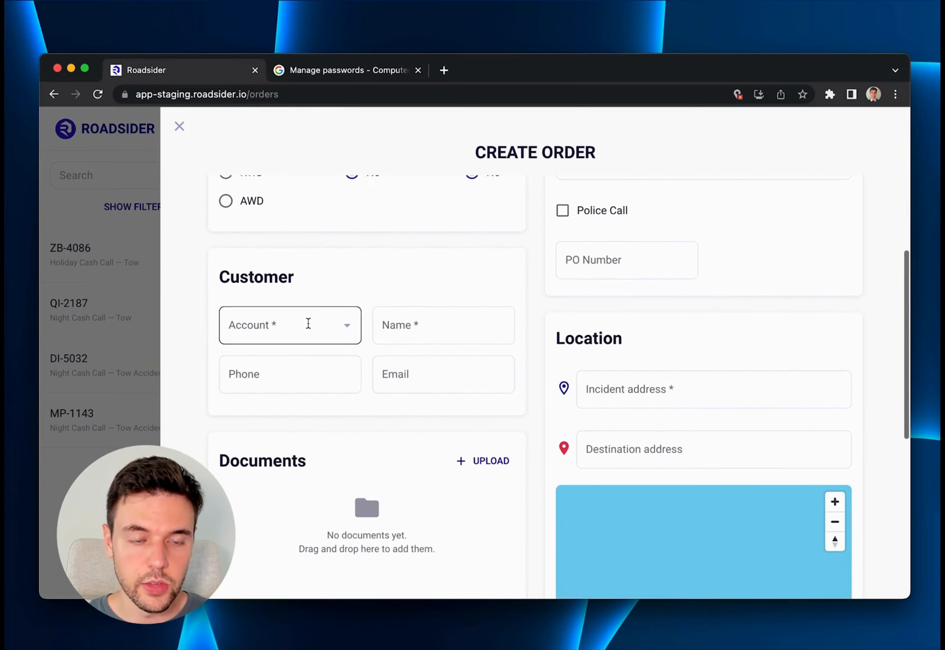
click(308, 323)
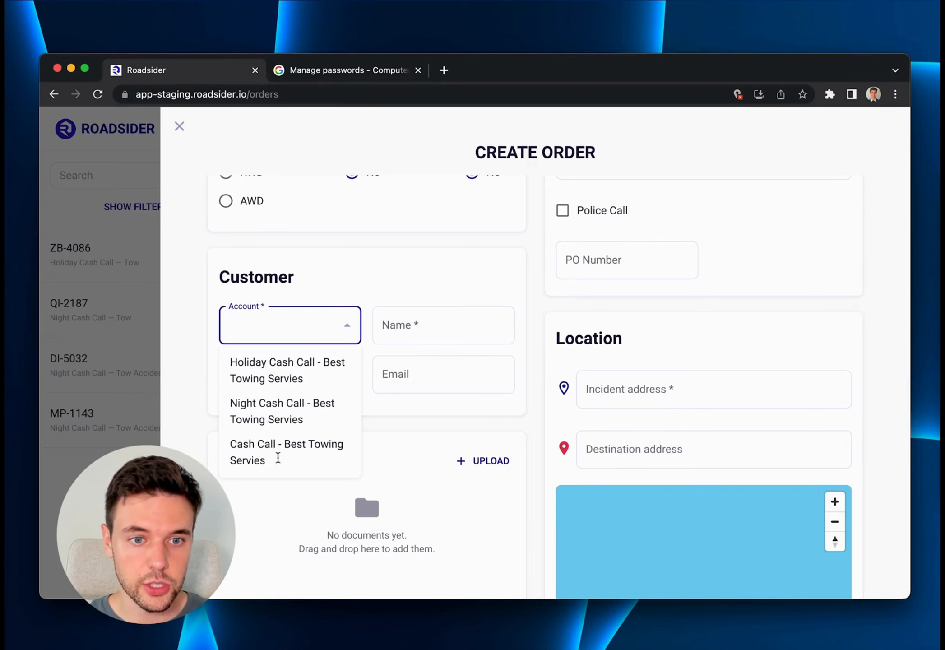
click(279, 463)
click(413, 333)
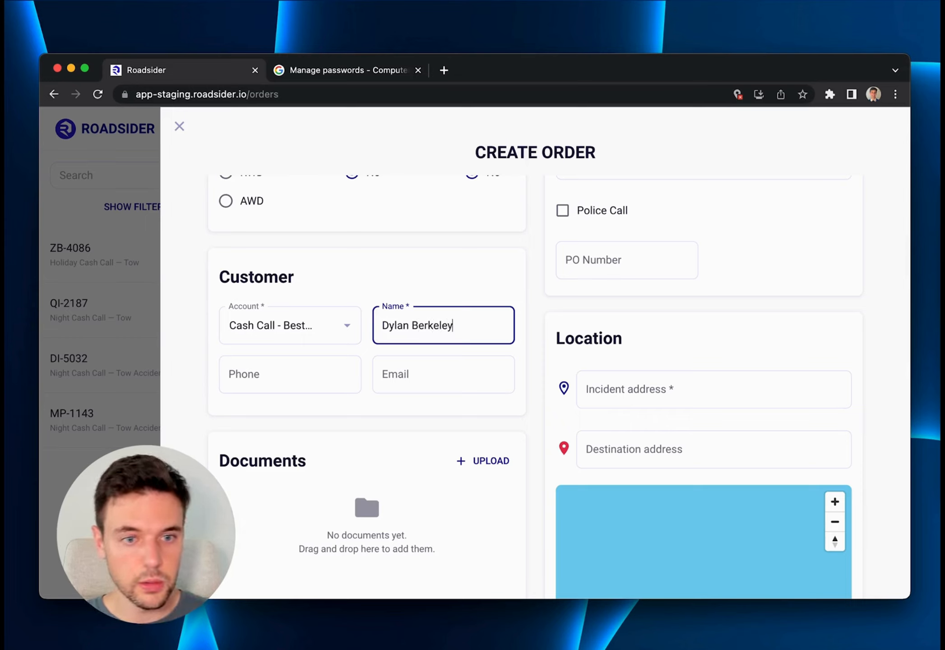
key(Tab)
key(Tab)
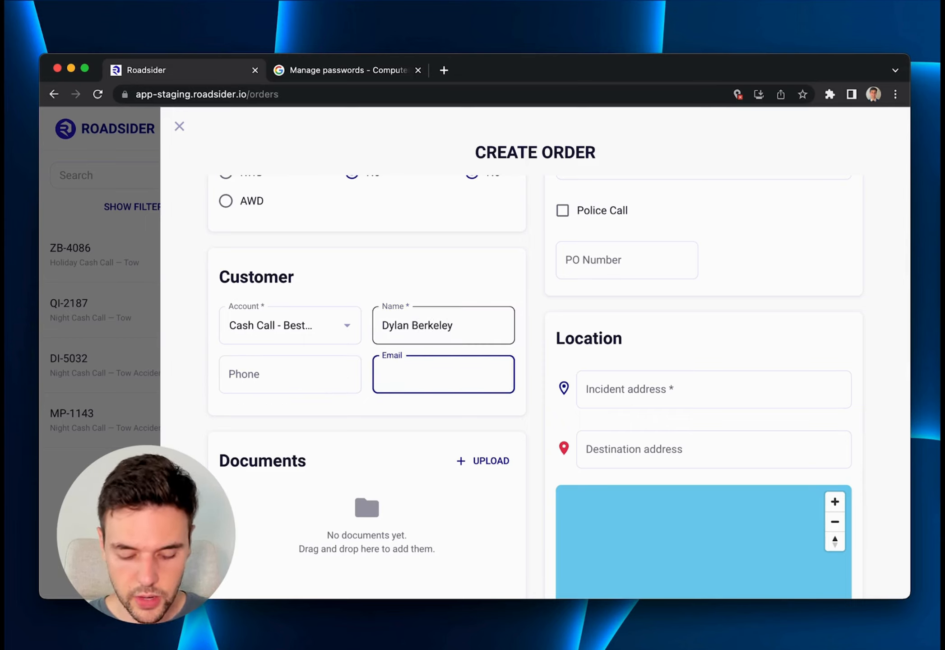
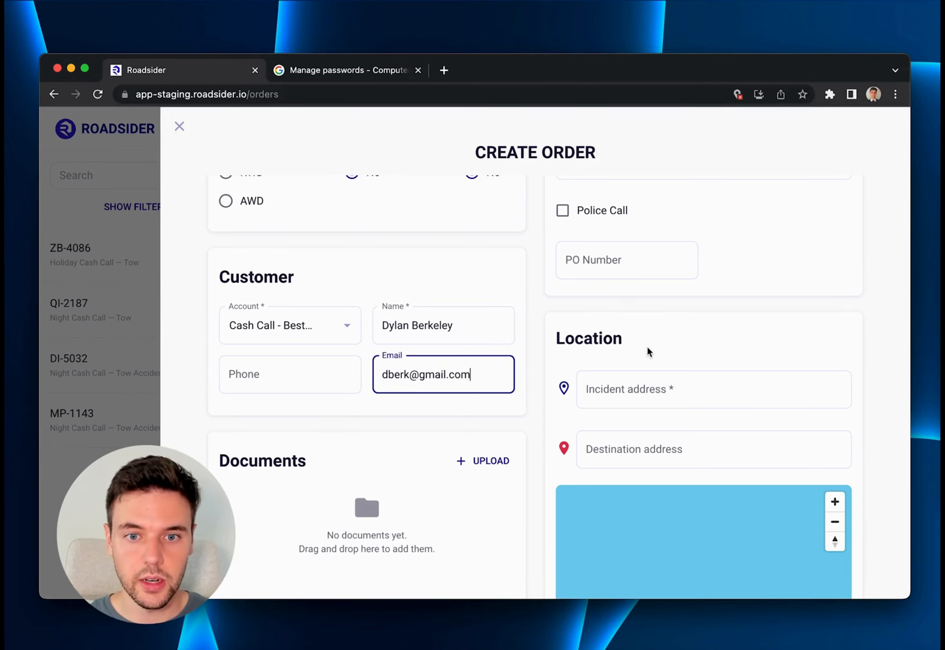
Set the incident address to Orlando, Florida, United States and the destination to Miami, Florida, United States.
scroll(645, 355, down, 2)
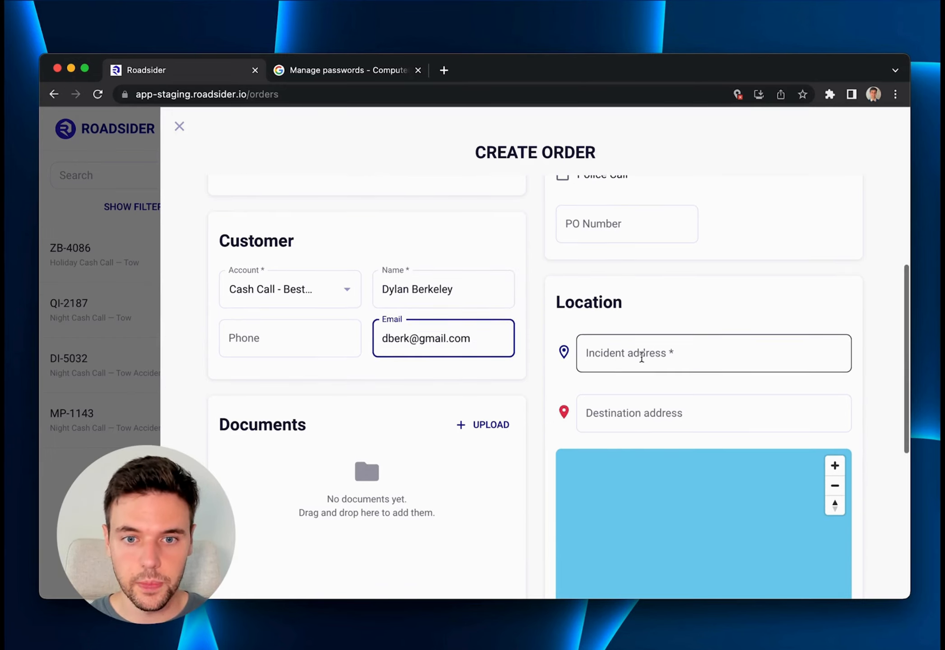
click(636, 357)
text(Orlando)
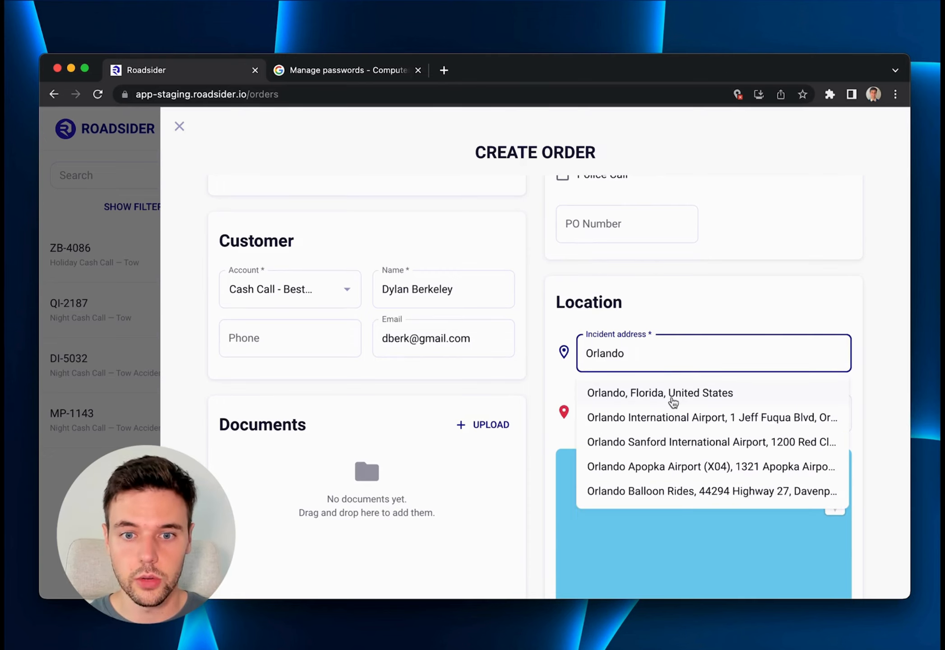
click(672, 401)
click(647, 408)
text(Miami)
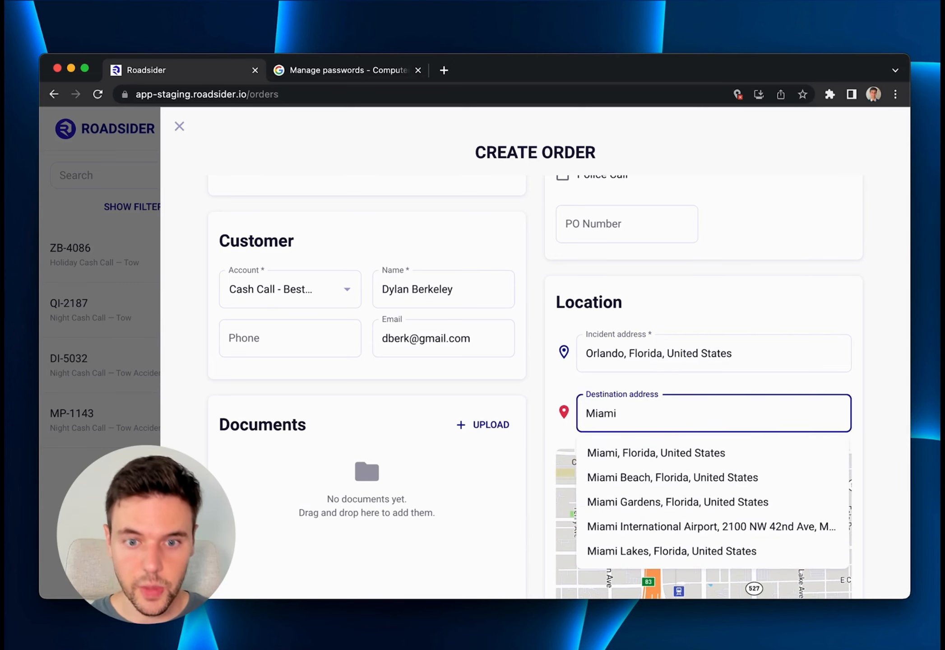
click(680, 455)
Check the order's internal and dispatcher notes sections without adding notes, and create the order.
scroll(682, 343, down, 5)
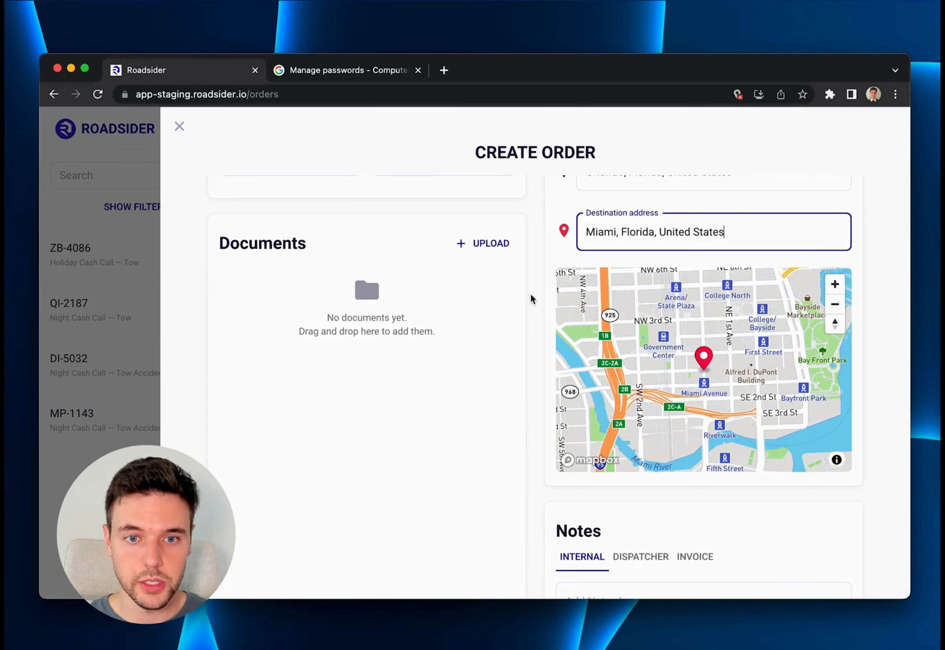
scroll(538, 289, down, 1)
scroll(538, 289, down, 5)
click(617, 484)
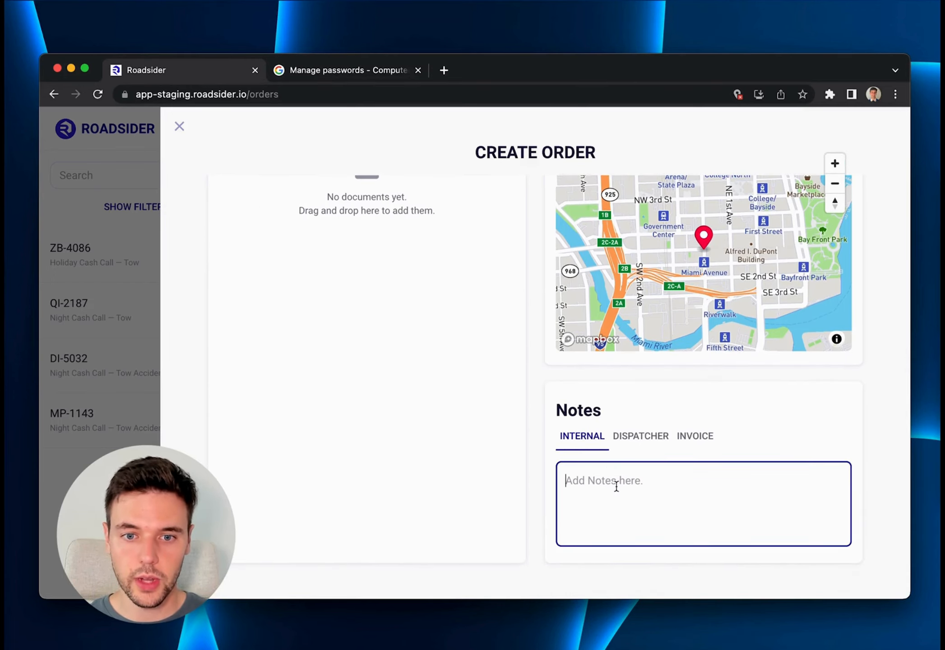
scroll(582, 400, down, 2)
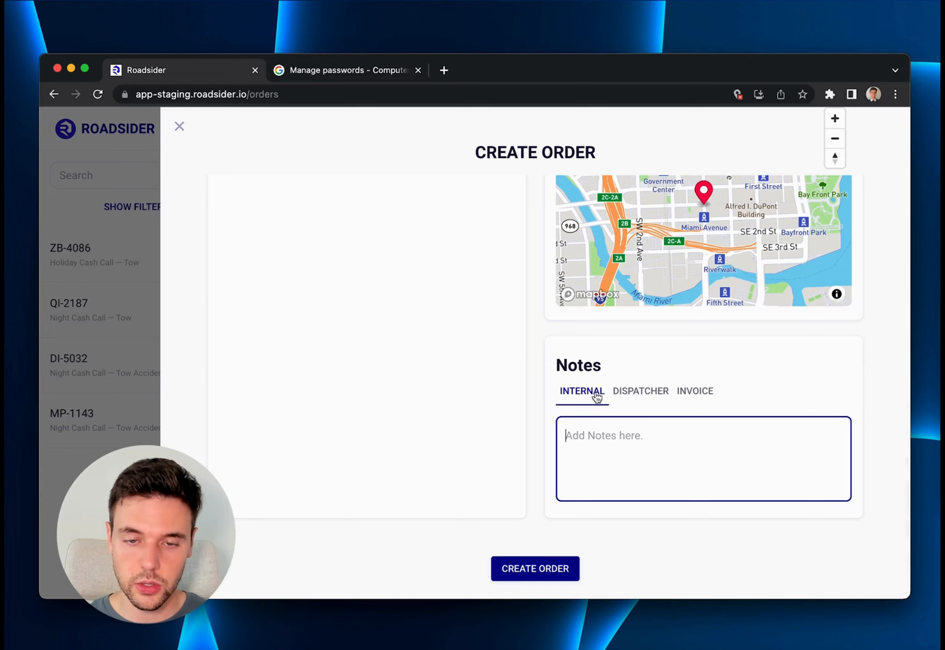
click(631, 393)
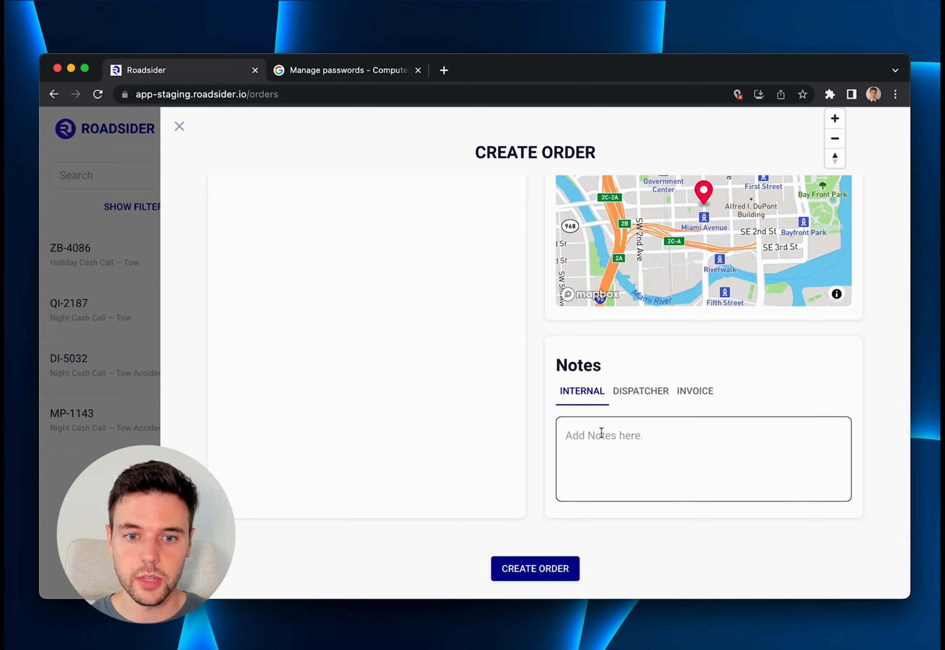
click(539, 572)
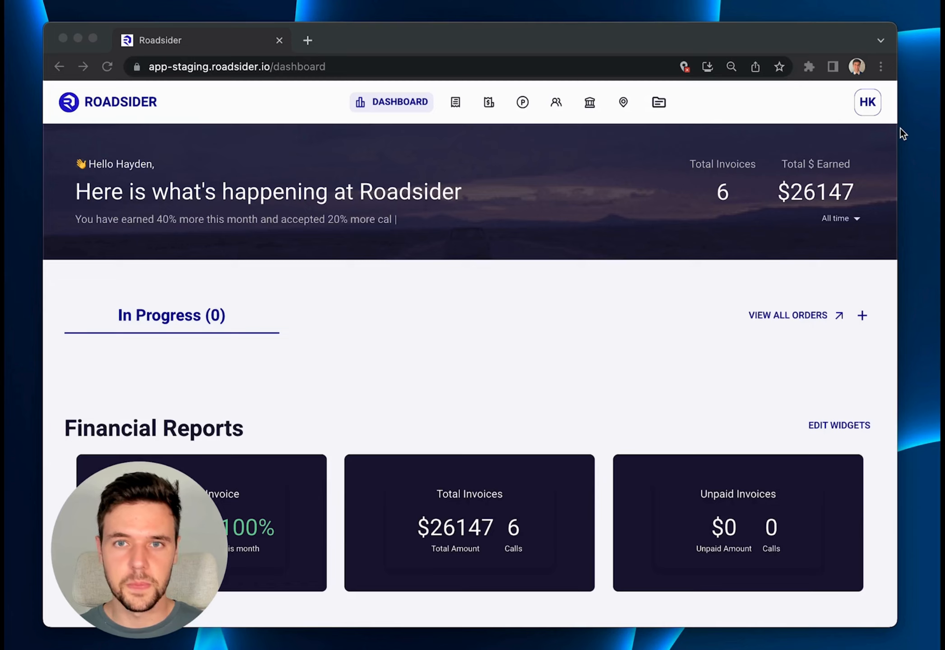
Open the Not Submitted Cash Call tow accident invoice in the Invoices section and approve it.
click(487, 113)
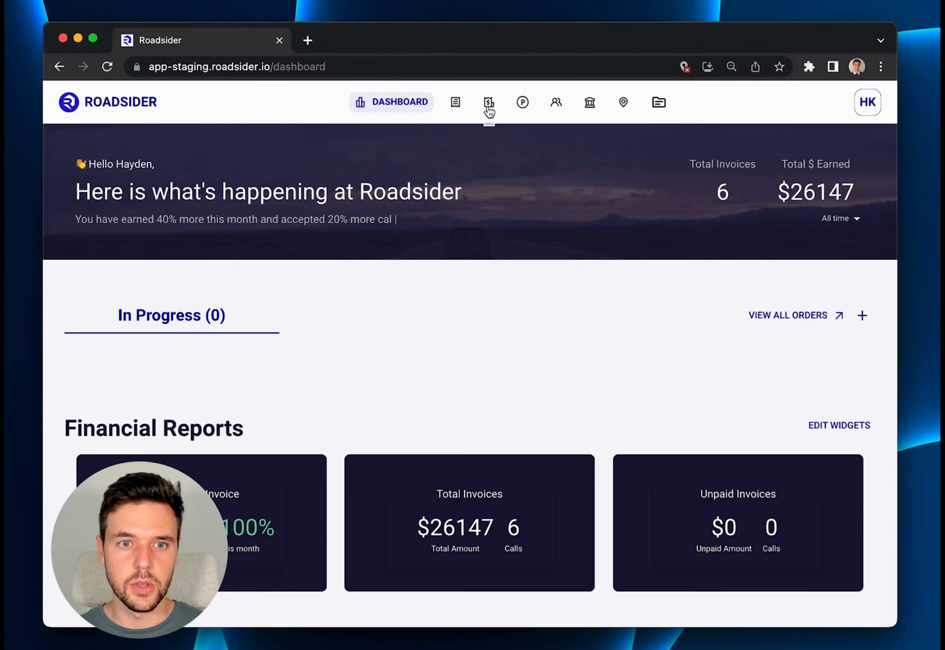
click(489, 103)
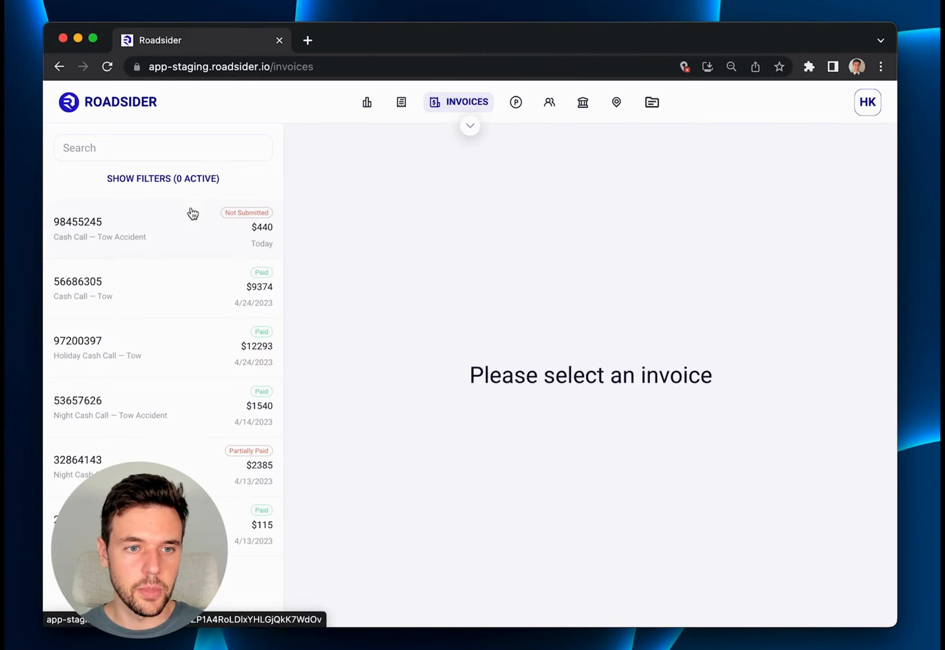
click(174, 230)
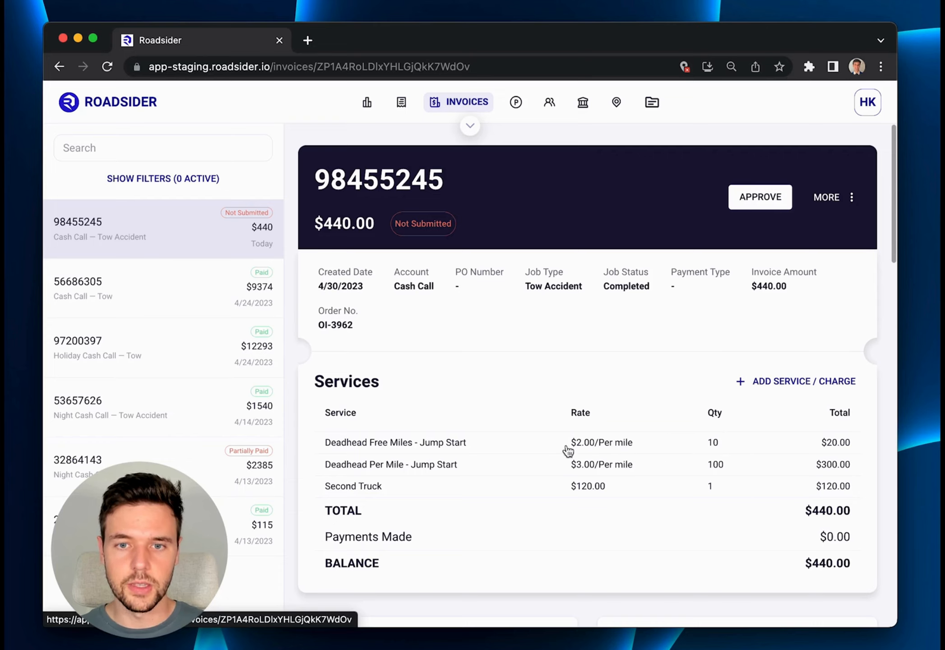
click(747, 197)
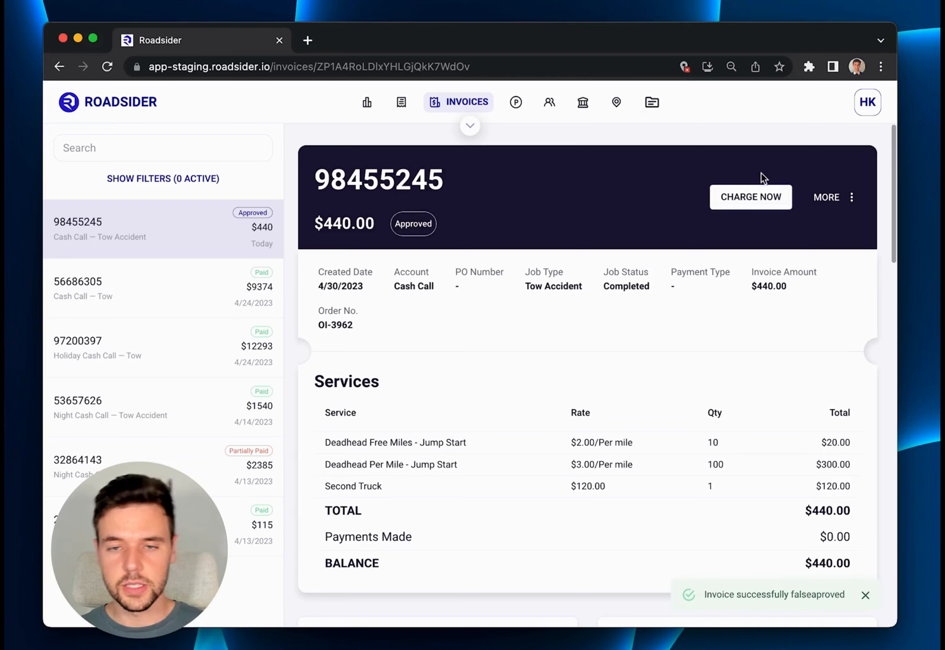
Start charging the approved invoice with Credit card as the payment method and an amount of 200.
click(752, 198)
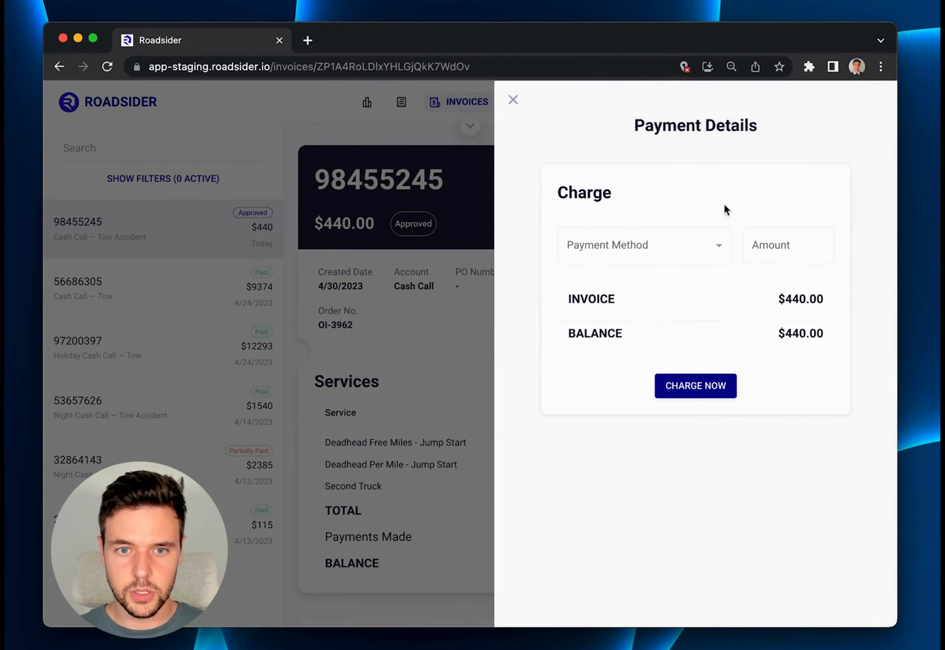
click(687, 253)
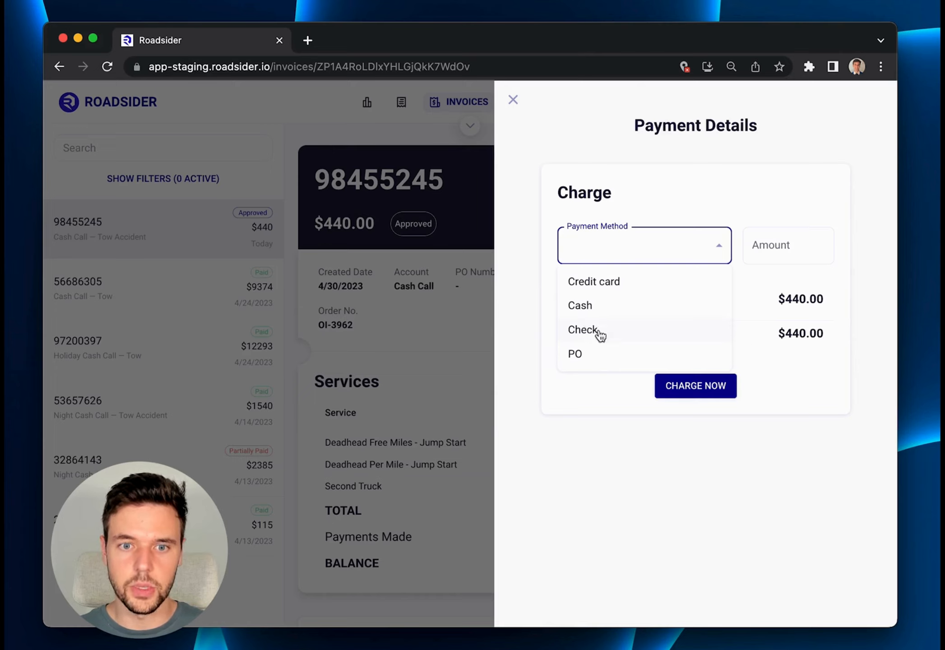
click(608, 289)
click(774, 247)
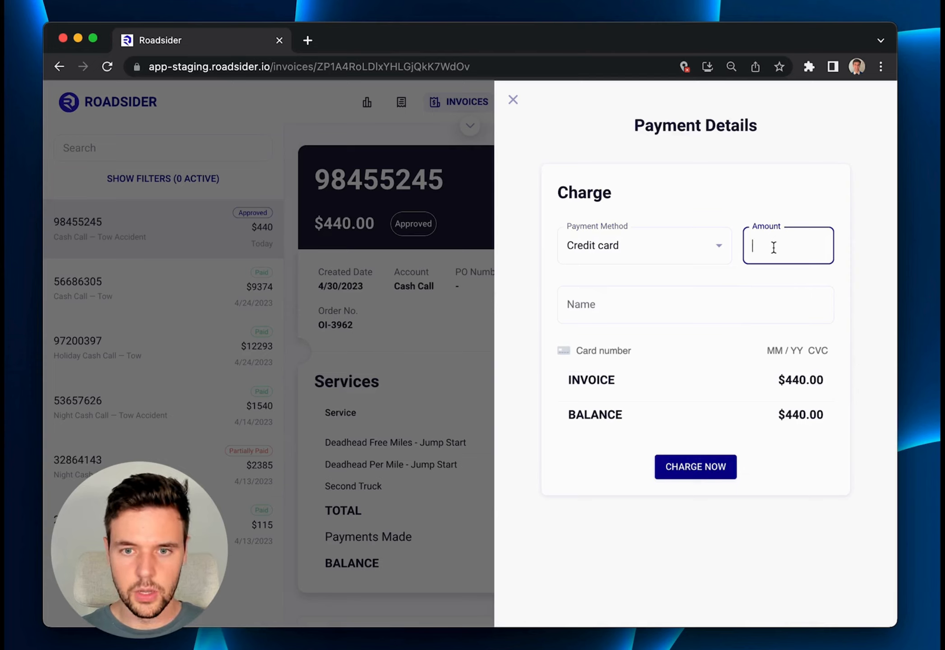
text(200)
key(Tab)
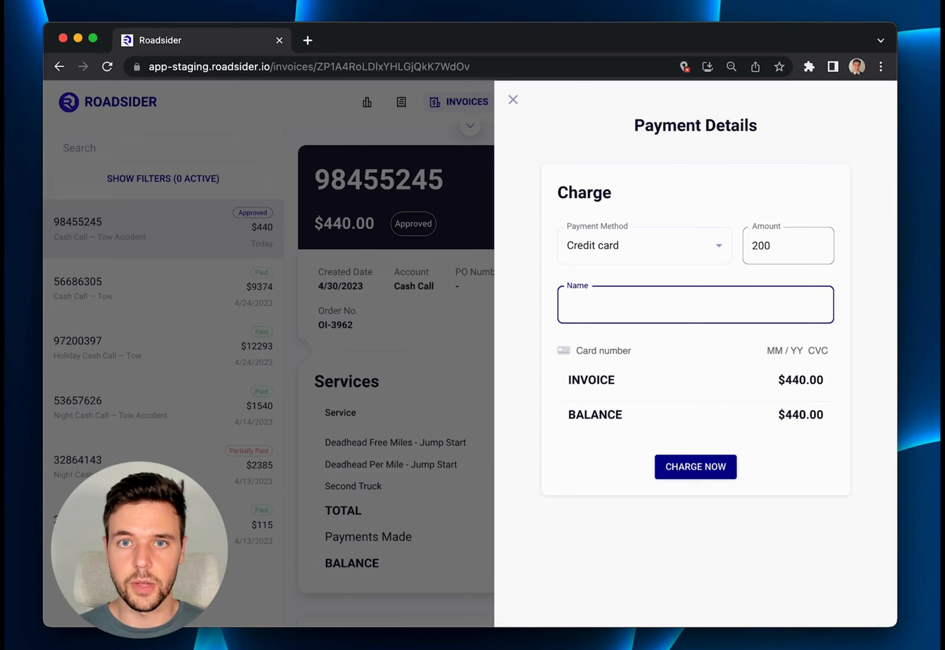
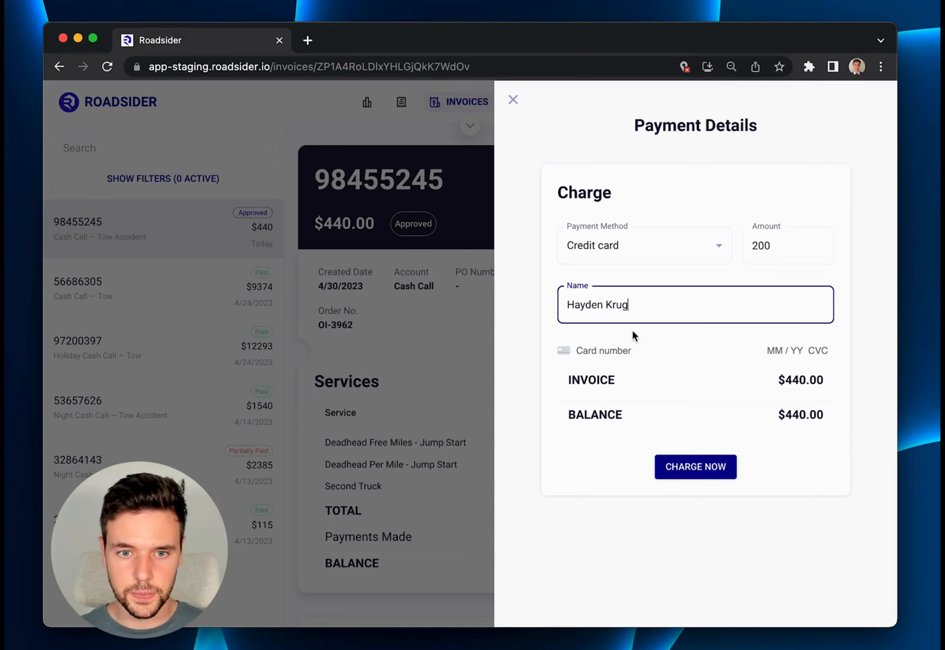
Fill in the cardholder's name, card number, expiry date and CVC for the credit card charge.
click(616, 350)
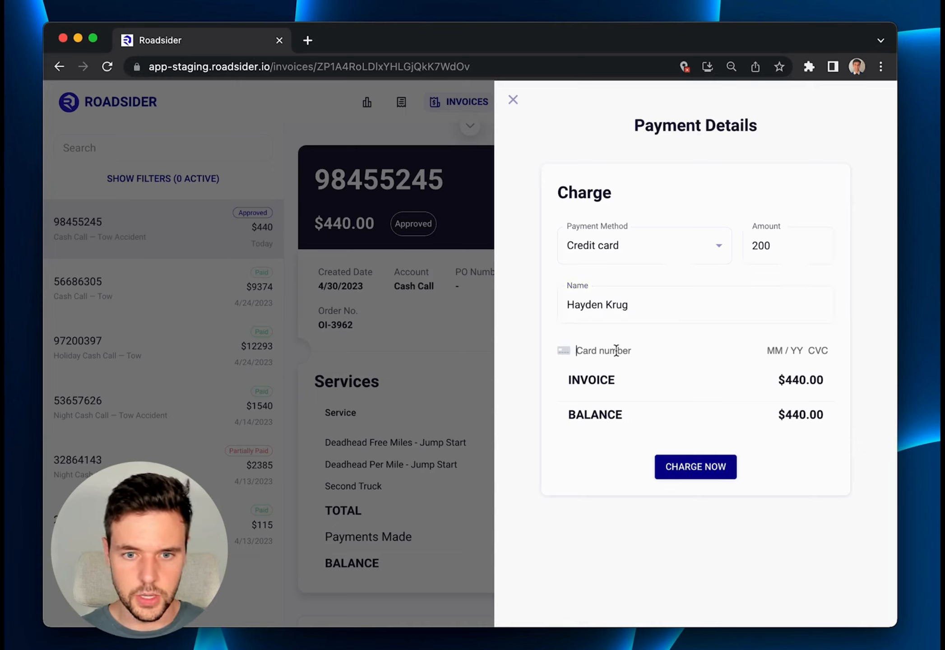
text(5352)
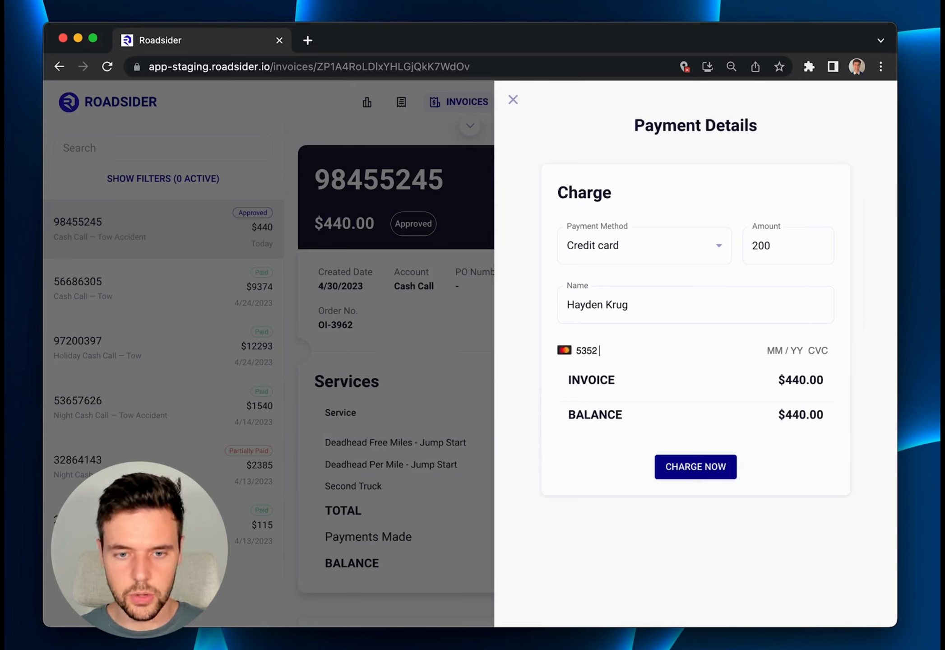
key(Tab)
text(11)
key(Tab)
text(111)
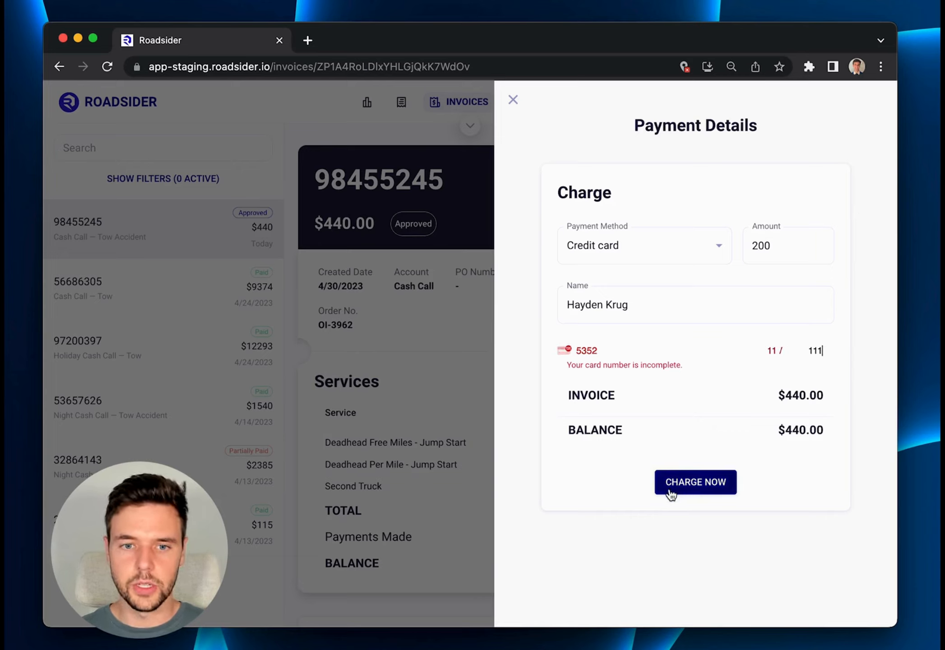
Switch the payment method to Cash, keeping the amount and payer's name, and charge the payment to the invoice.
click(685, 250)
click(607, 311)
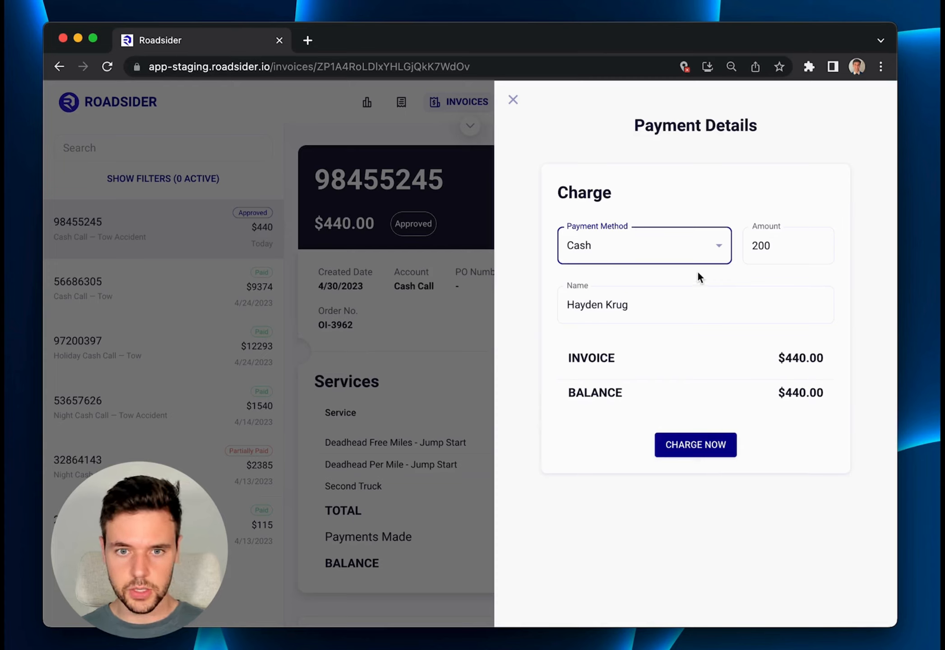
click(787, 244)
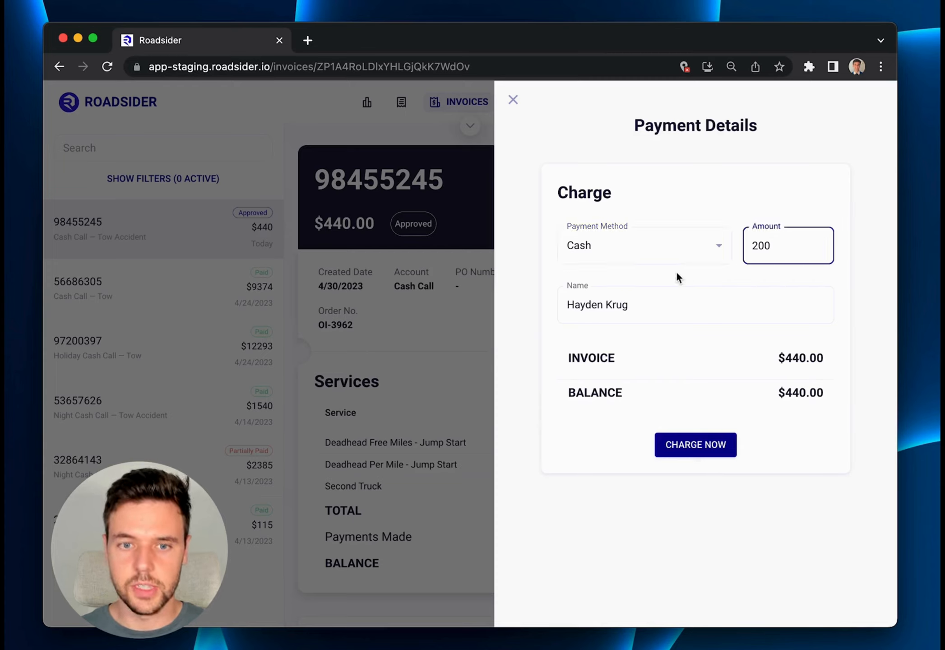
click(640, 304)
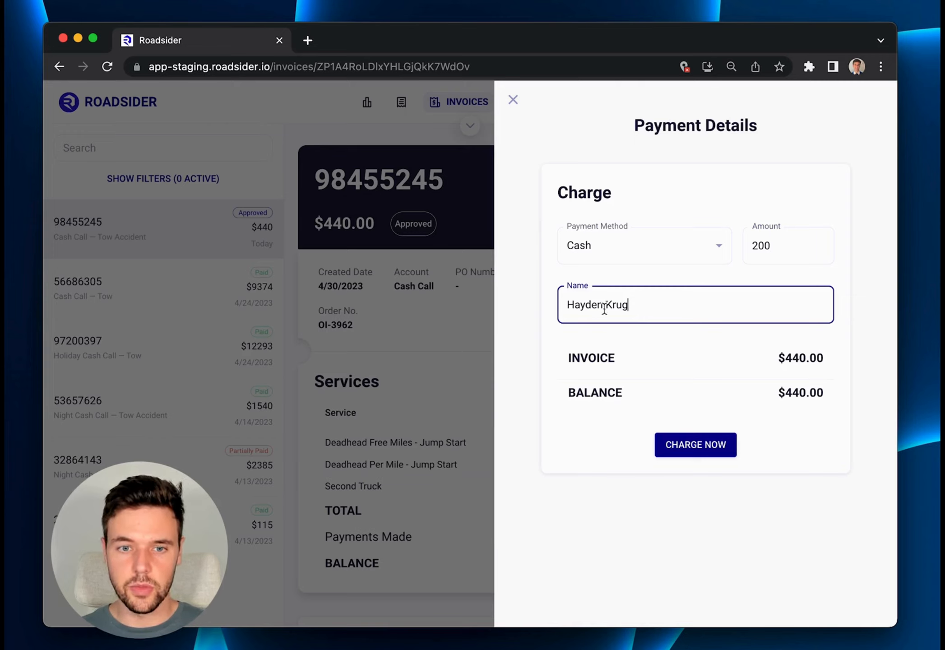
click(686, 452)
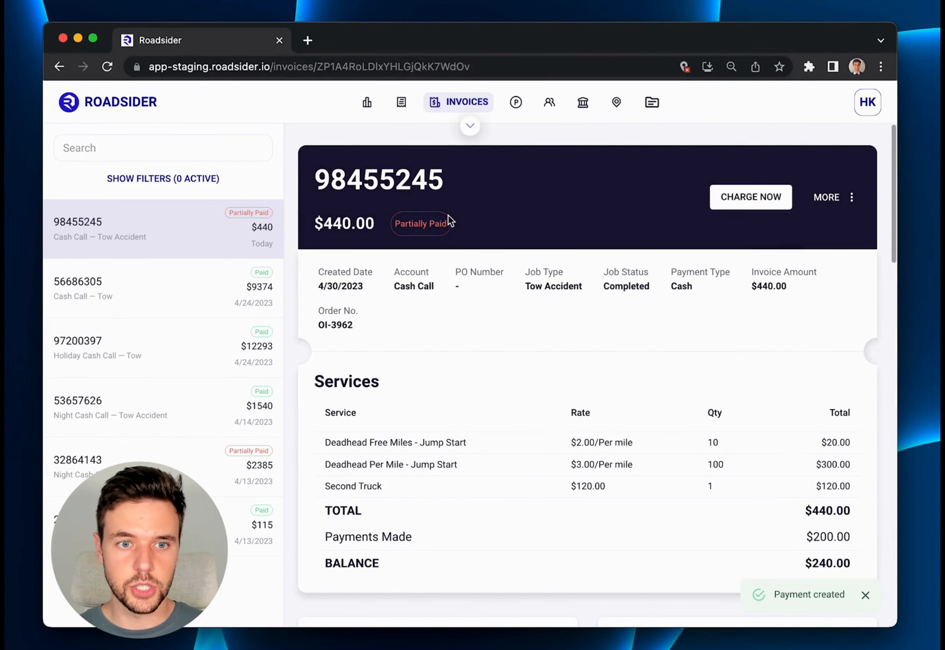
Charge a second Cash payment of 240 on the same invoice, entering the payer's full name.
scroll(441, 236, down, 3)
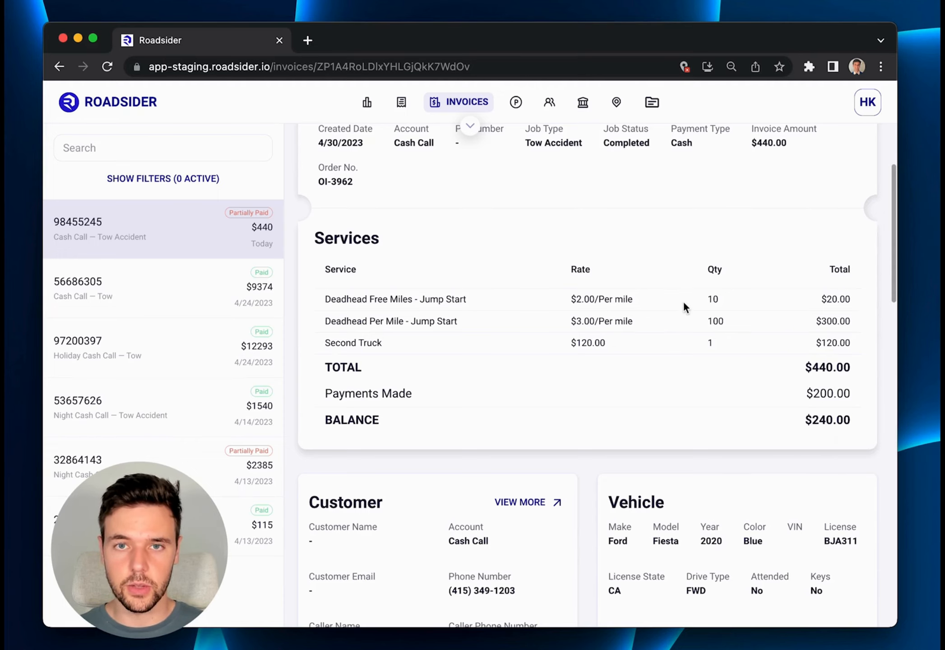
scroll(670, 296, down, 10)
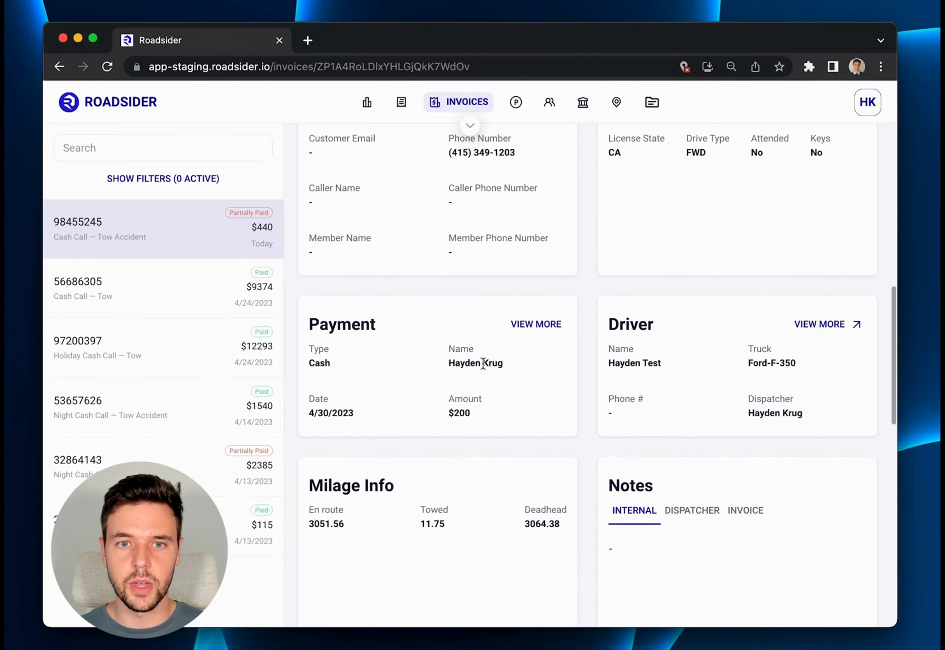
scroll(582, 357, up, 12)
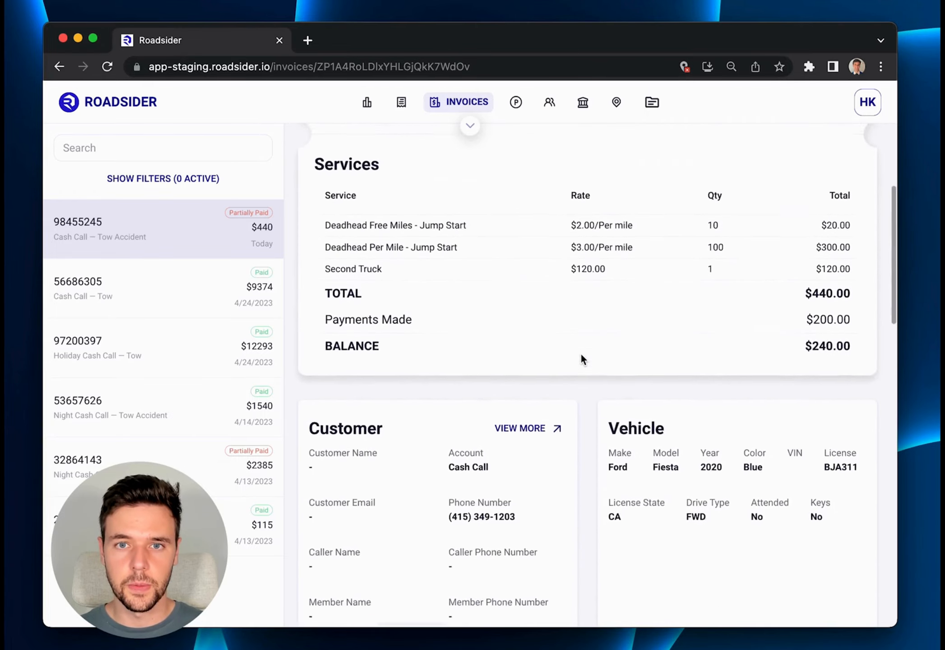
scroll(581, 360, up, 1)
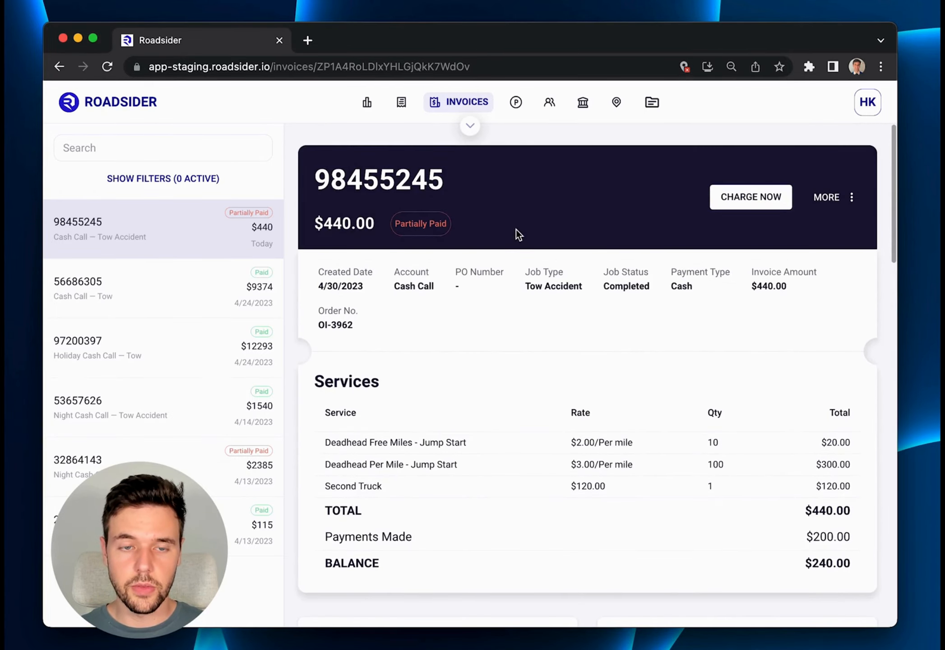
click(743, 197)
click(662, 243)
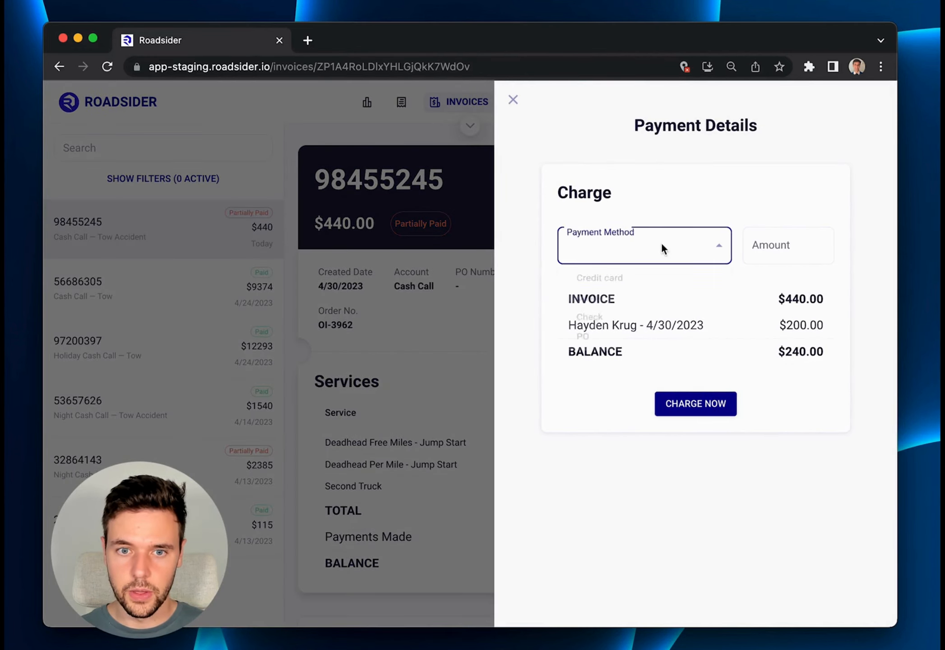
click(609, 307)
click(773, 253)
text(240)
key(Tab)
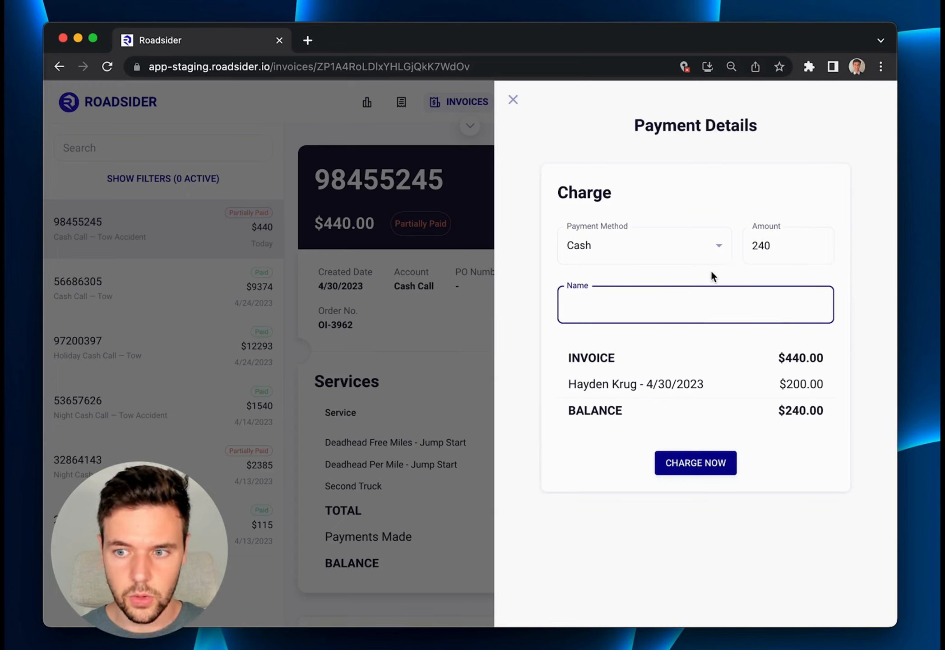
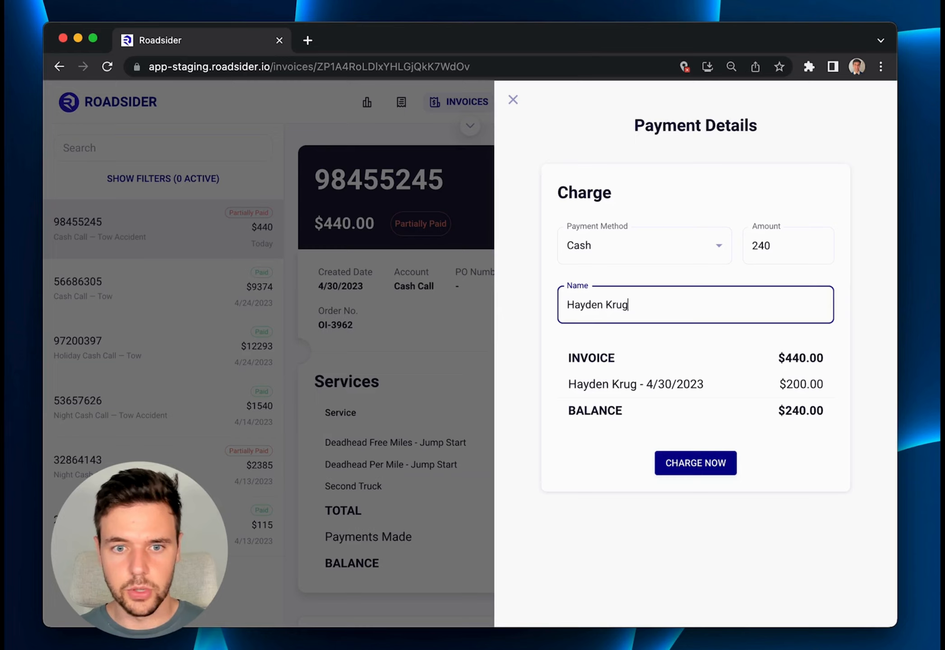
click(703, 465)
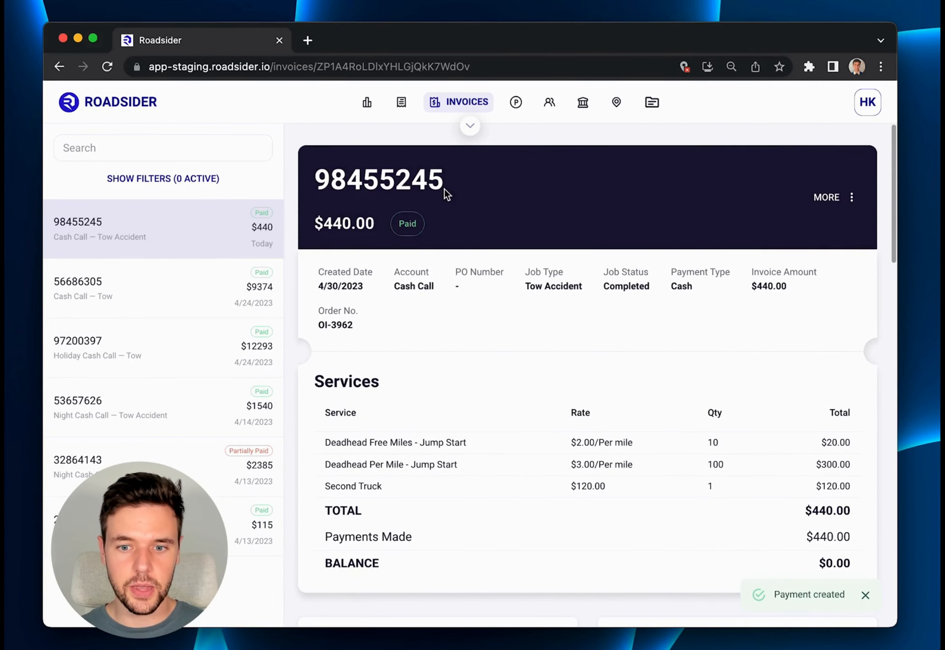
Review the charged invoice's service totals, balance and payment details.
scroll(443, 189, down, 3)
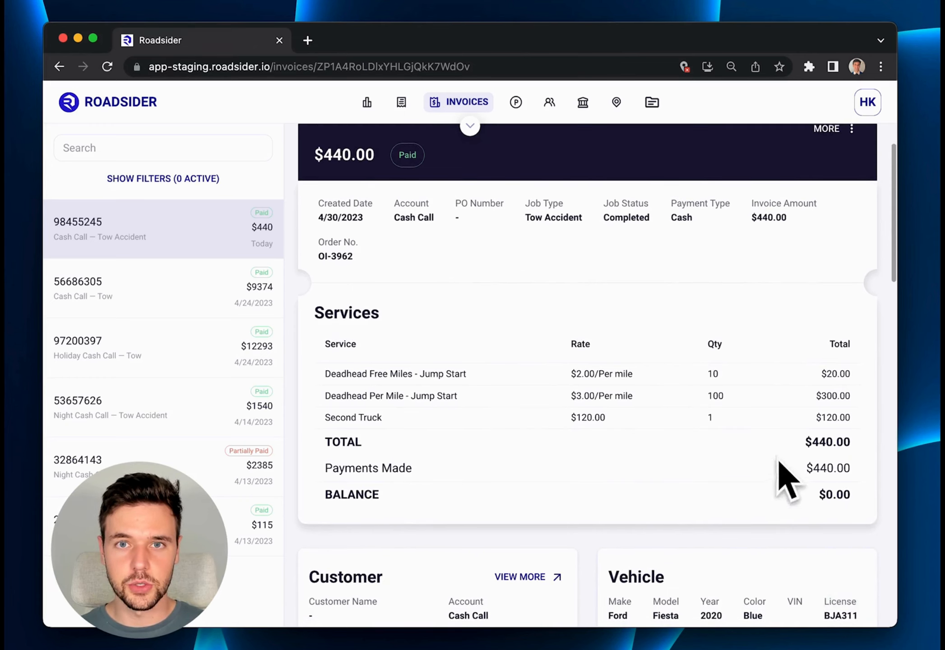
scroll(739, 471, down, 5)
scroll(737, 466, down, 6)
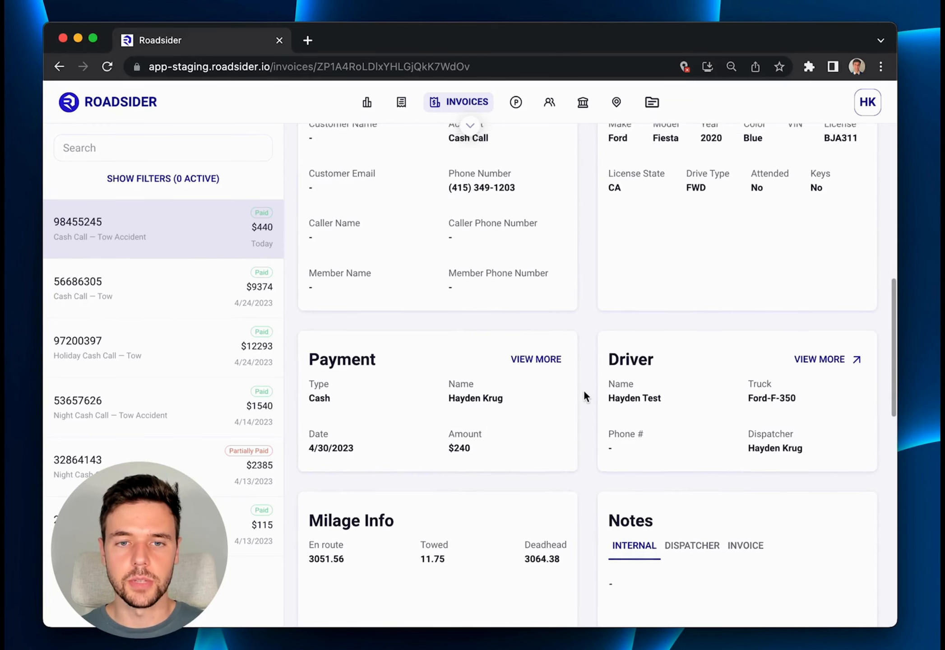
scroll(584, 392, up, 8)
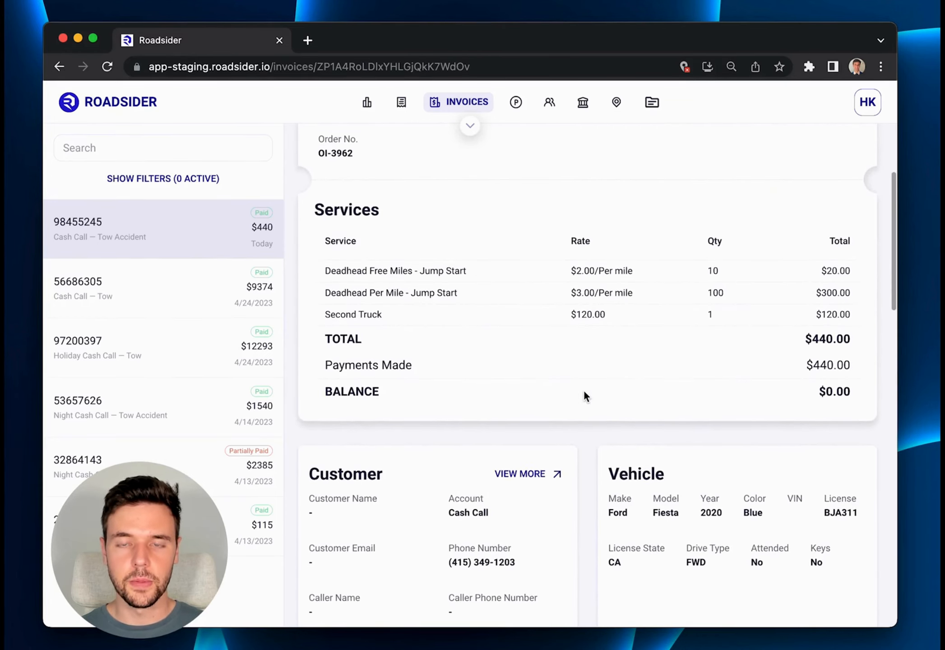
scroll(585, 391, up, 4)
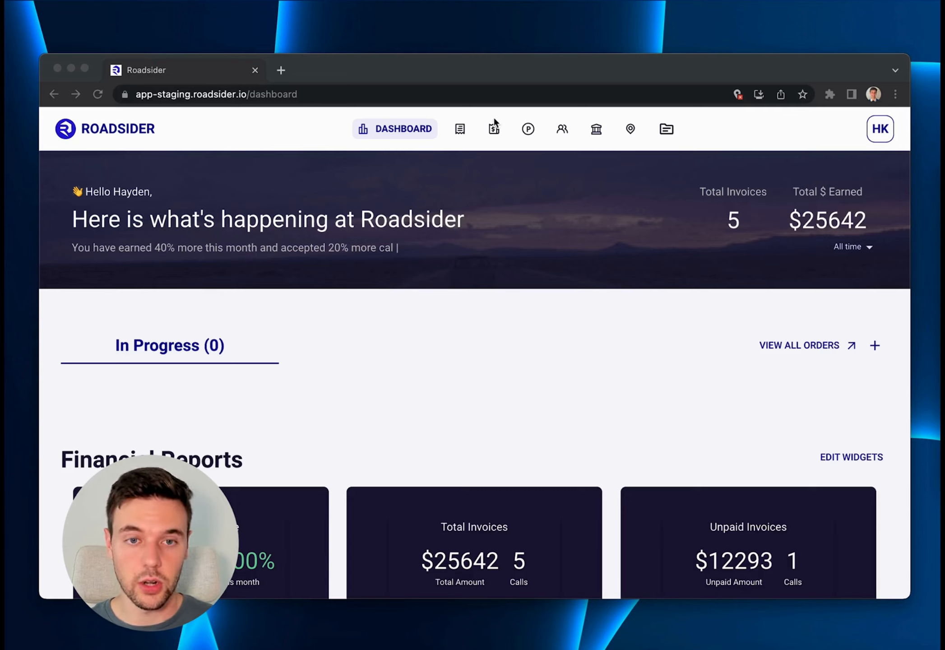
Open the Night Cash Call tow accident invoice dated 4/14/2023 in the Invoices section and set its Hookup rate to 85.
click(494, 130)
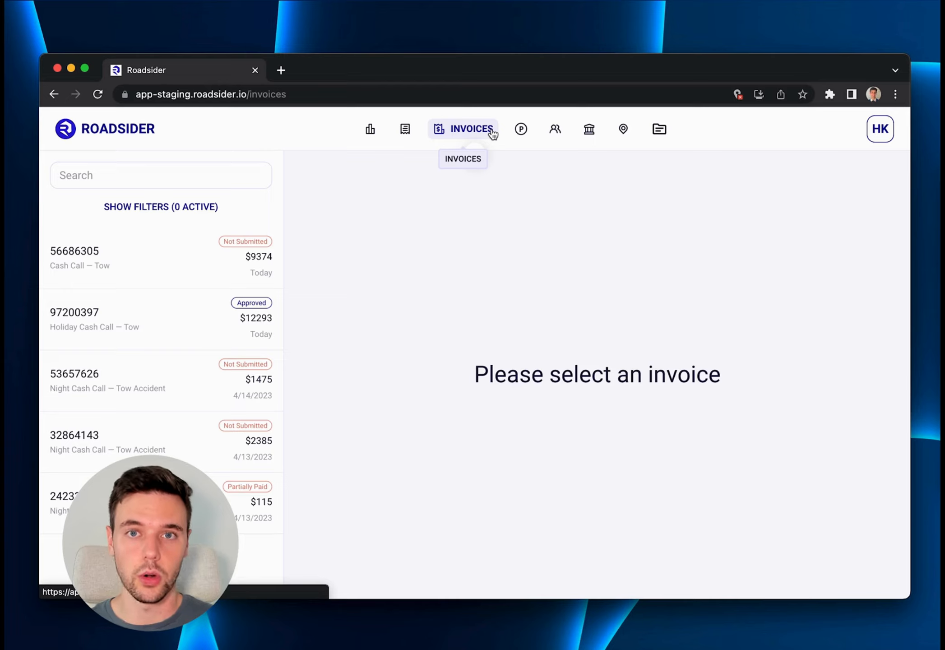
click(200, 383)
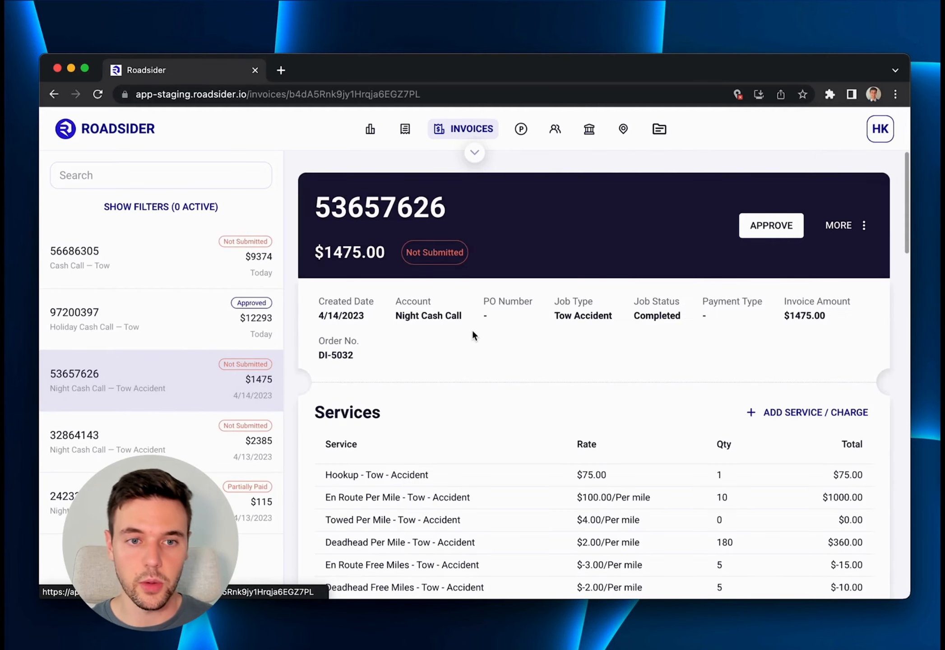
scroll(473, 334, down, 5)
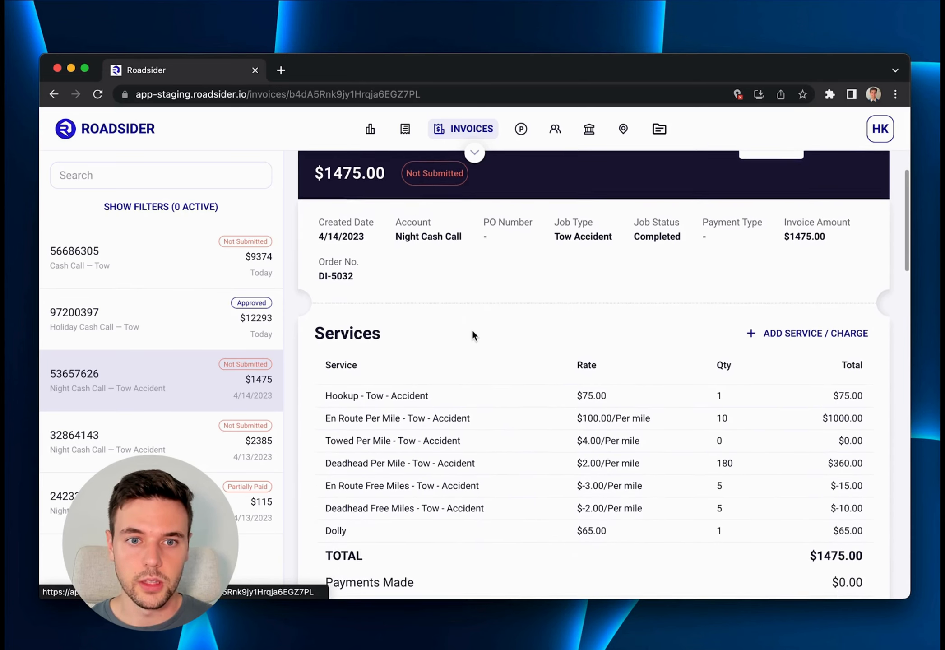
scroll(473, 335, down, 1)
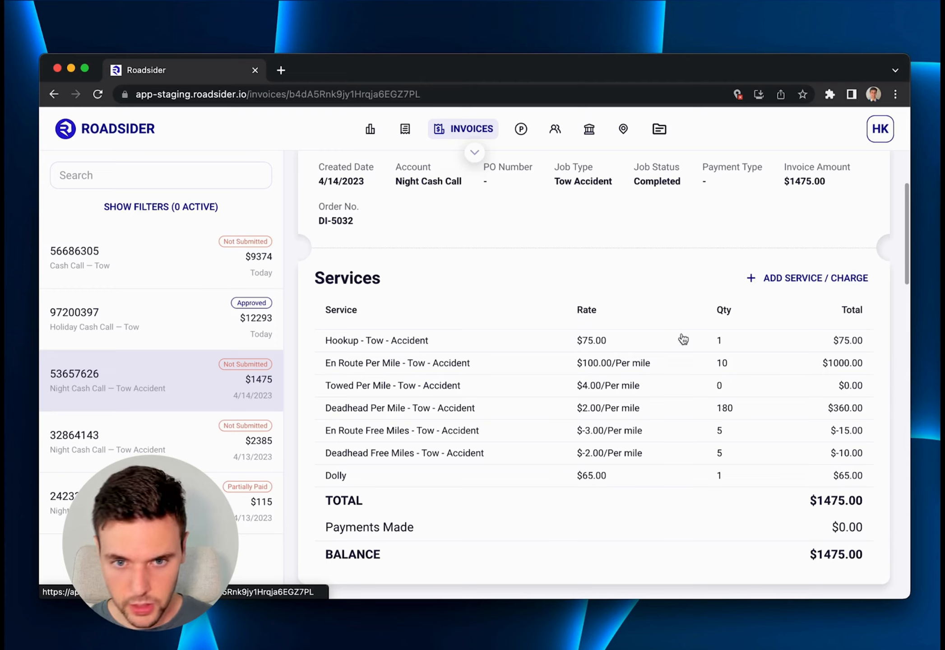
click(600, 345)
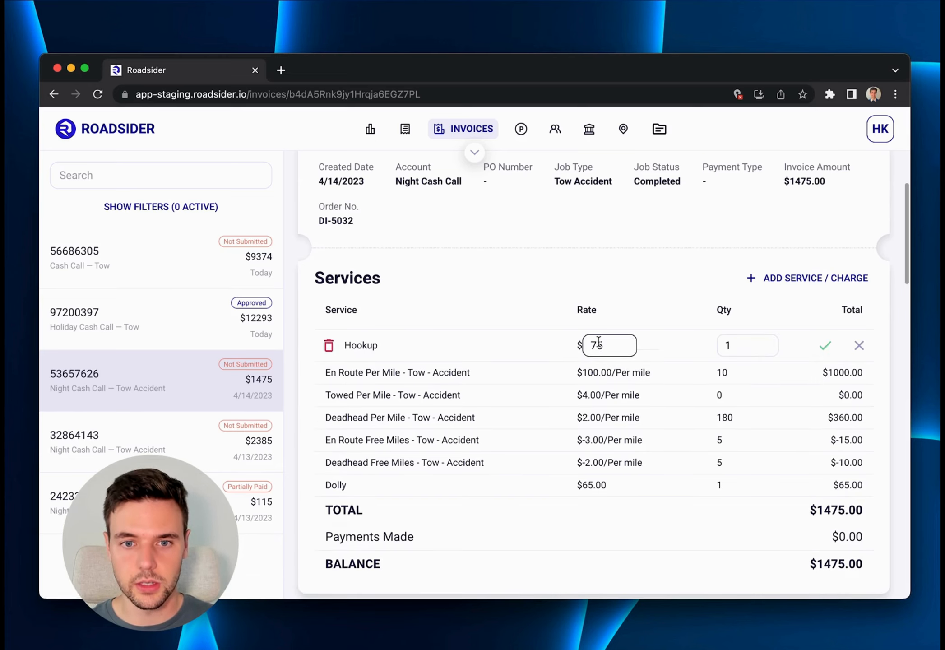
click(598, 346)
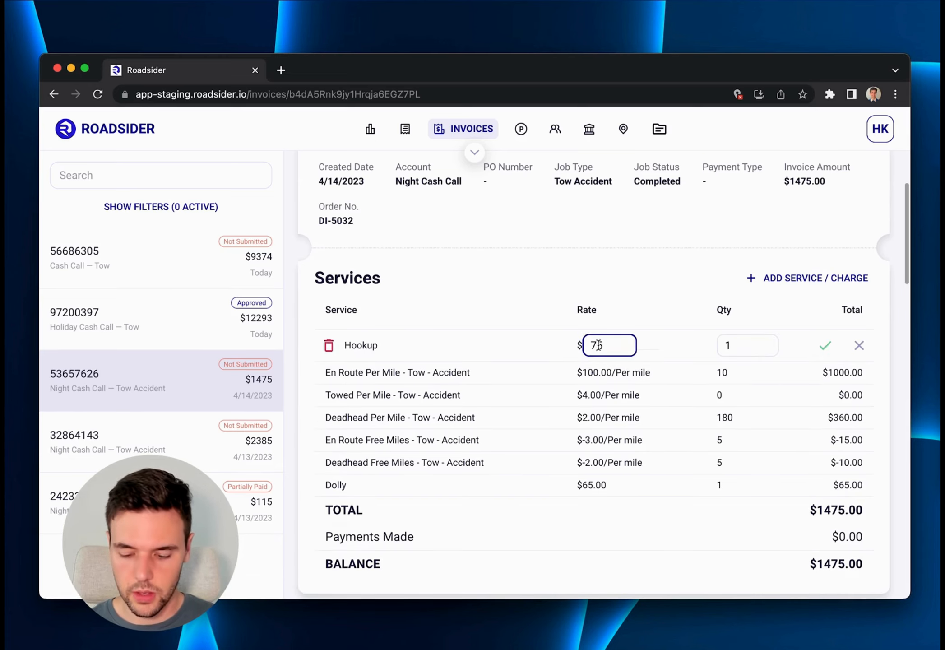
key(BackSpace)
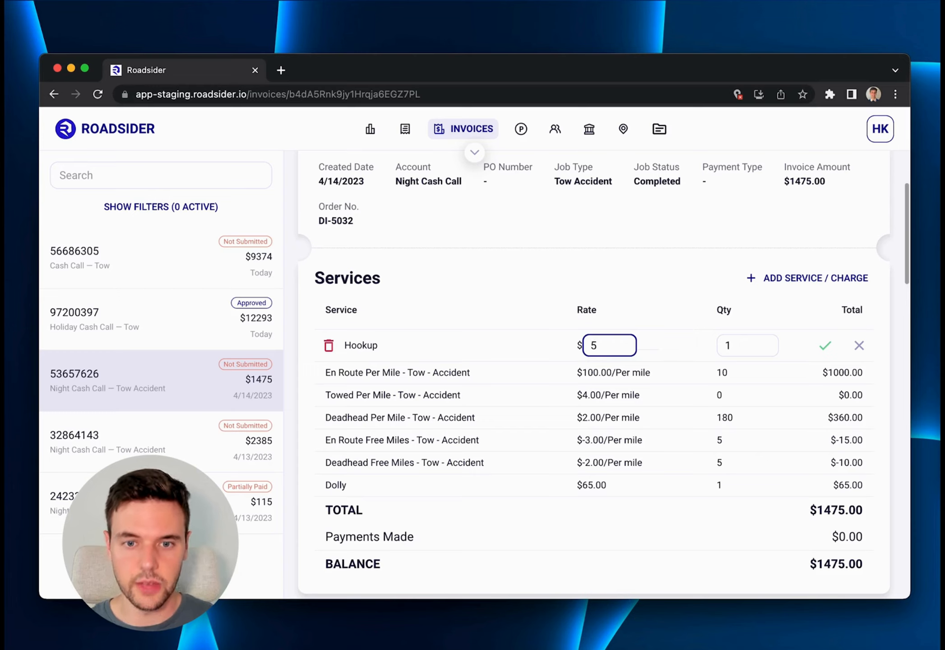
text(8)
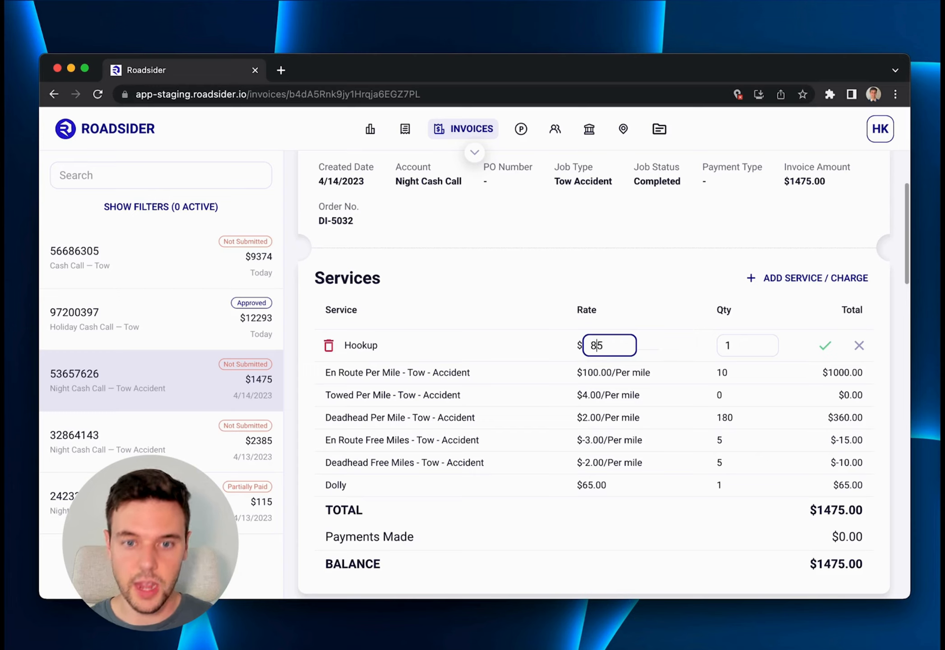
click(824, 347)
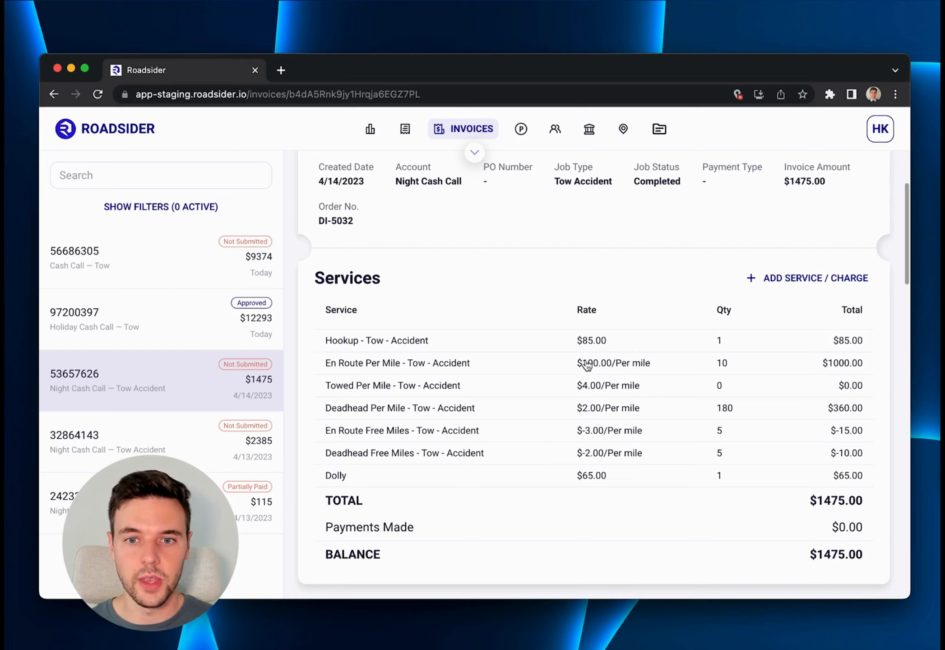
Set the quantity of the invoice's Deadhead Per Mile service to 200.
click(725, 408)
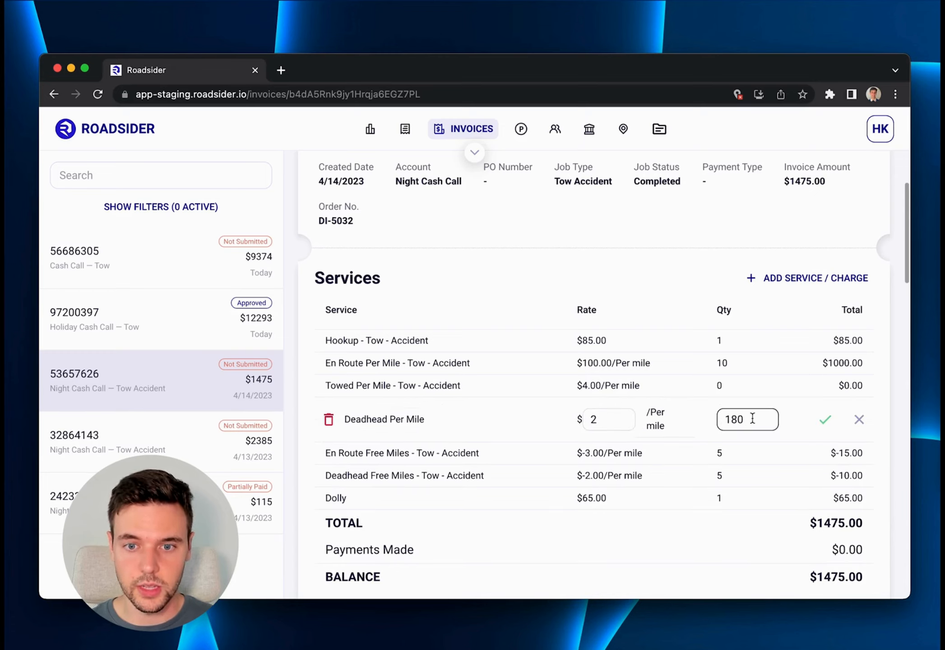
key(BackSpace)
key(BackSpace)
key(BackSpace)
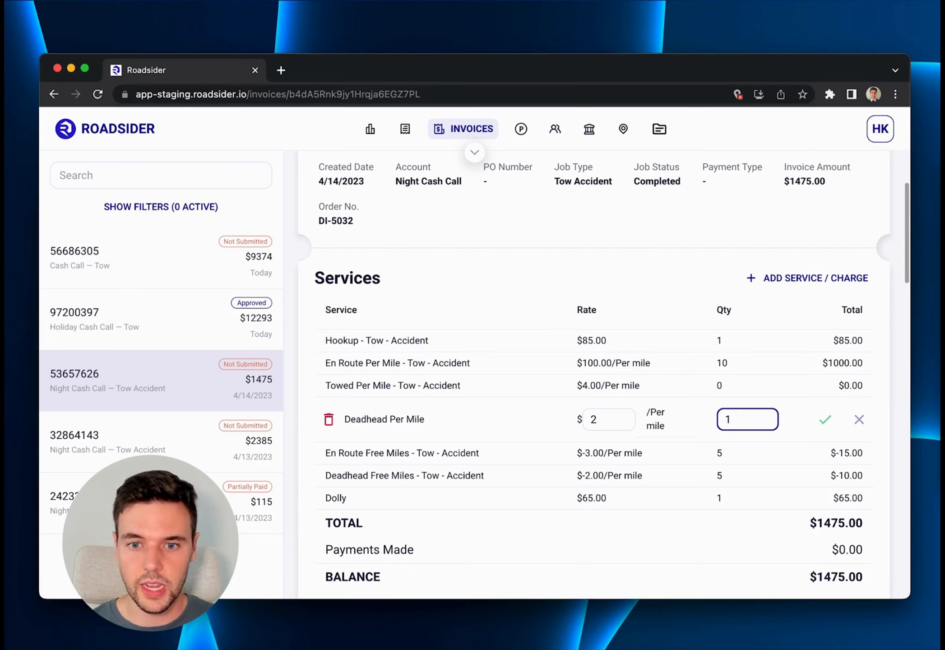
text(200)
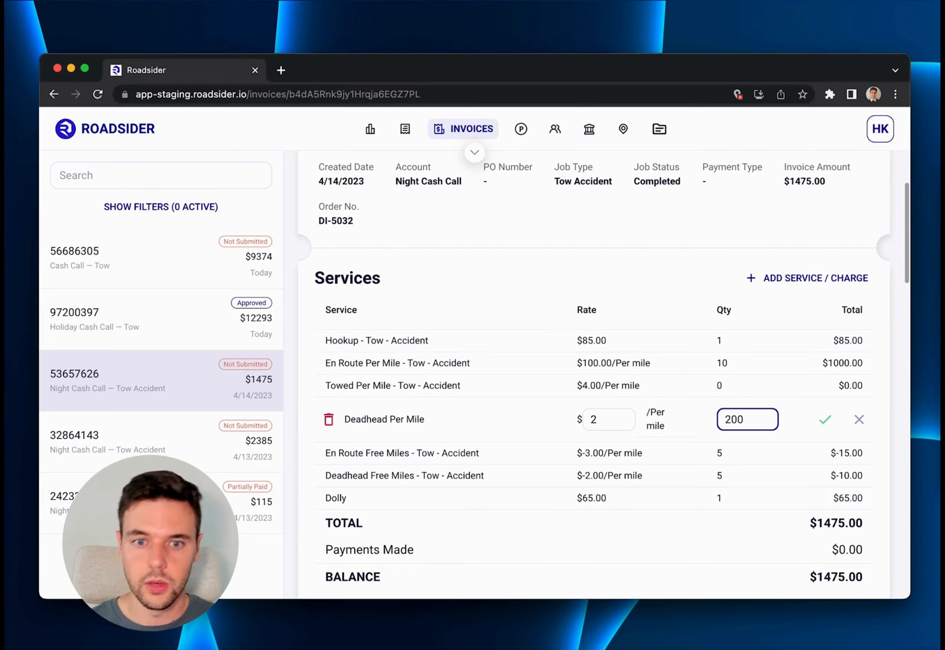
click(826, 420)
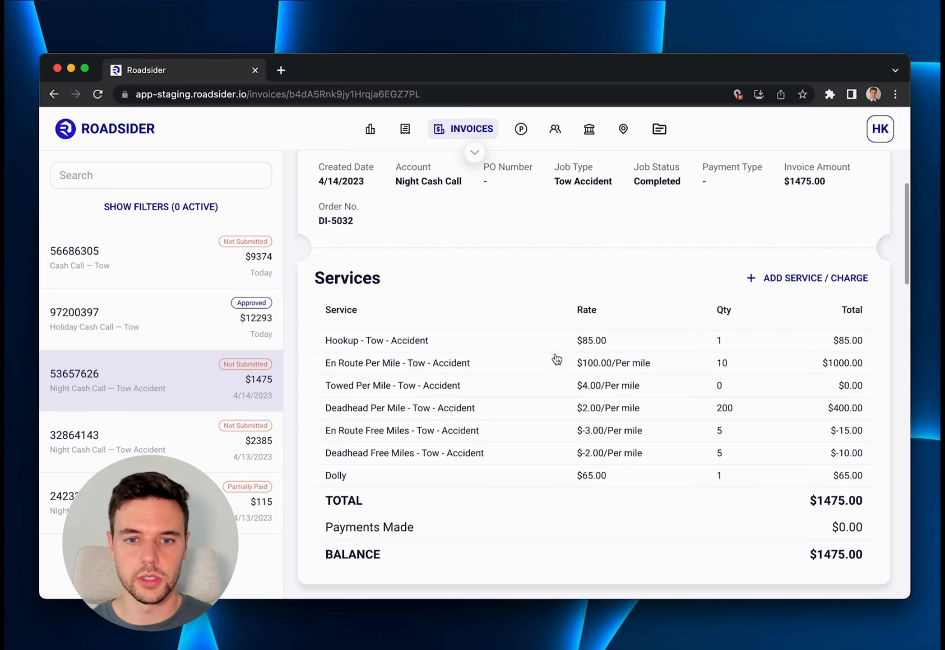
Delete the En Route Free Miles and Dolly services from the invoice.
click(413, 432)
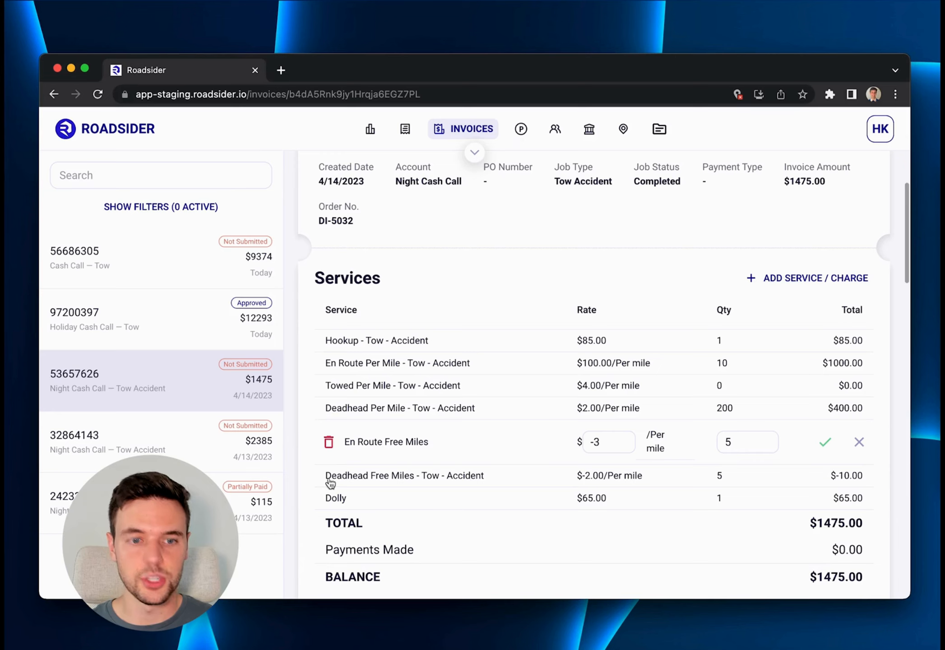
click(329, 443)
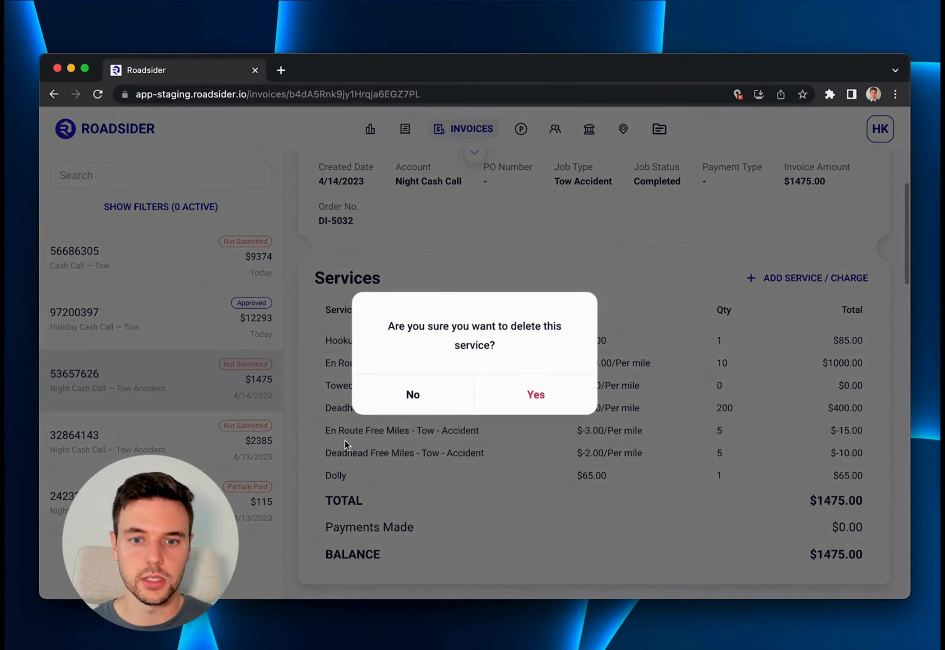
click(535, 394)
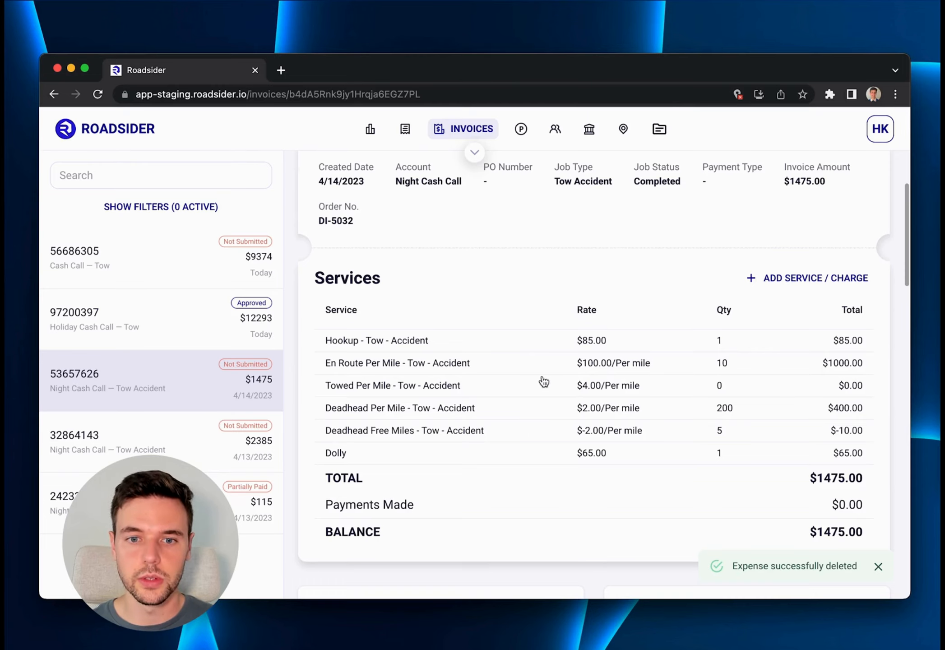
click(438, 455)
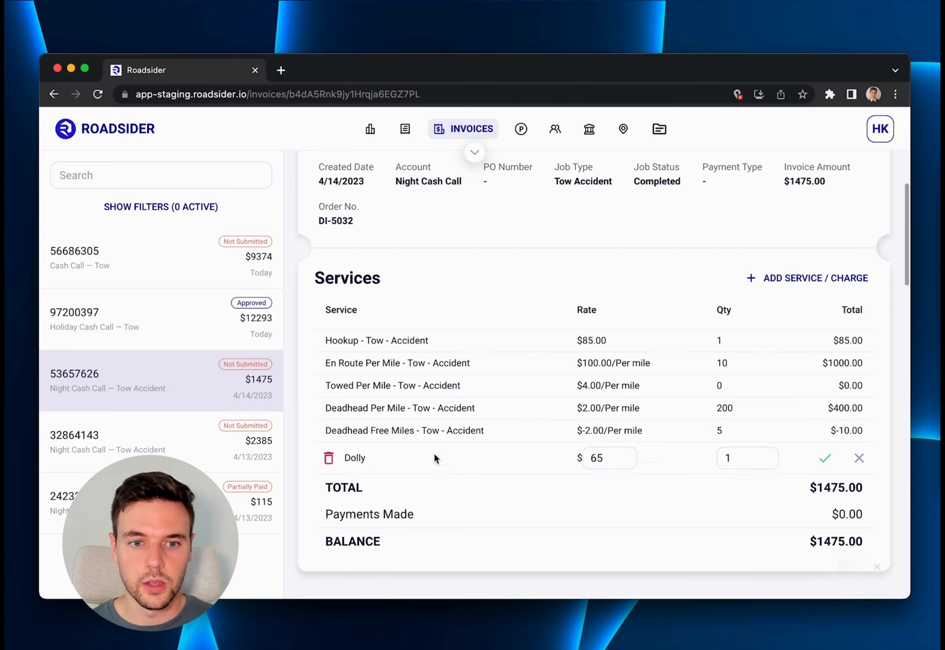
click(329, 459)
click(524, 392)
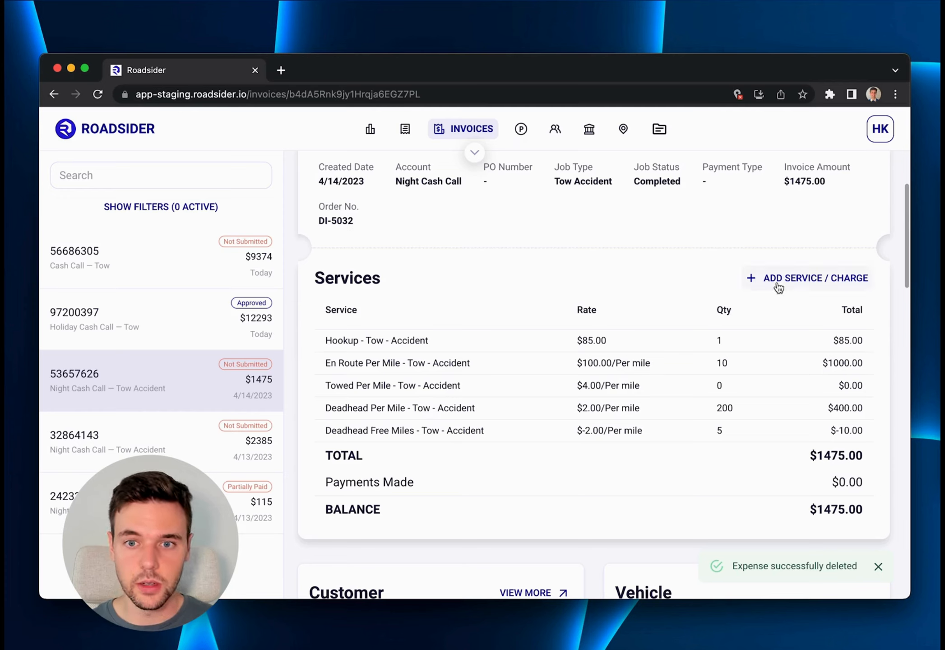
Add a Dolly service to the Night Cash Call invoice with a rate of 65.
click(793, 279)
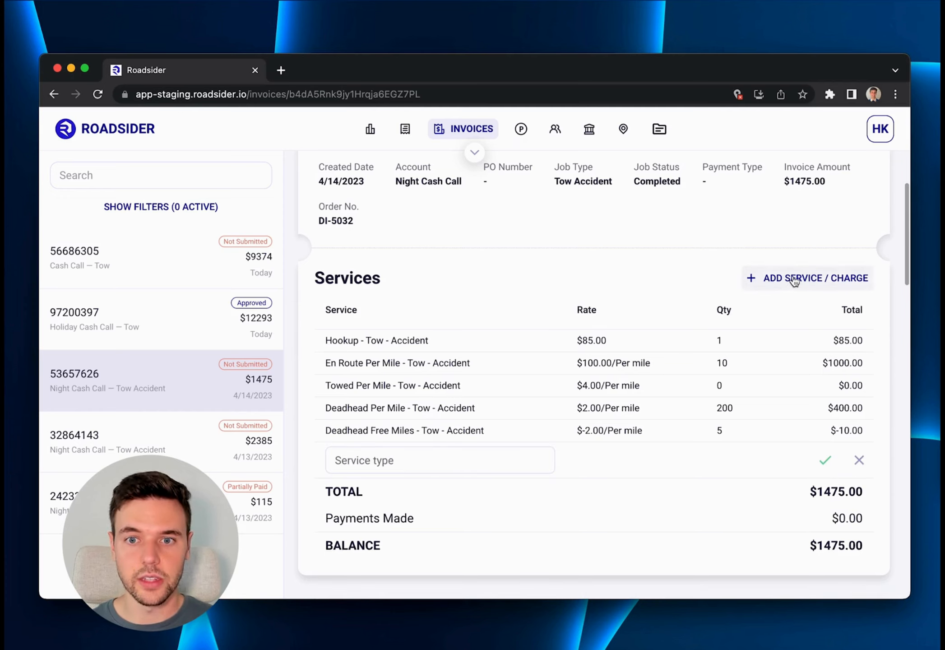
click(386, 457)
text(Dolly)
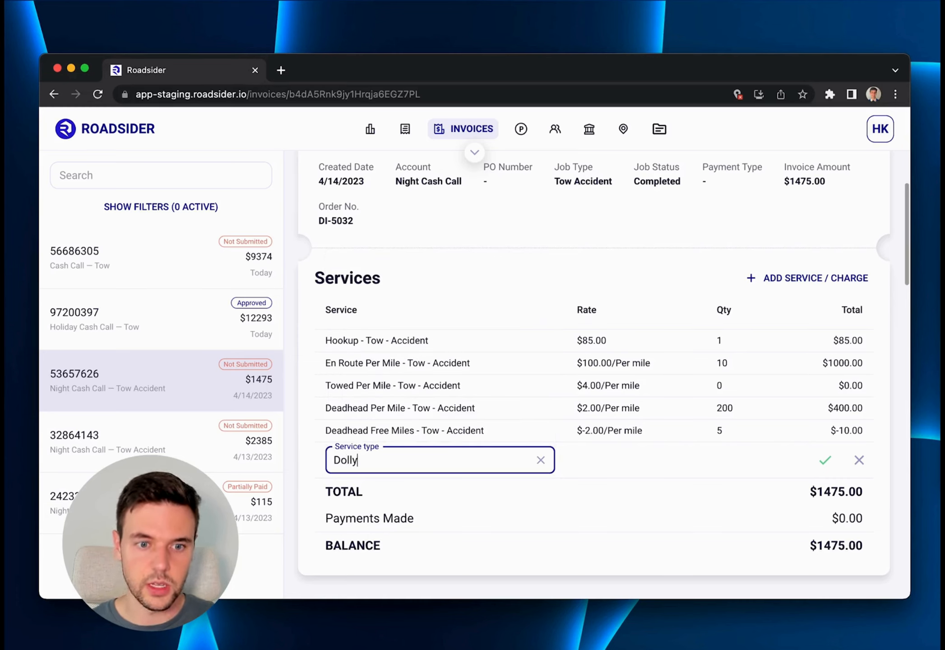
click(368, 496)
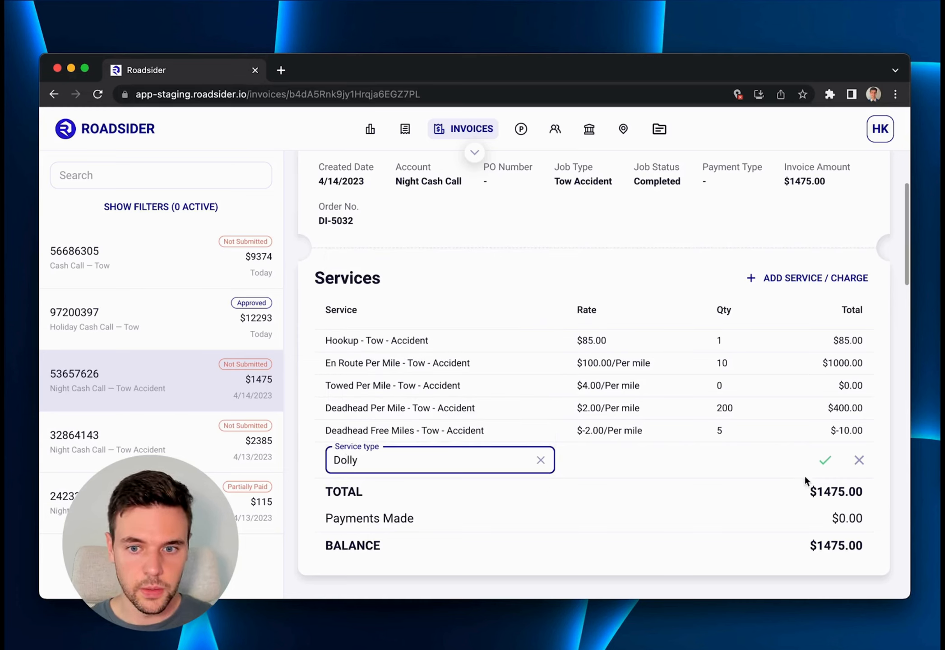
click(825, 460)
click(617, 455)
text(65)
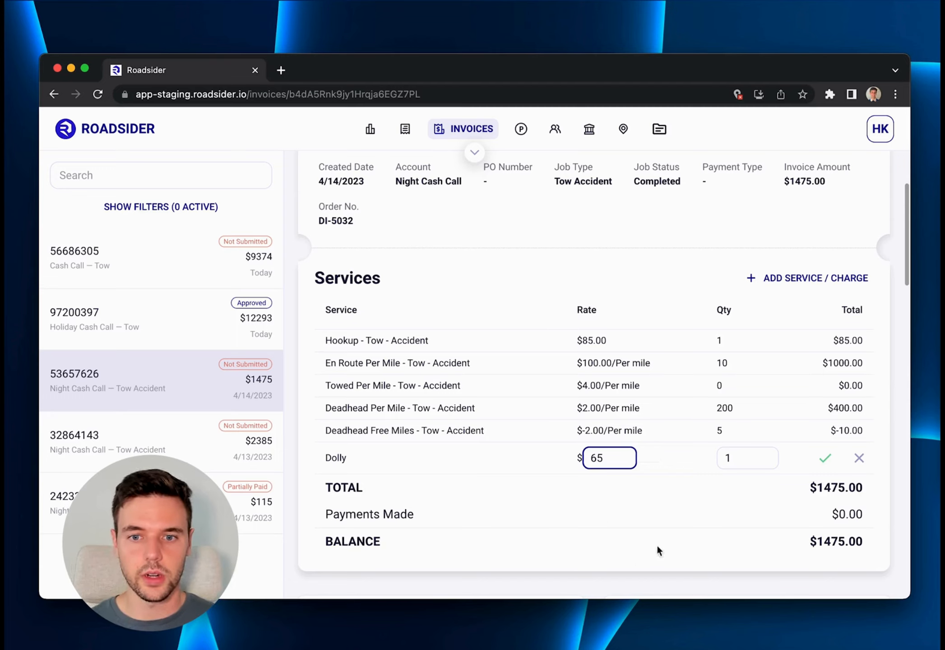
click(826, 459)
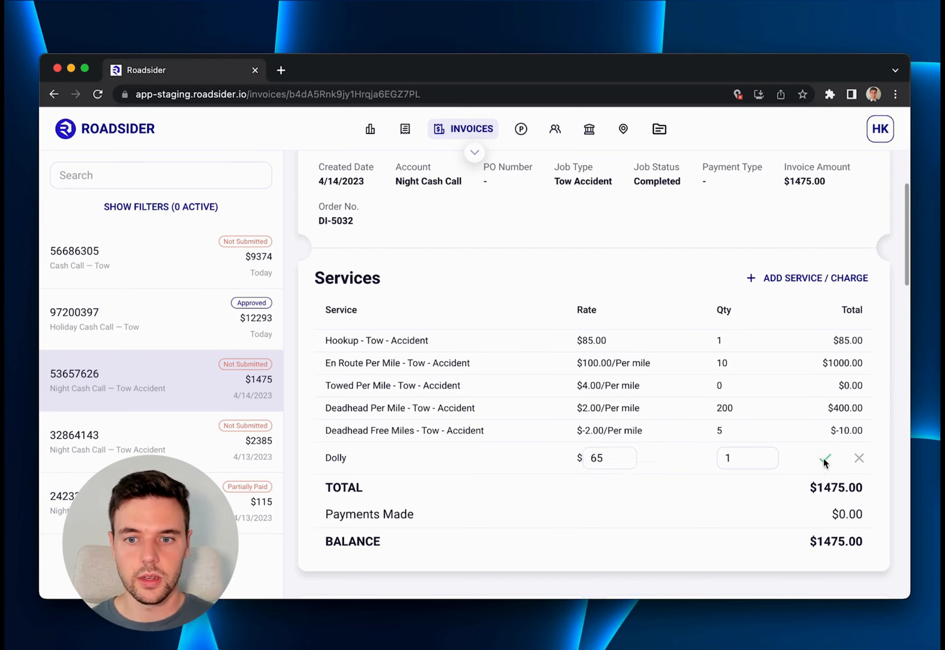
Check the invoice's updated service list and totals, and approve the invoice.
scroll(798, 428, down, 2)
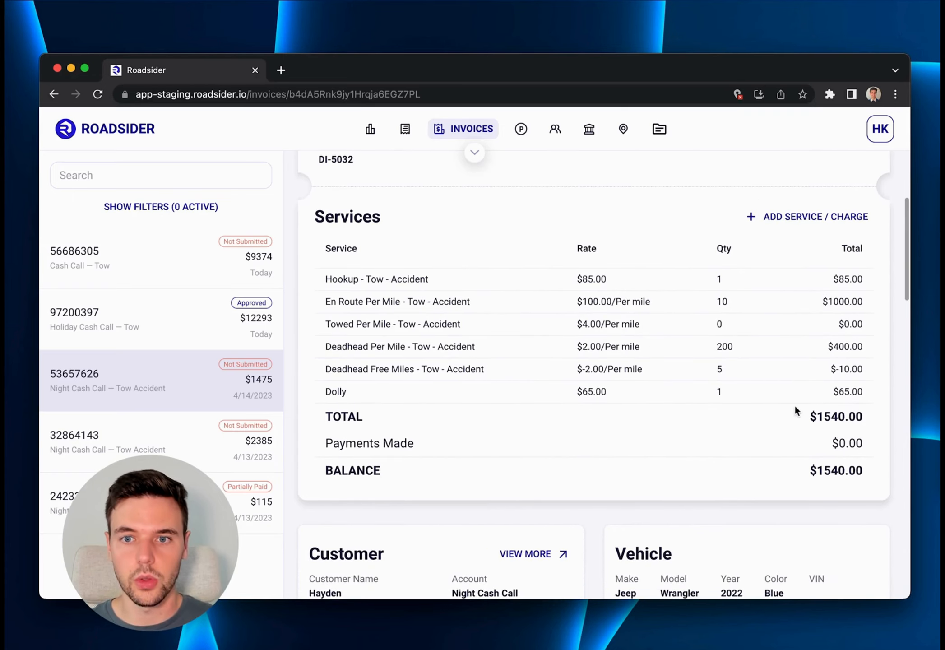
scroll(778, 405, up, 3)
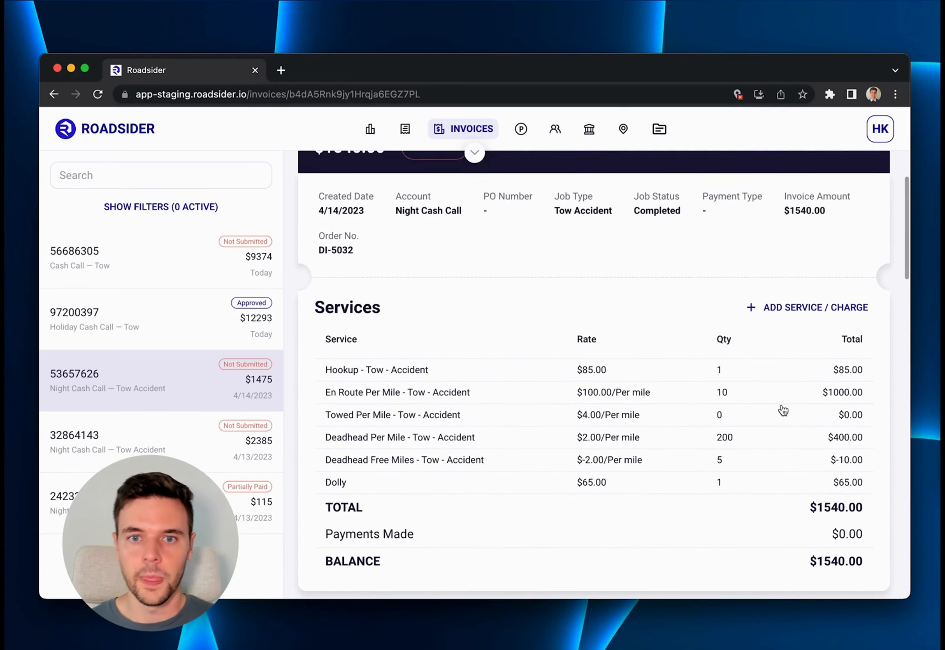
scroll(780, 410, up, 3)
scroll(667, 435, down, 3)
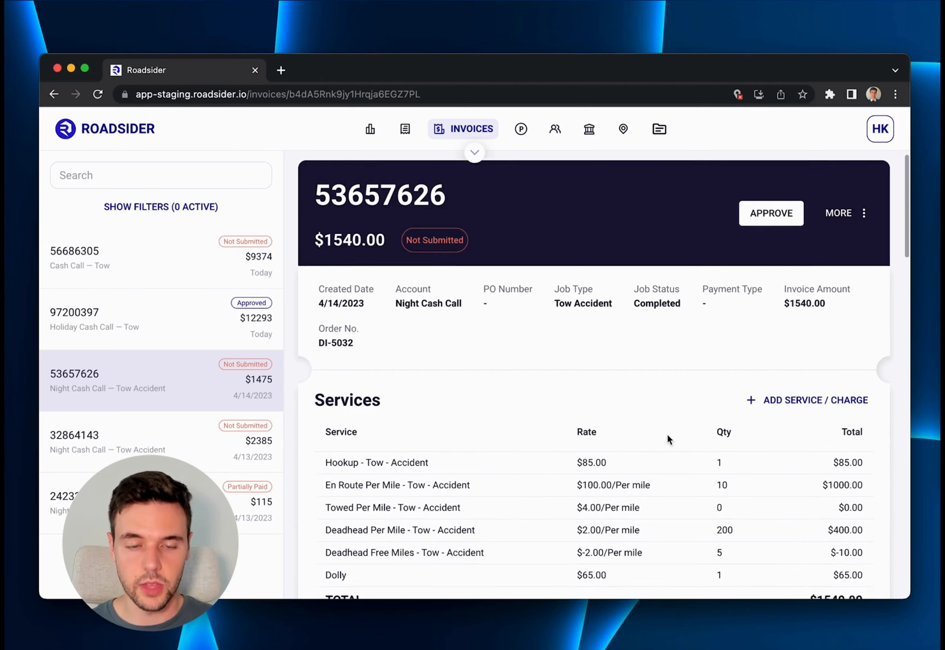
scroll(557, 381, up, 3)
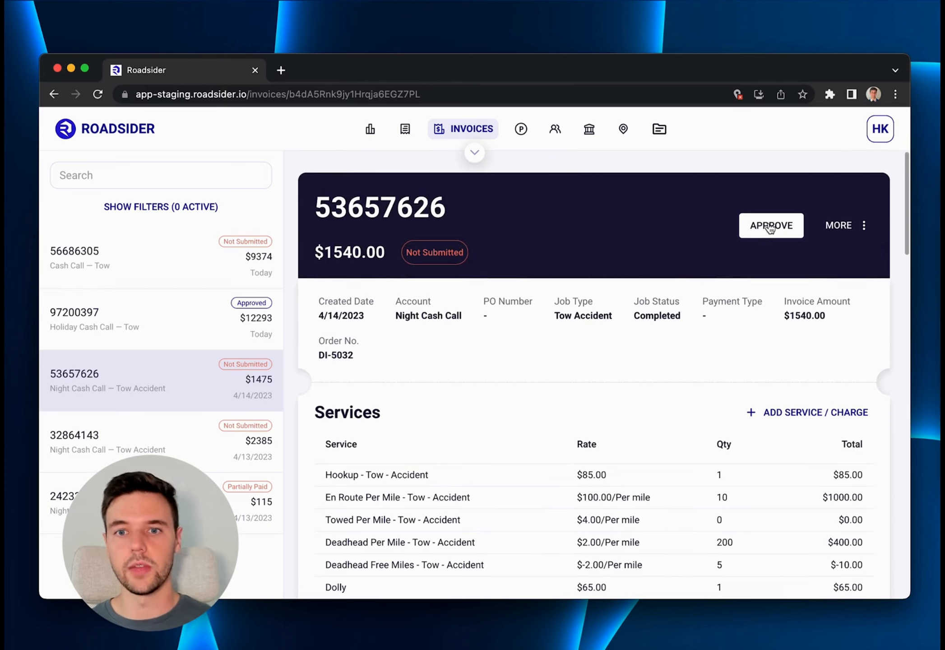
click(768, 229)
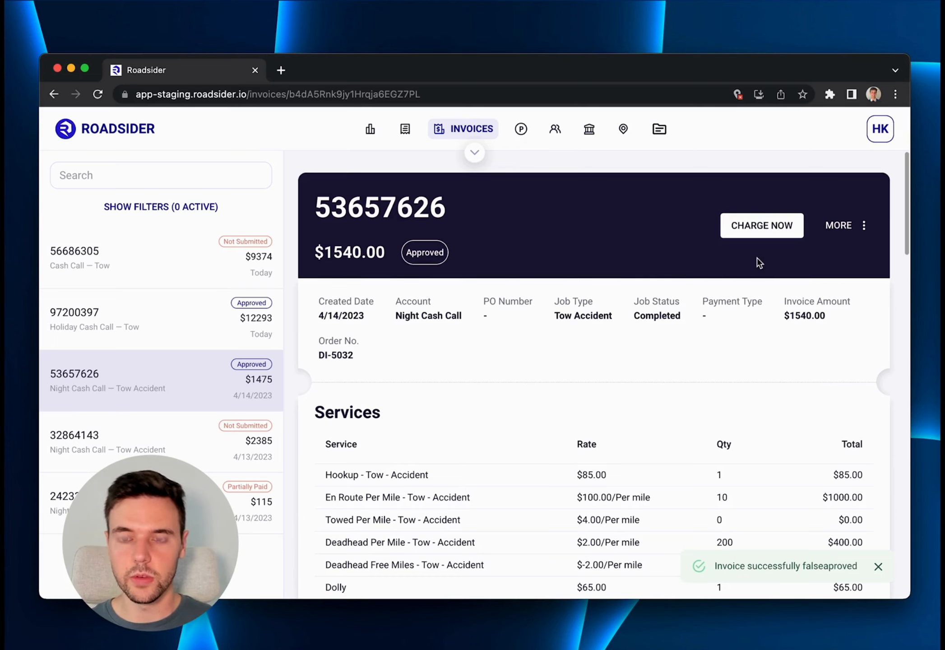
Try to edit the Hookup rate on the approved invoice, and unapprove the invoice.
scroll(596, 361, down, 3)
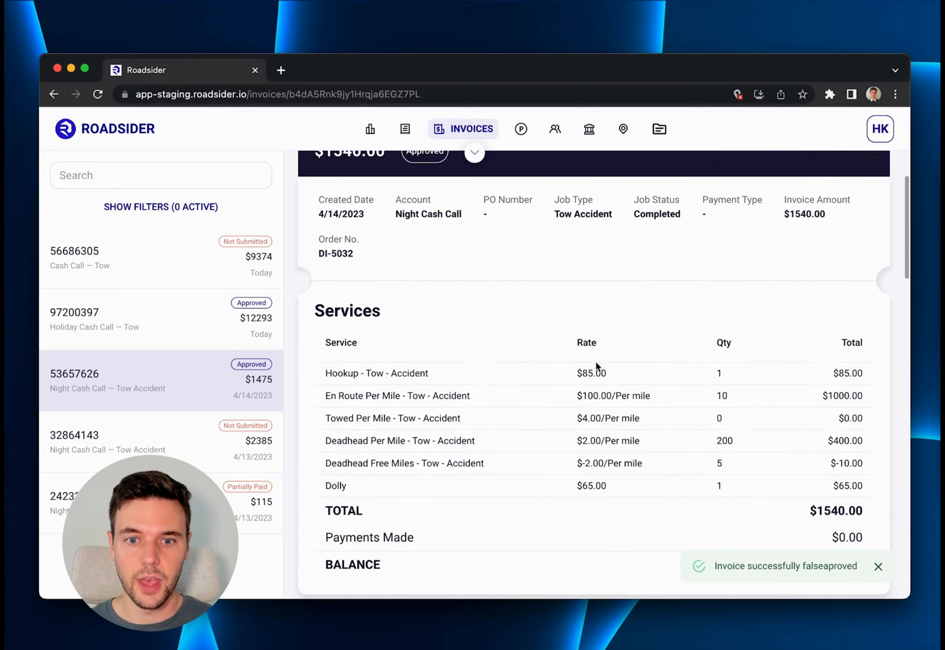
drag(607, 373, 570, 374)
click(570, 374)
scroll(614, 393, up, 3)
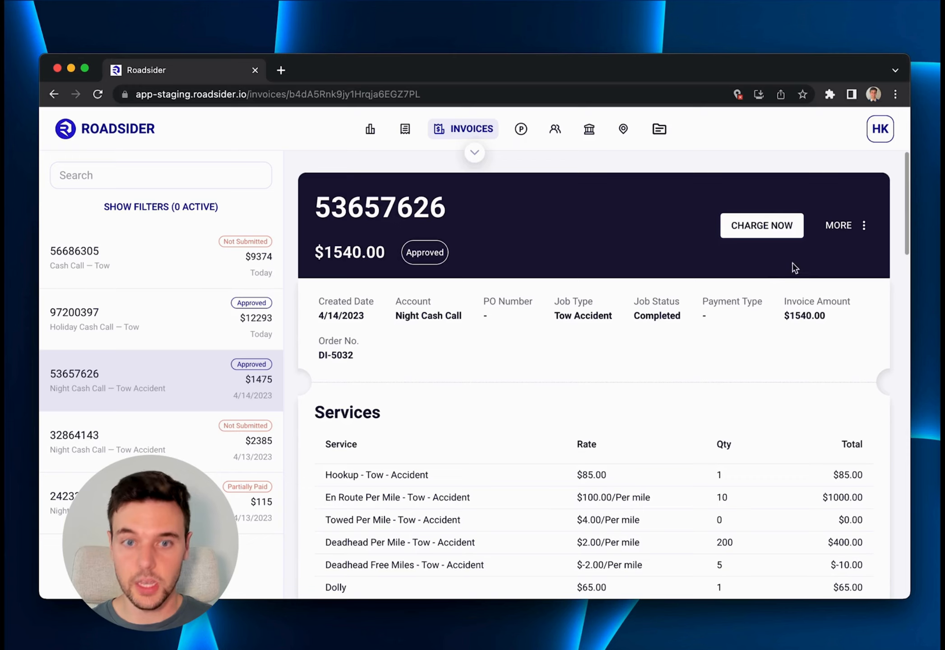
click(864, 225)
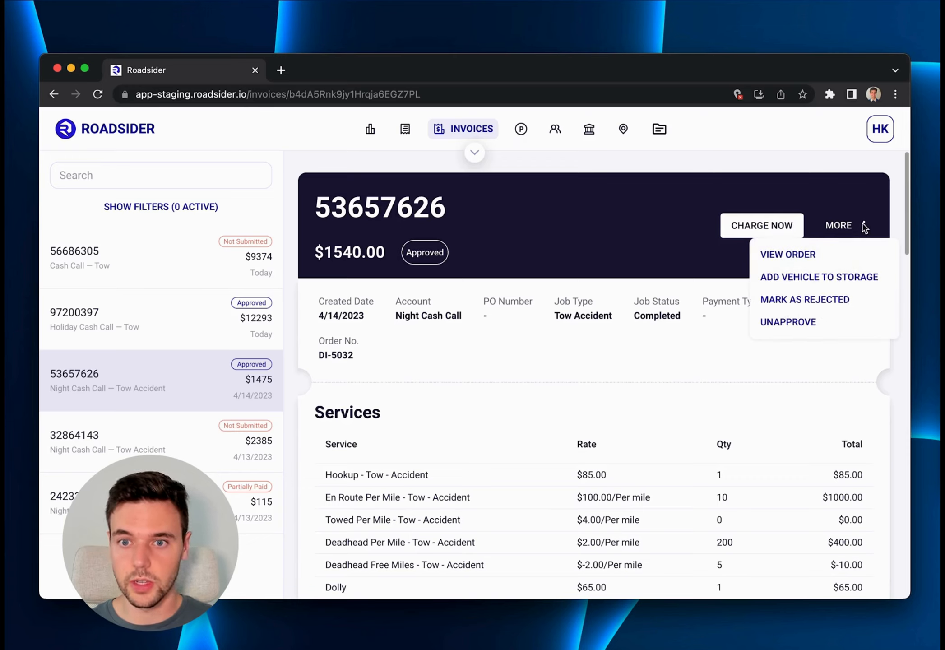
click(777, 324)
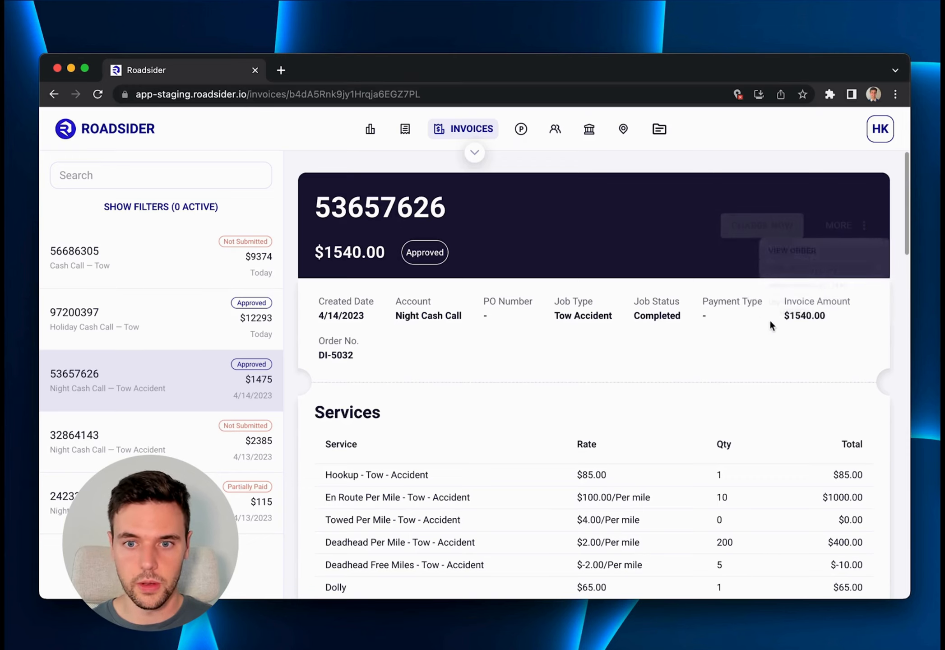
Open the Hookup service for editing, save it with its existing rate, and approve the invoice again.
scroll(713, 306, down, 5)
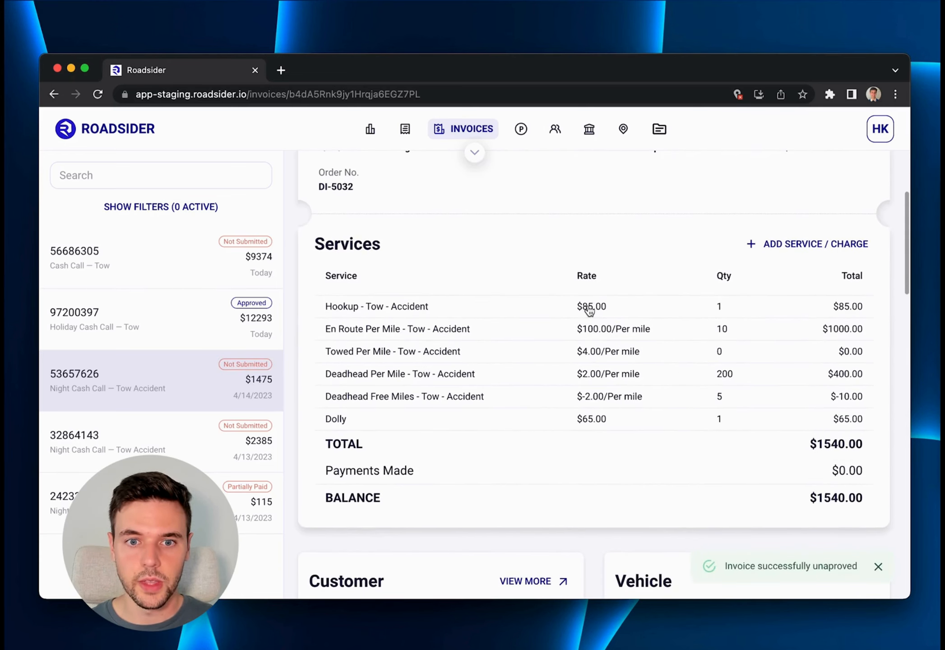
click(589, 310)
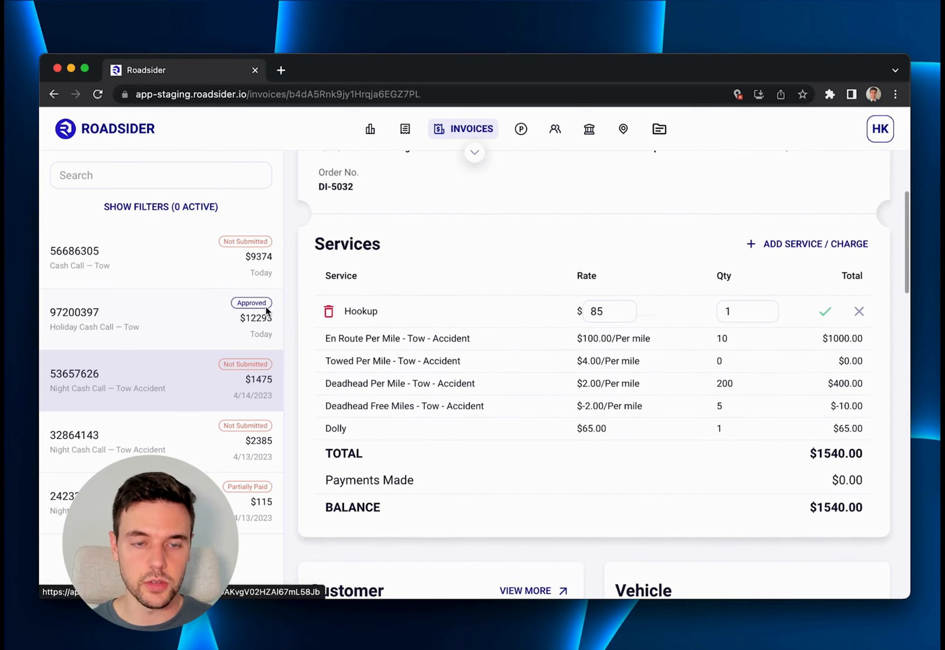
click(829, 318)
scroll(743, 317, up, 5)
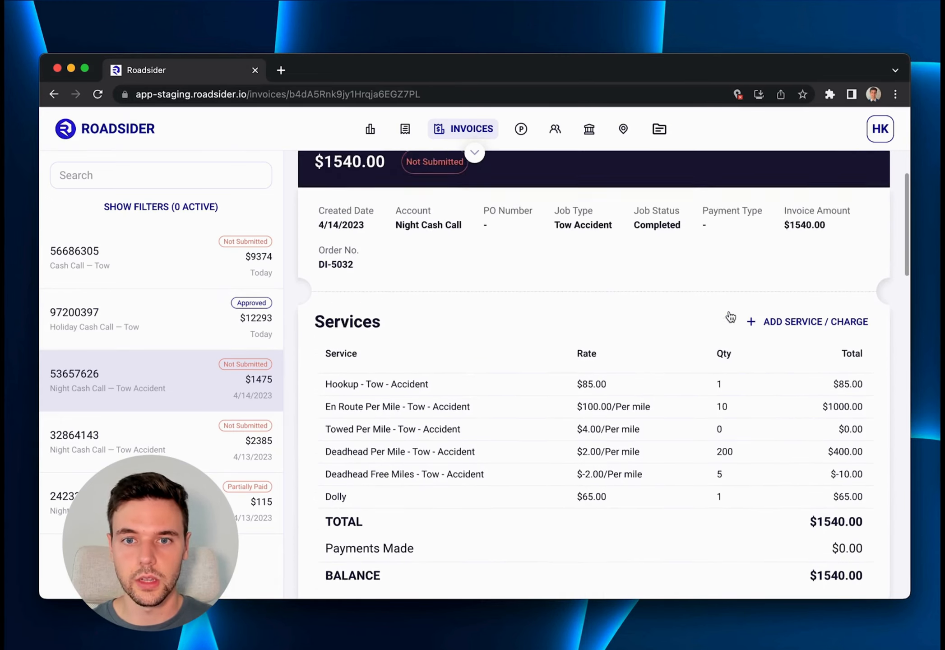
click(770, 228)
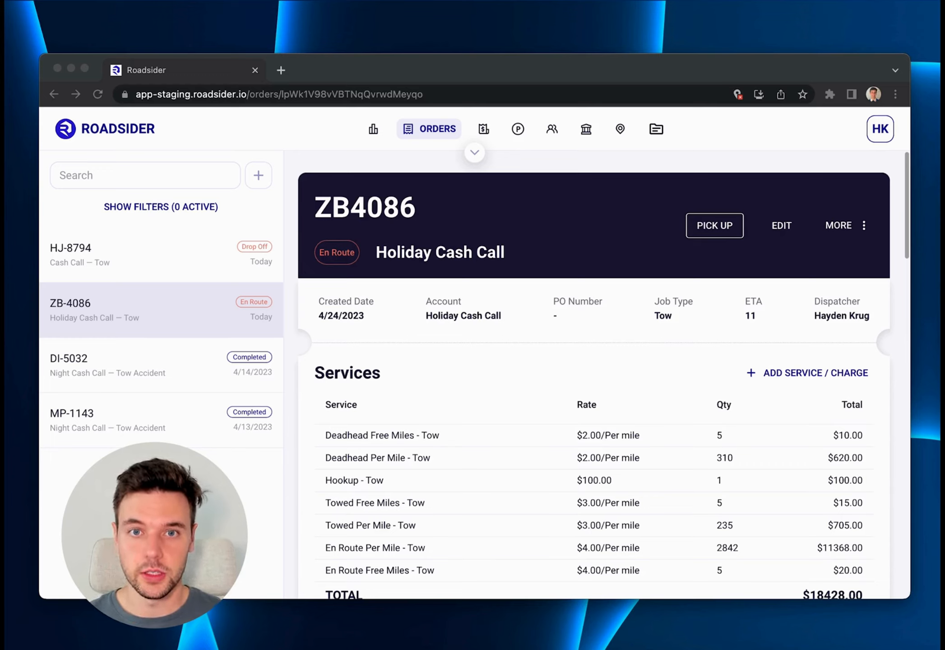
Open the en-route Holiday Cash Call tow order in the Orders section and mark it as picked up.
click(390, 119)
click(416, 131)
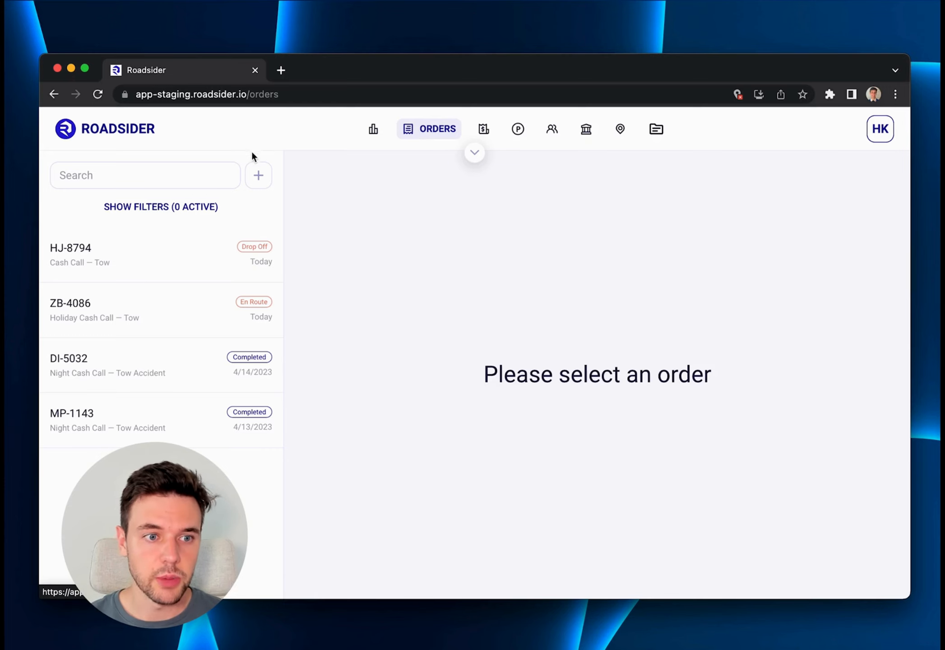
click(173, 312)
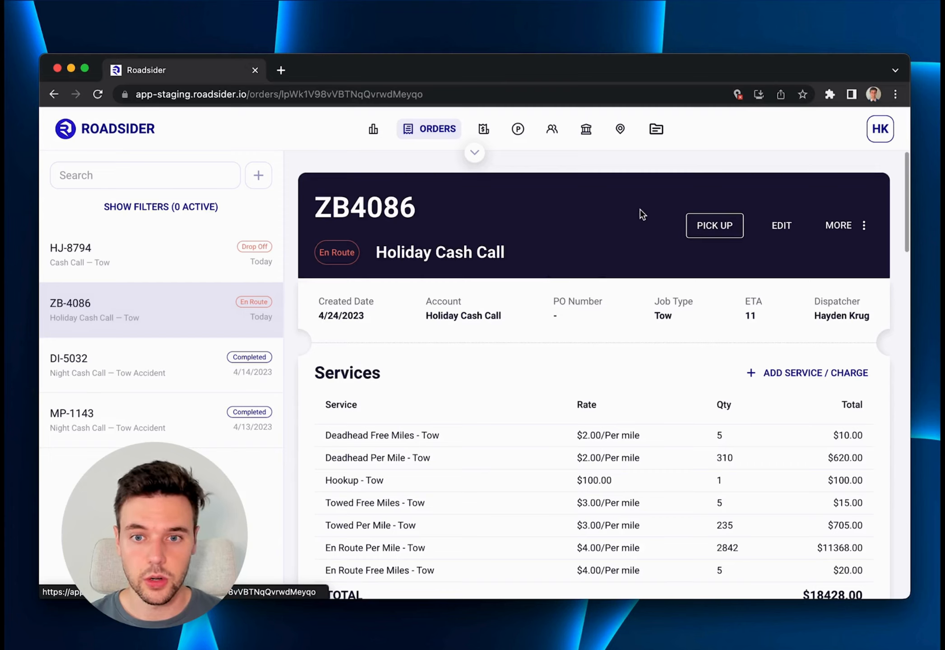
click(715, 225)
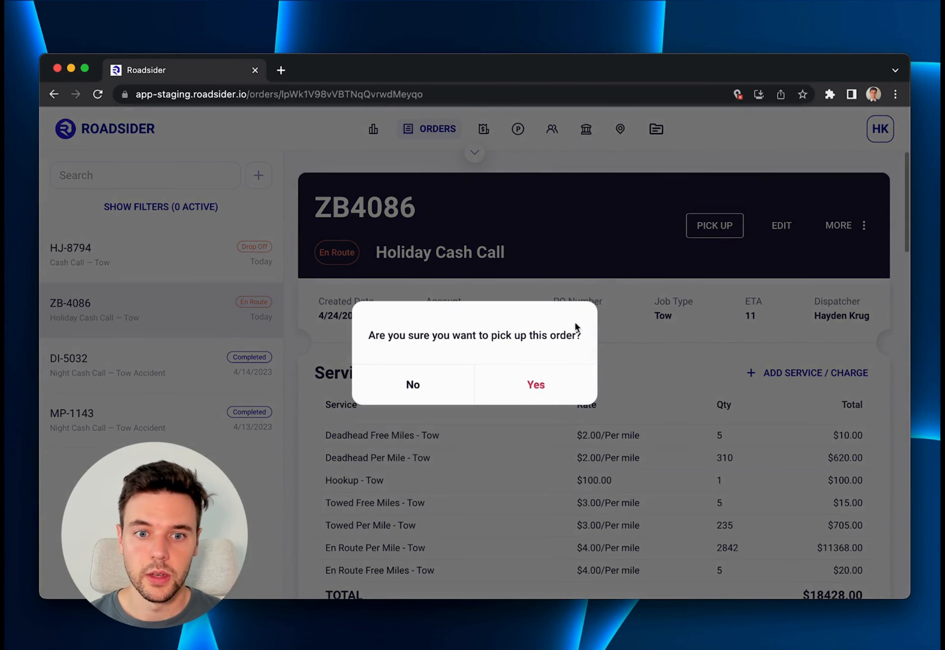
click(535, 387)
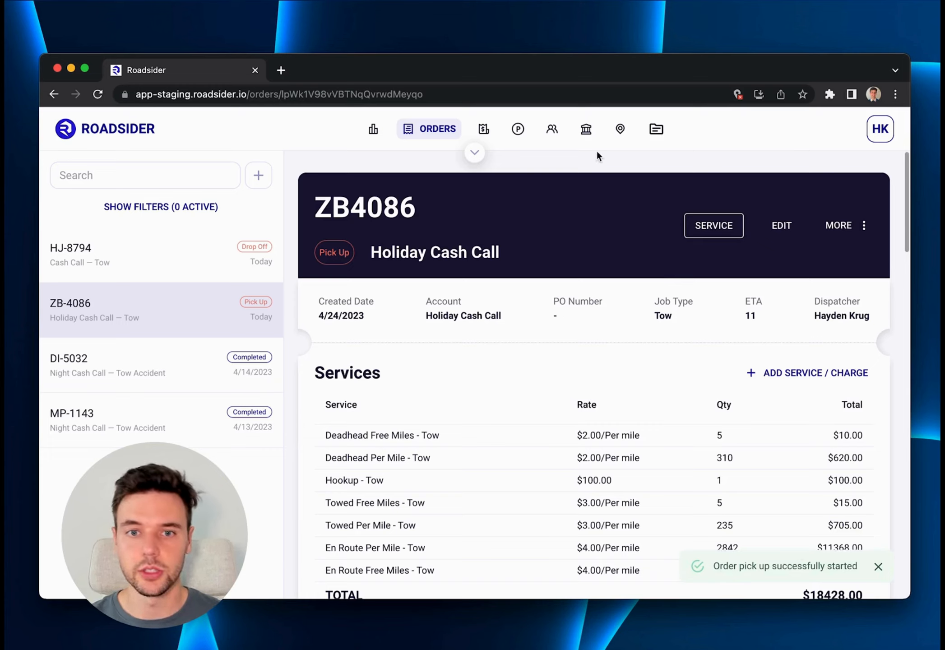
Start servicing the Holiday Cash Call order and advance it to drop off.
click(712, 226)
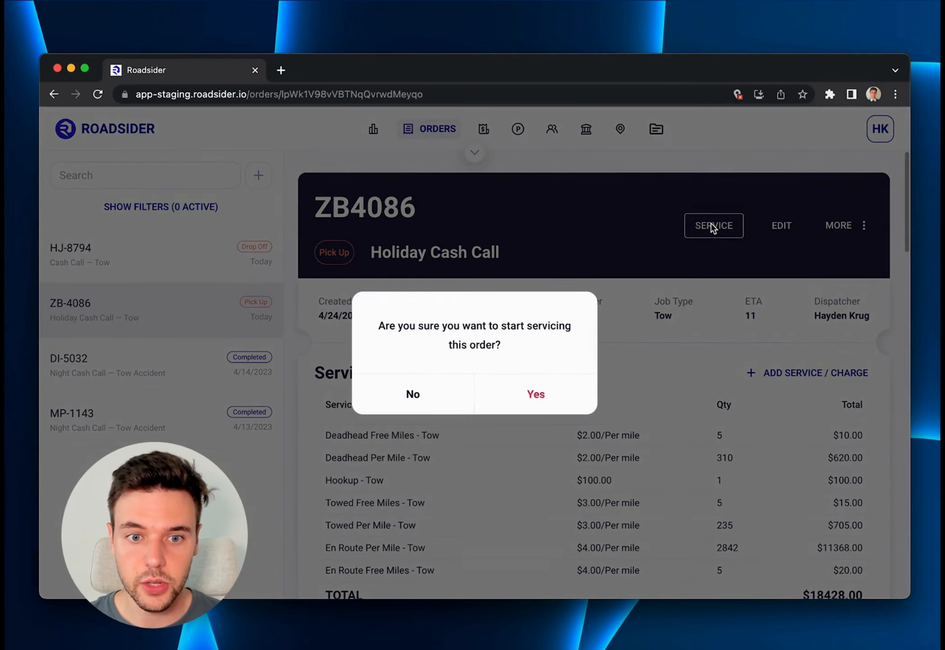
click(535, 398)
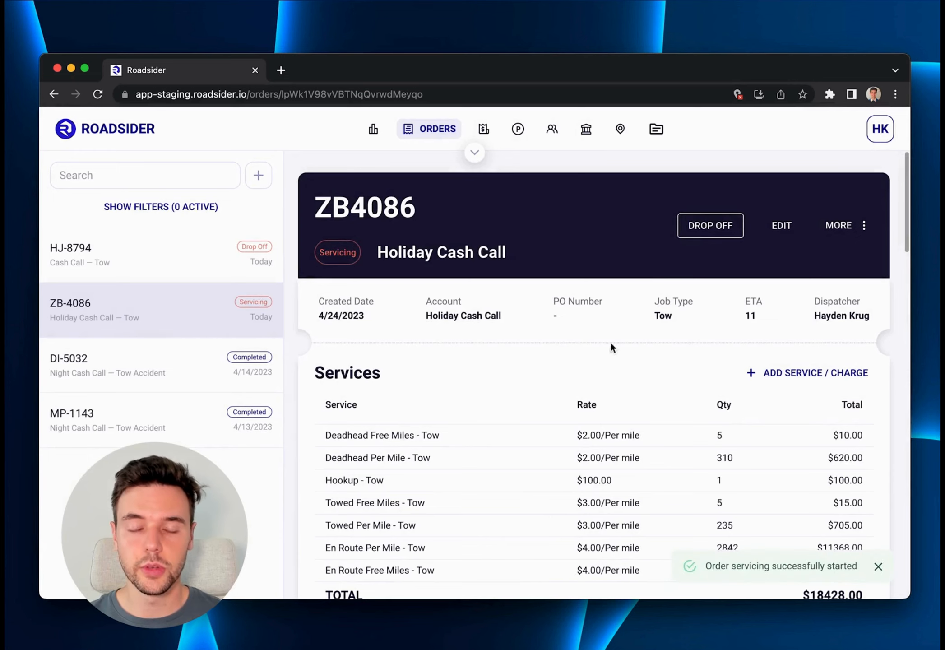
click(703, 229)
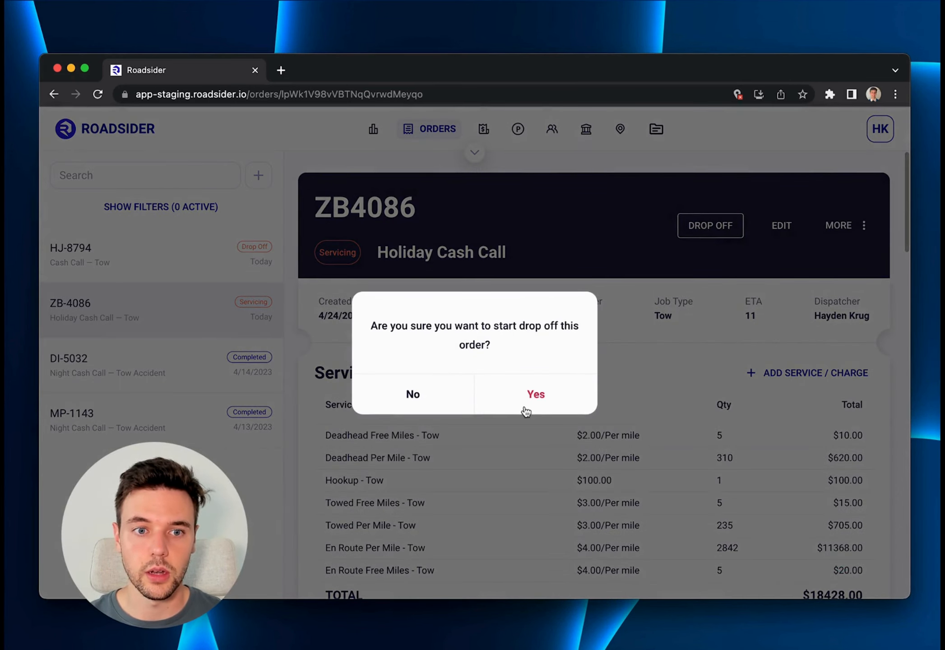
click(535, 396)
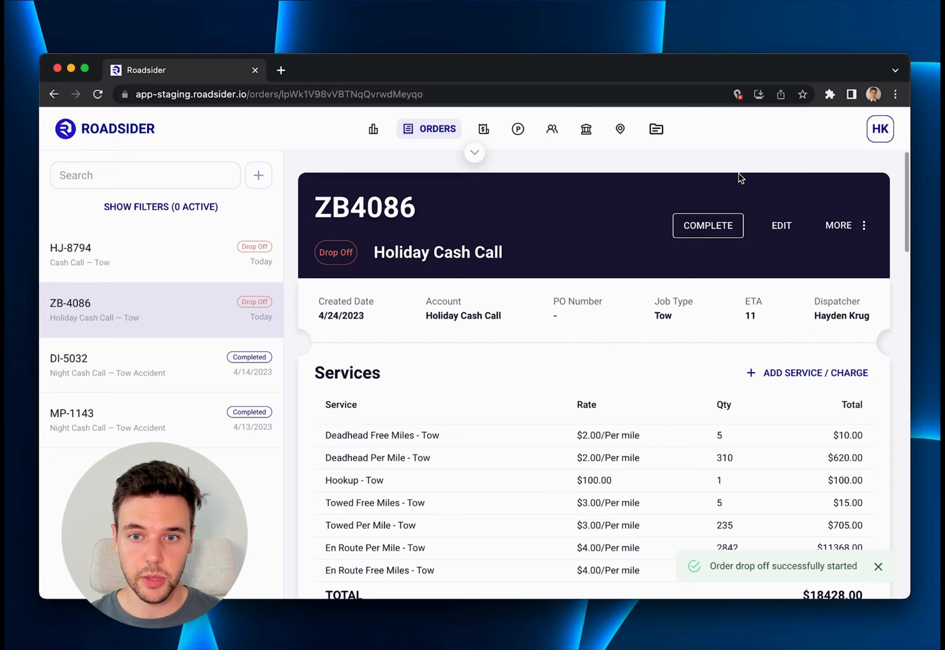
Open the Holiday Cash Call order for editing, review its vehicle, service, customer, location and notes details, and try to save it before closing the form.
click(782, 227)
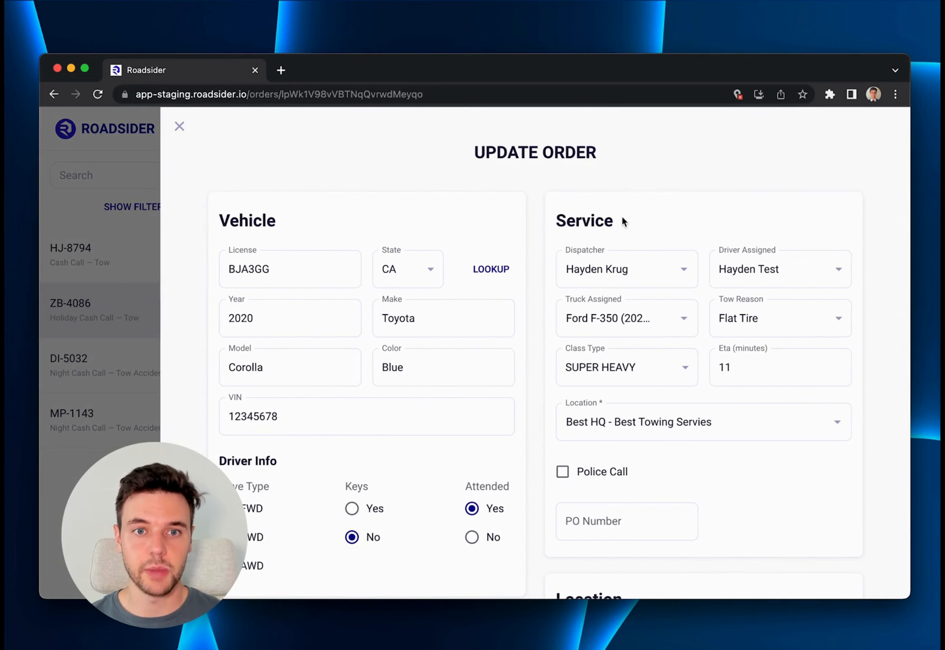
scroll(605, 211, down, 3)
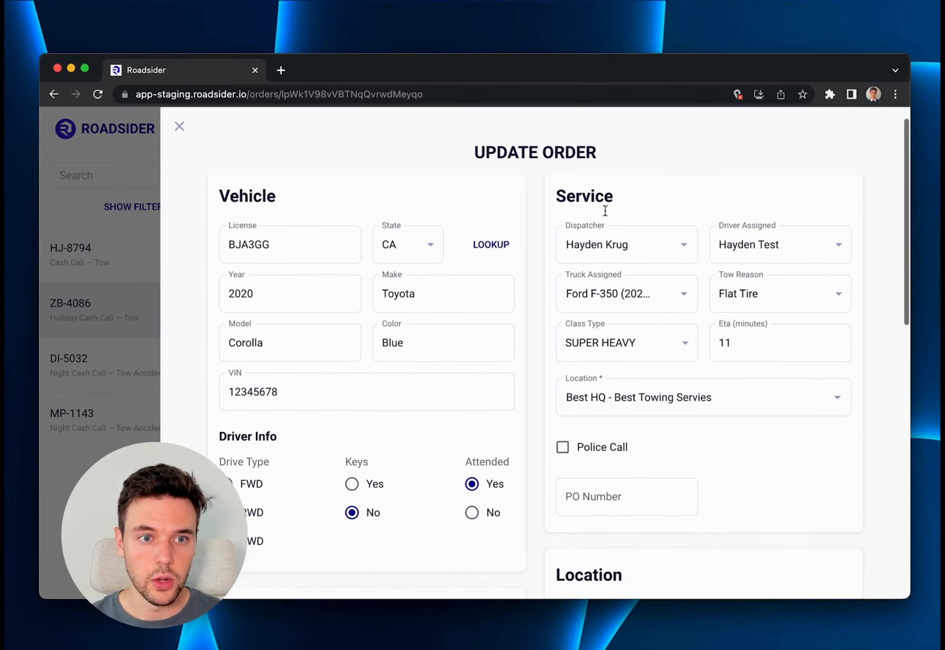
scroll(592, 207, up, 2)
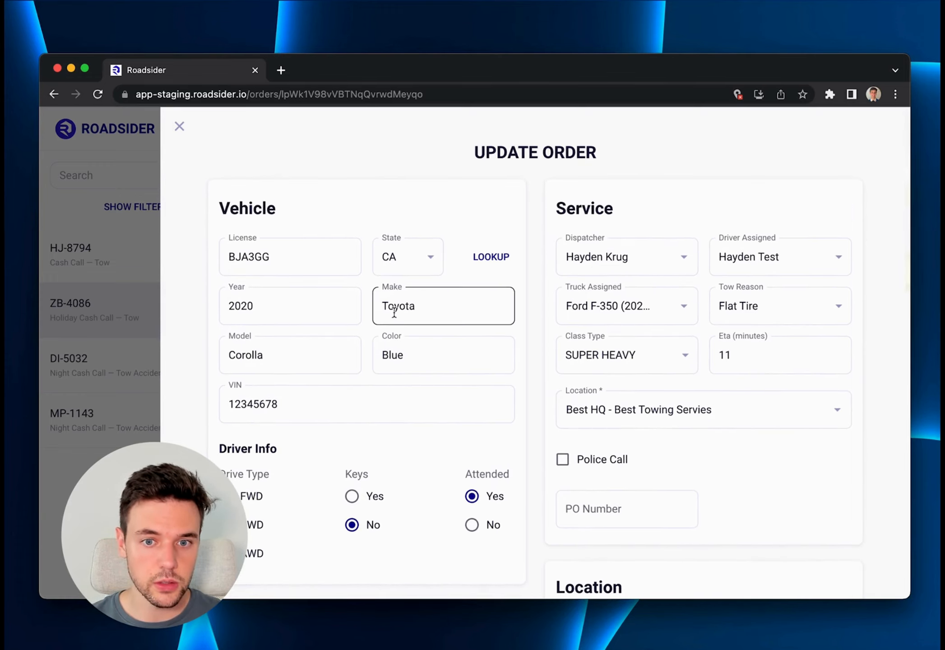
scroll(395, 316, down, 3)
scroll(494, 296, down, 6)
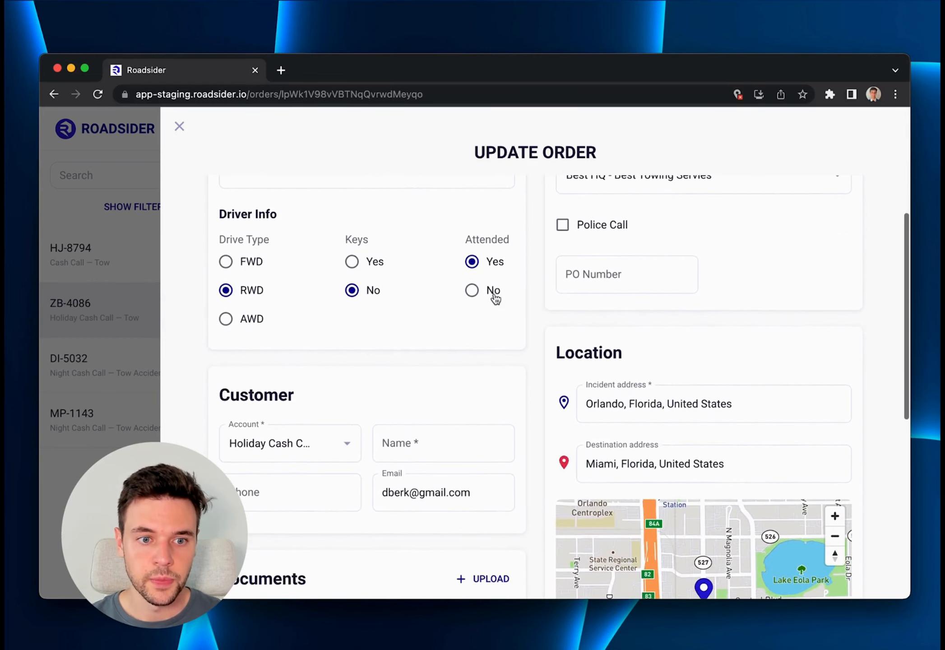
scroll(496, 276, down, 1)
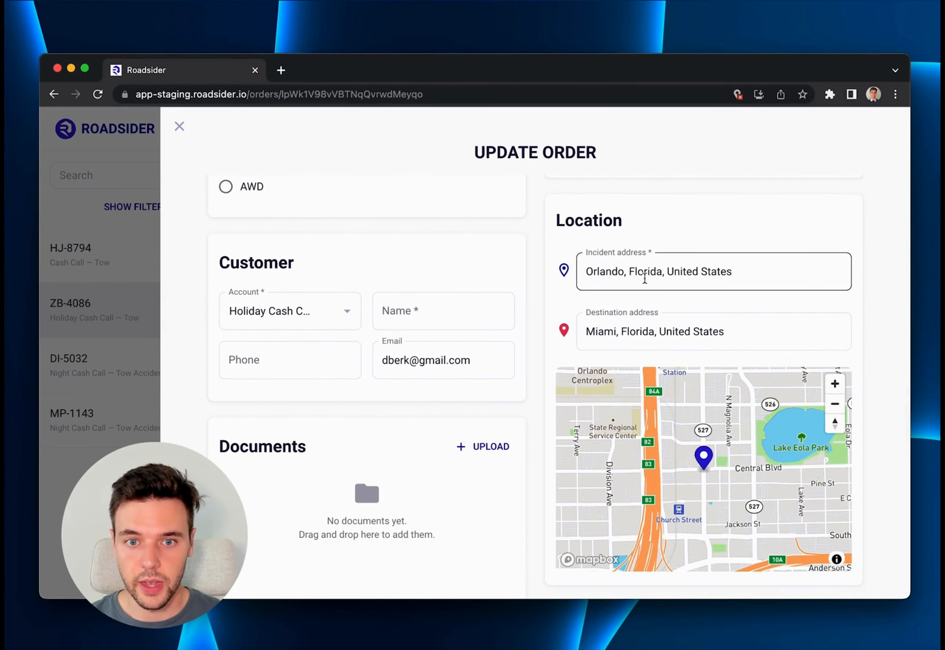
scroll(617, 270, down, 3)
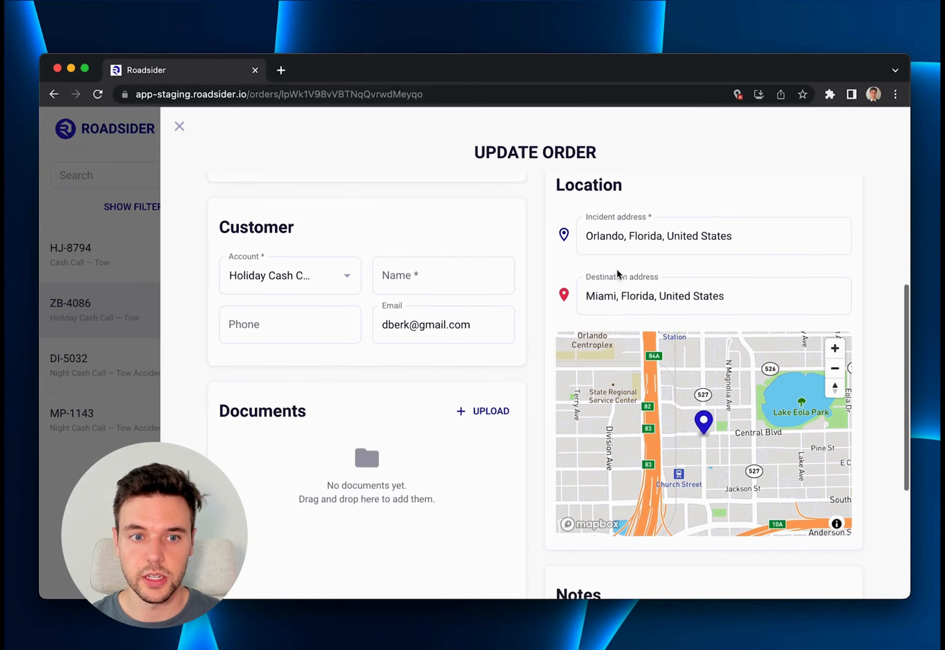
scroll(617, 269, down, 5)
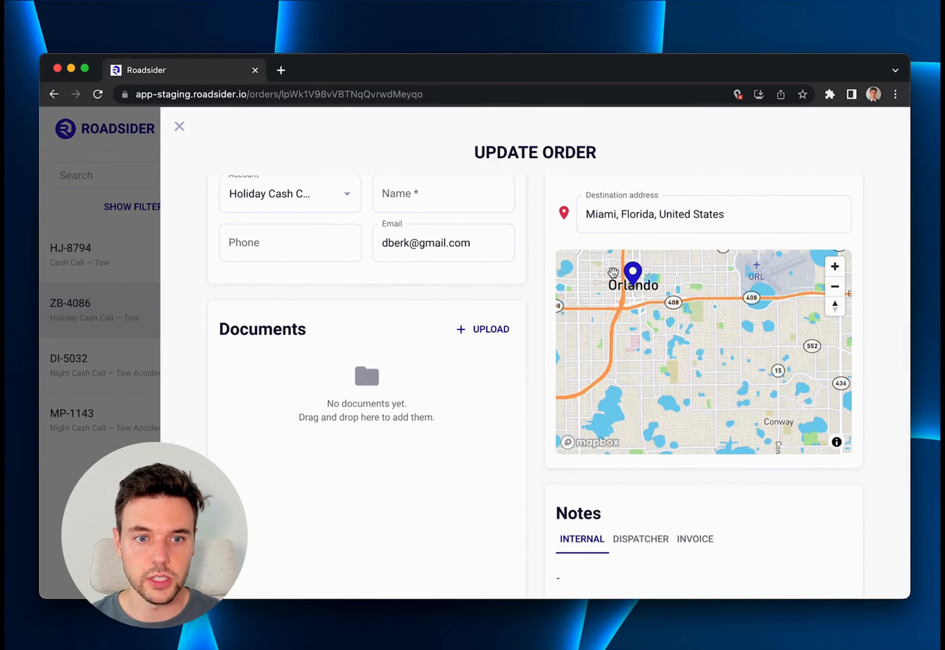
scroll(520, 314, down, 2)
scroll(520, 313, down, 3)
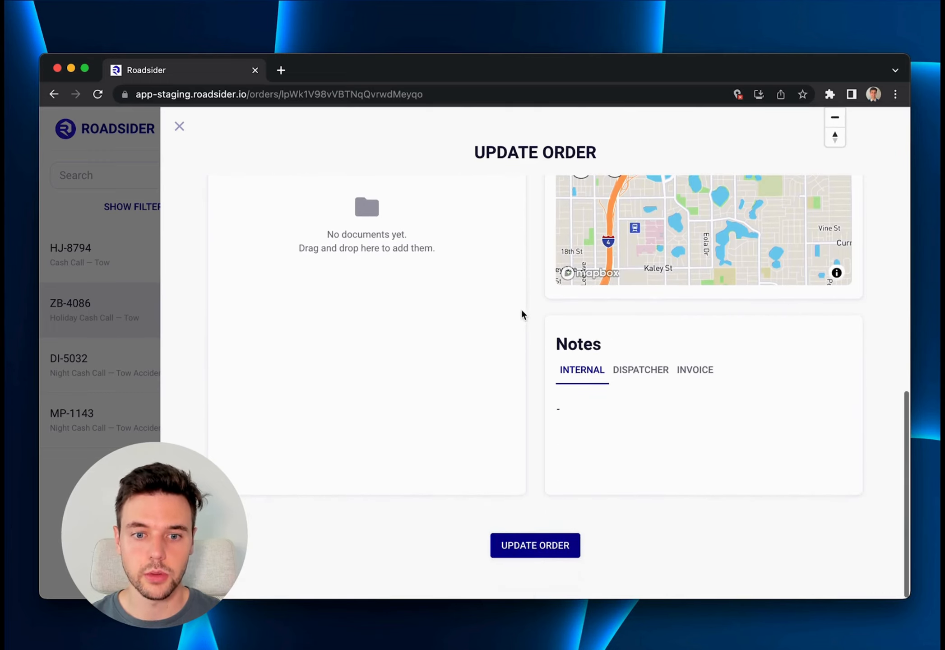
click(534, 545)
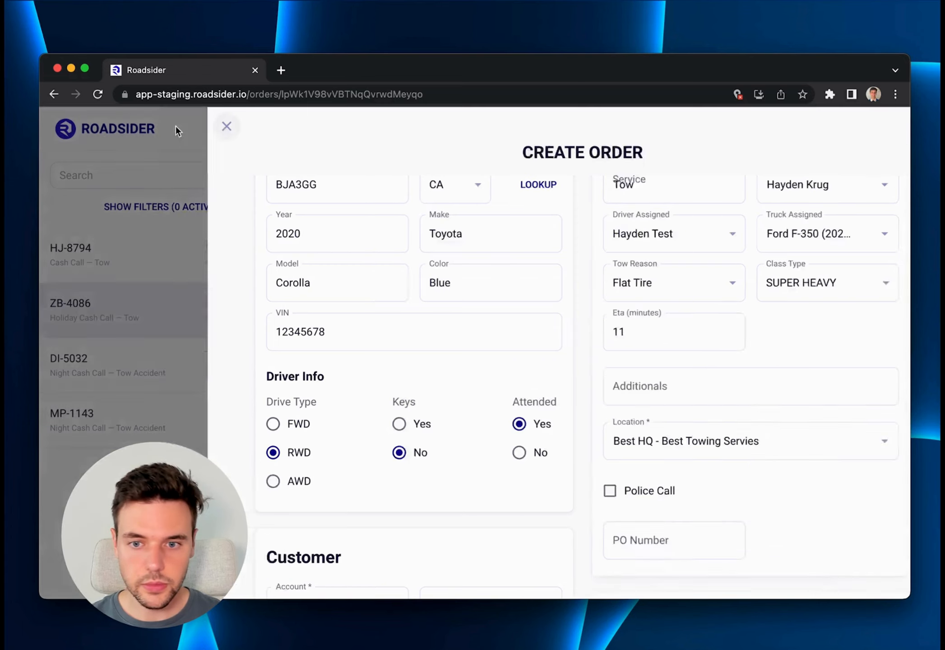
click(177, 130)
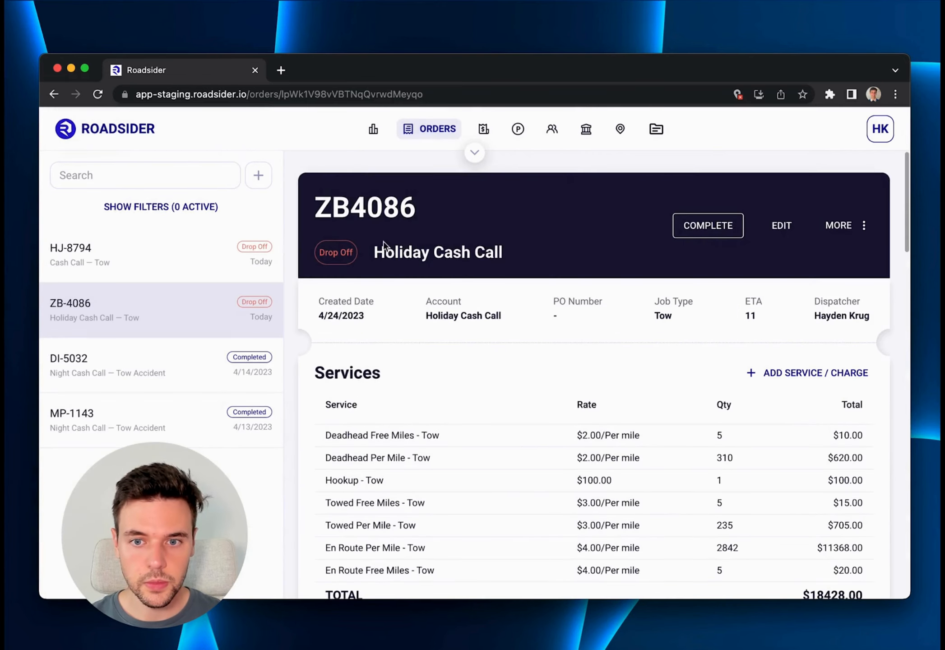
Set the quantity of the Deadhead Free Miles service on the Holiday Cash Call order to 10 and save the line.
scroll(543, 359, down, 3)
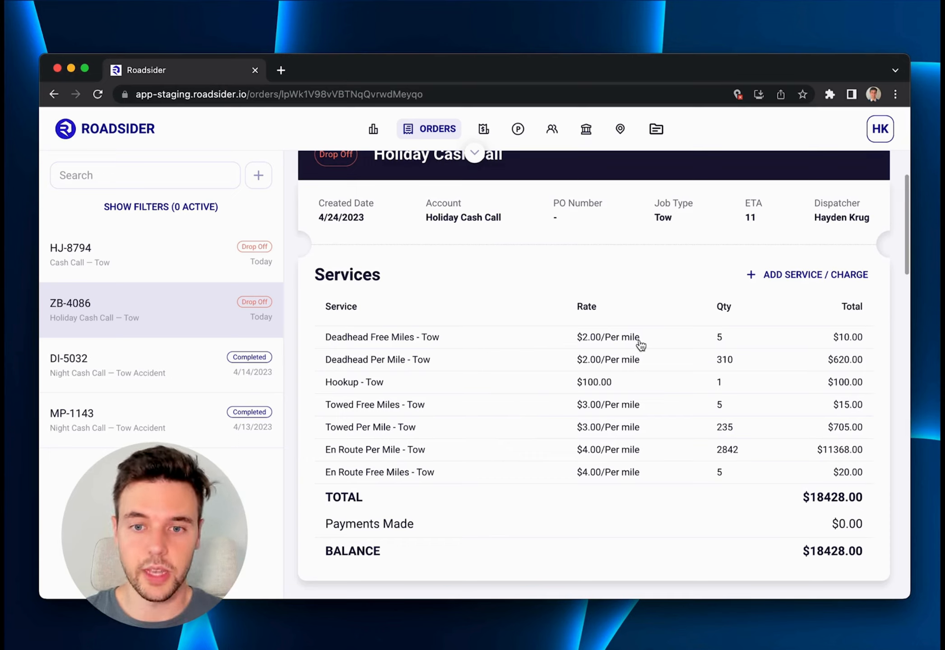
click(721, 338)
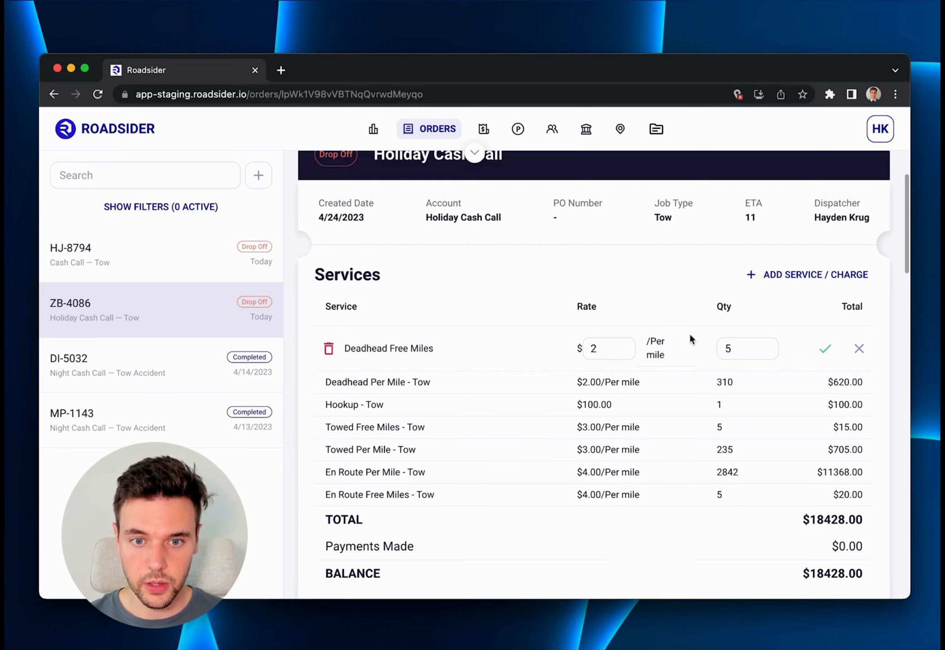
click(606, 349)
click(744, 347)
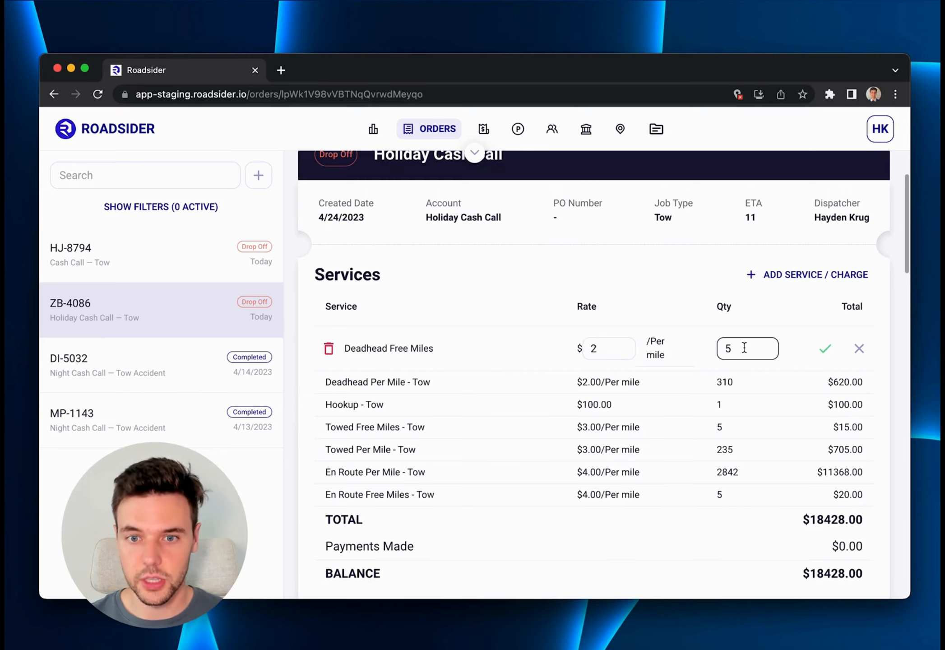
key(BackSpace)
text(10)
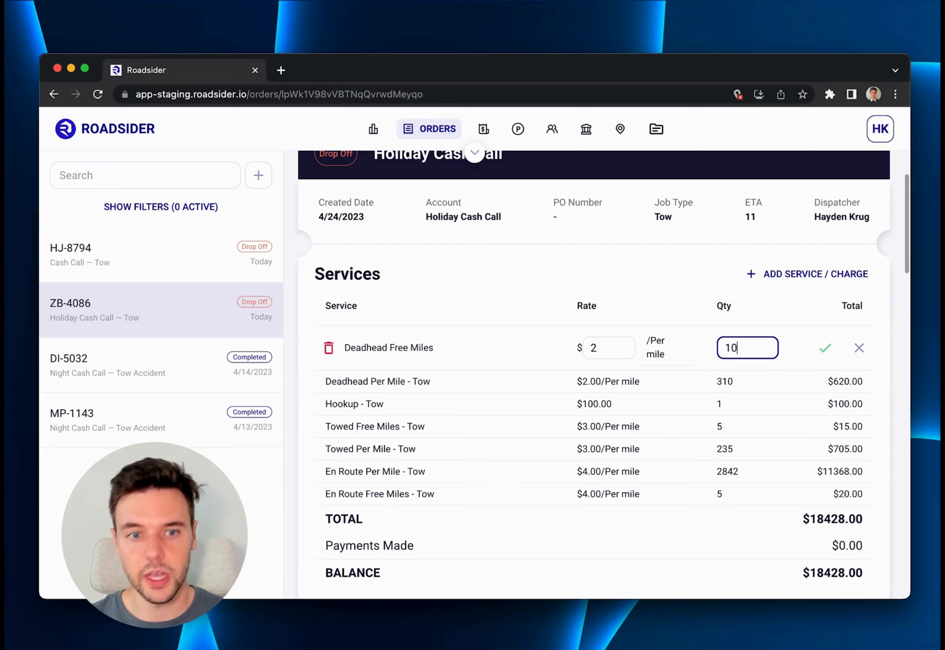
click(826, 350)
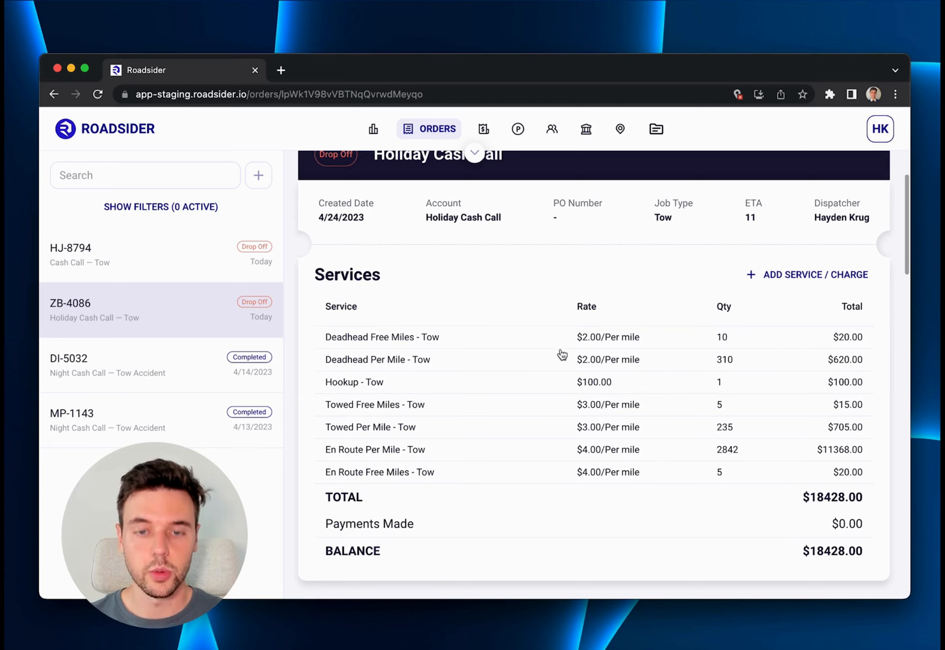
Delete the Deadhead Per Mile service from the order's services and confirm the deletion.
click(624, 359)
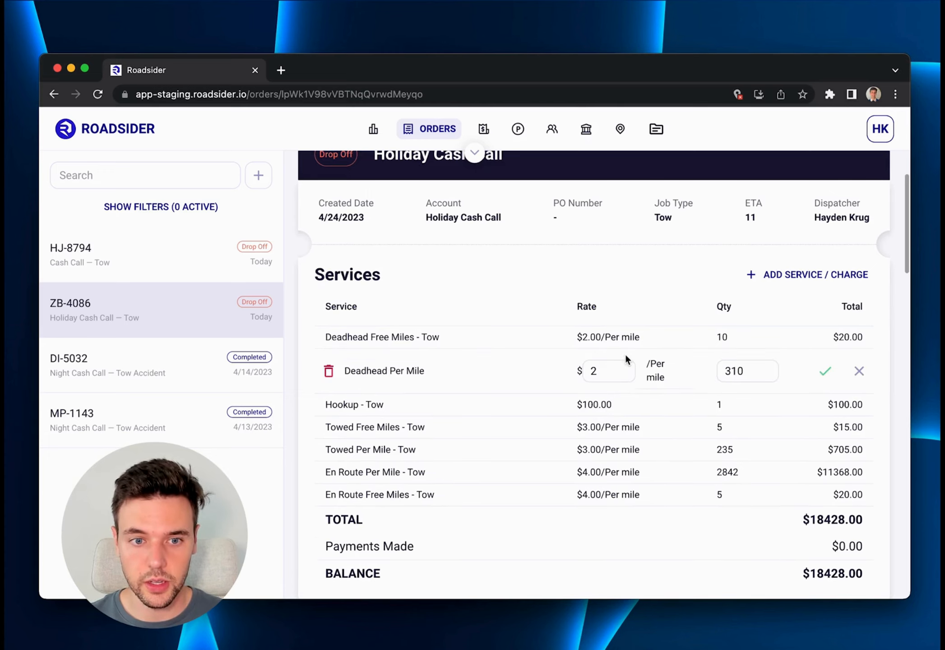
click(329, 371)
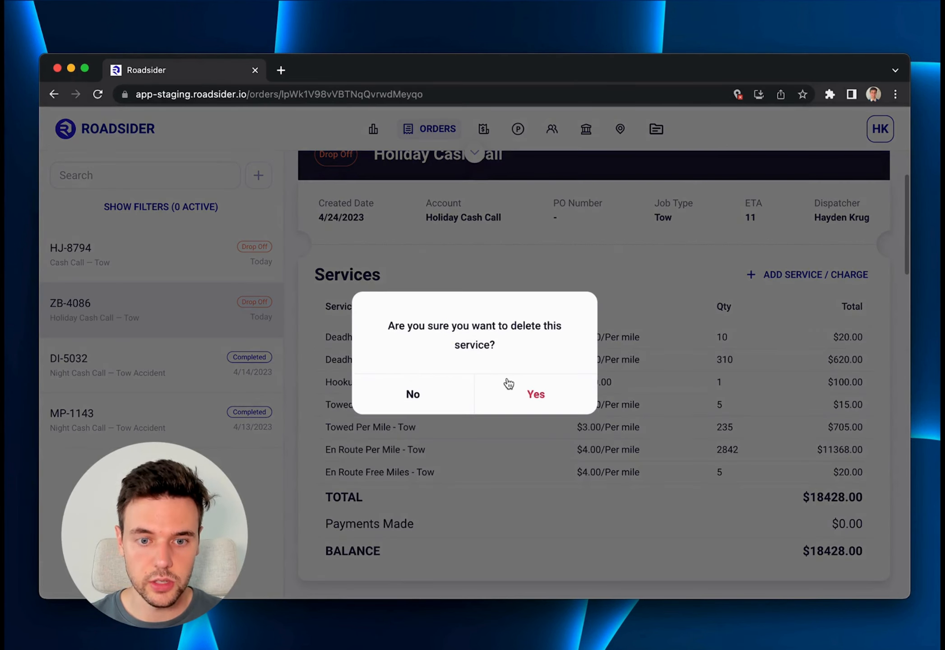
click(545, 396)
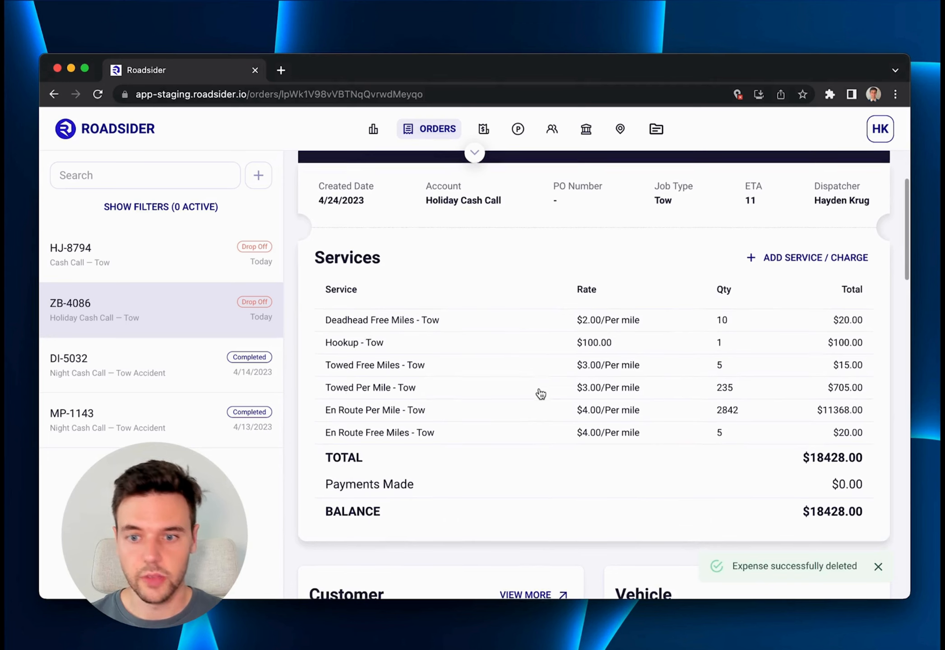
Add a new service line to the order with Dolly as the service type.
scroll(541, 394, down, 1)
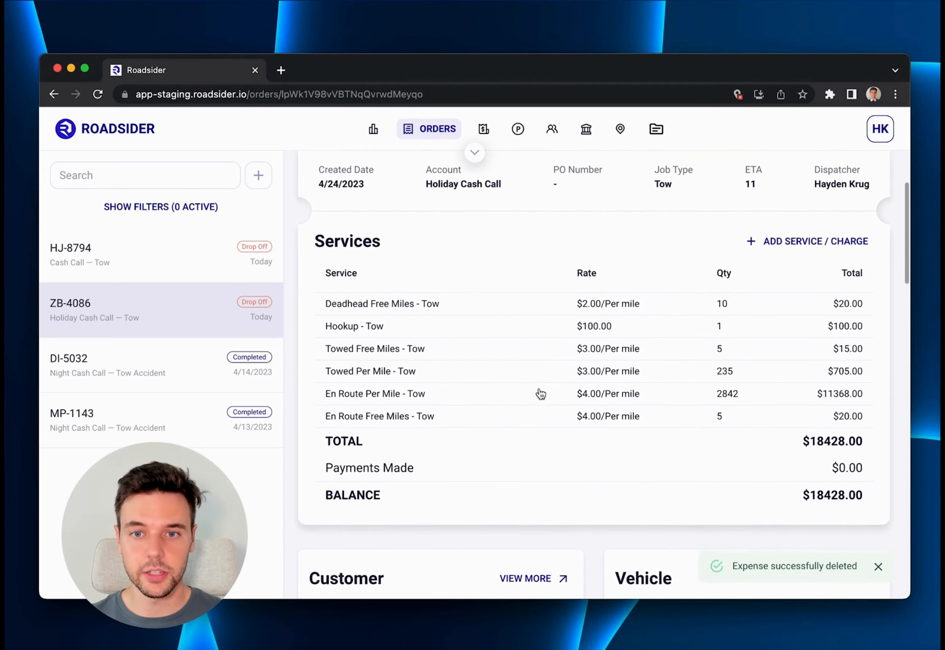
click(780, 242)
click(388, 441)
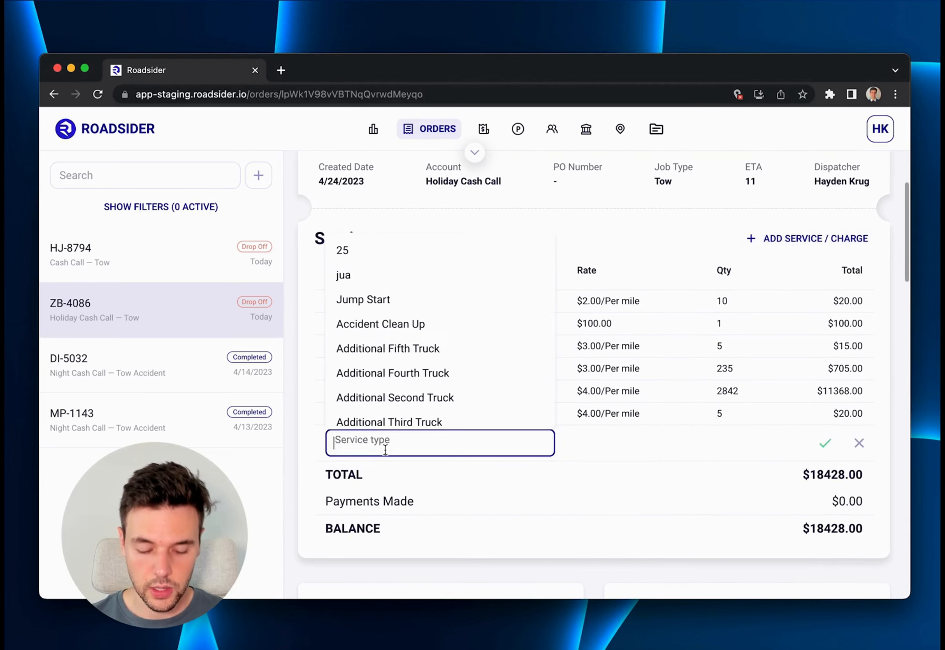
text(Dolly)
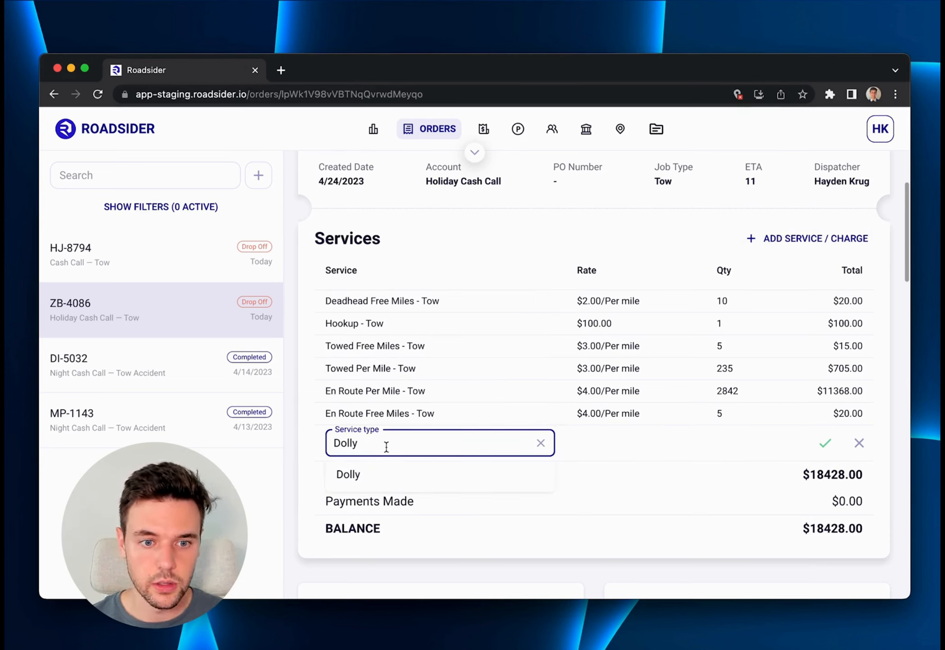
click(367, 476)
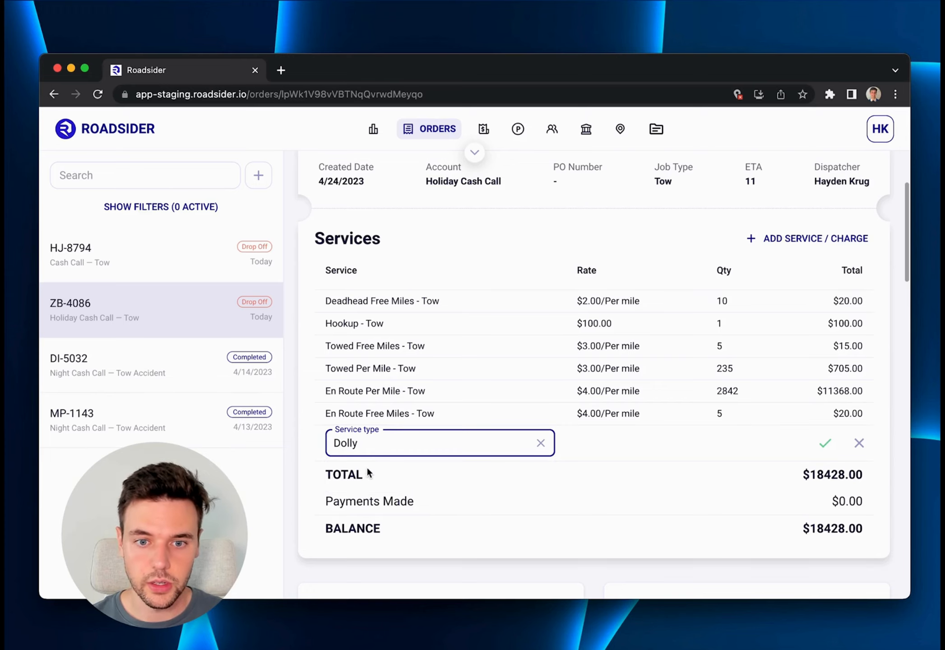
click(826, 444)
Set the Dolly service's rate to $65, keep the quantity at 1, and save the line.
scroll(661, 440, down, 1)
click(606, 403)
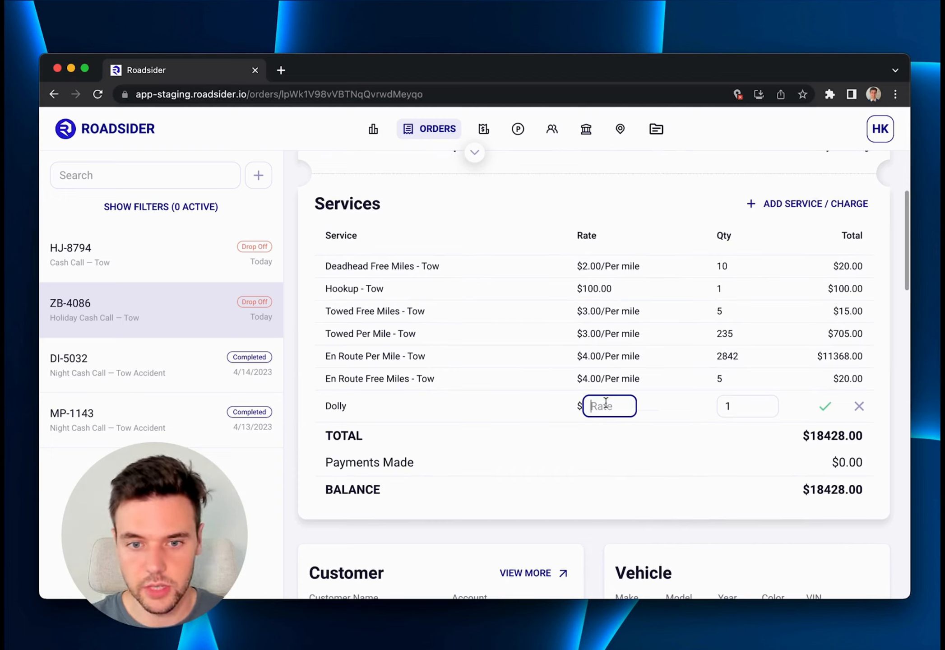
text(65)
key(Tab)
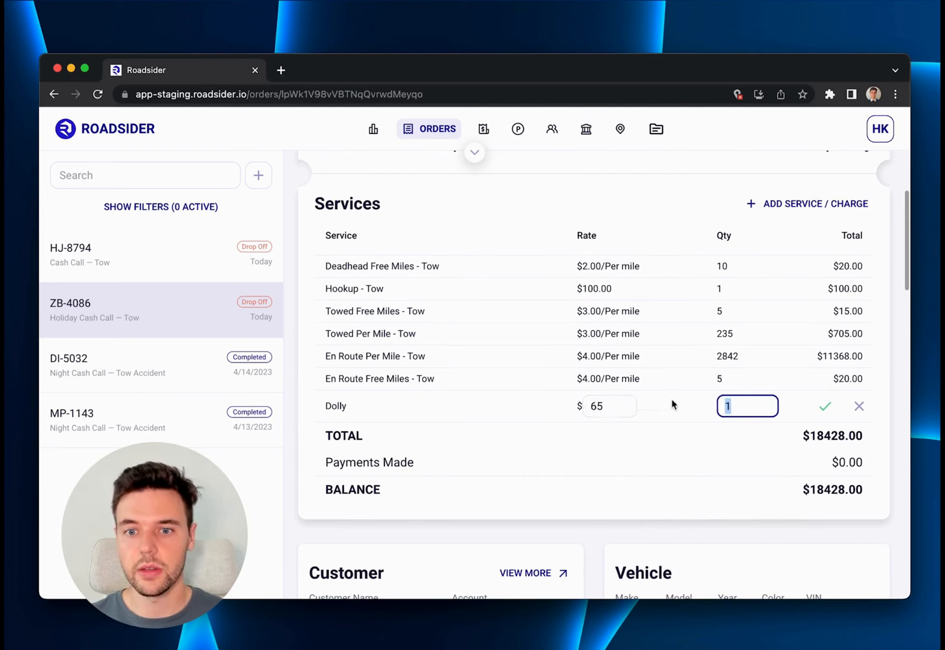
click(824, 408)
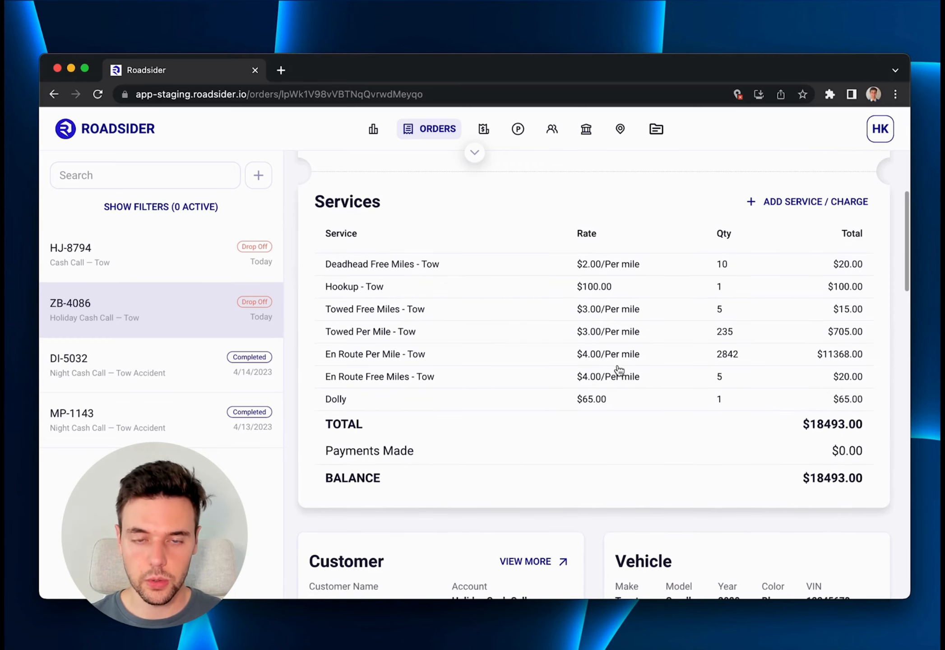
scroll(618, 370, up, 4)
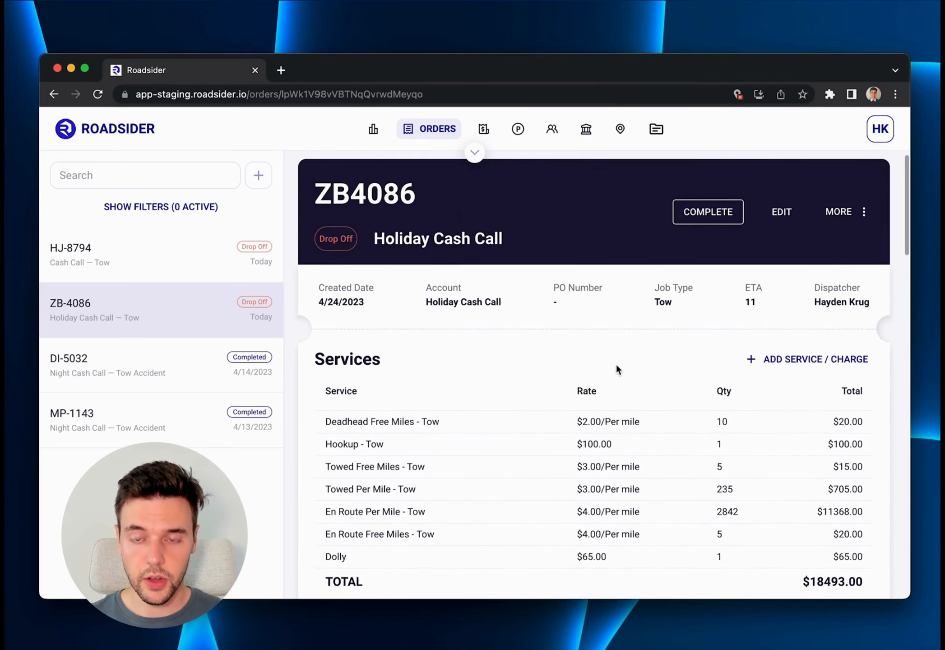
scroll(617, 369, up, 1)
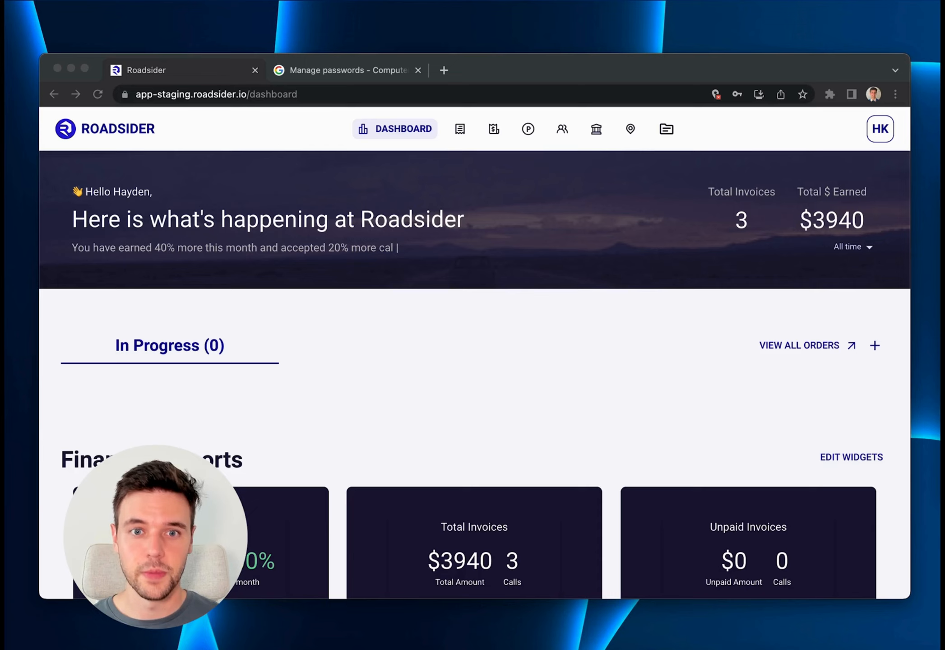
Open the drivers list in the Company section and start creating a new driver.
click(598, 130)
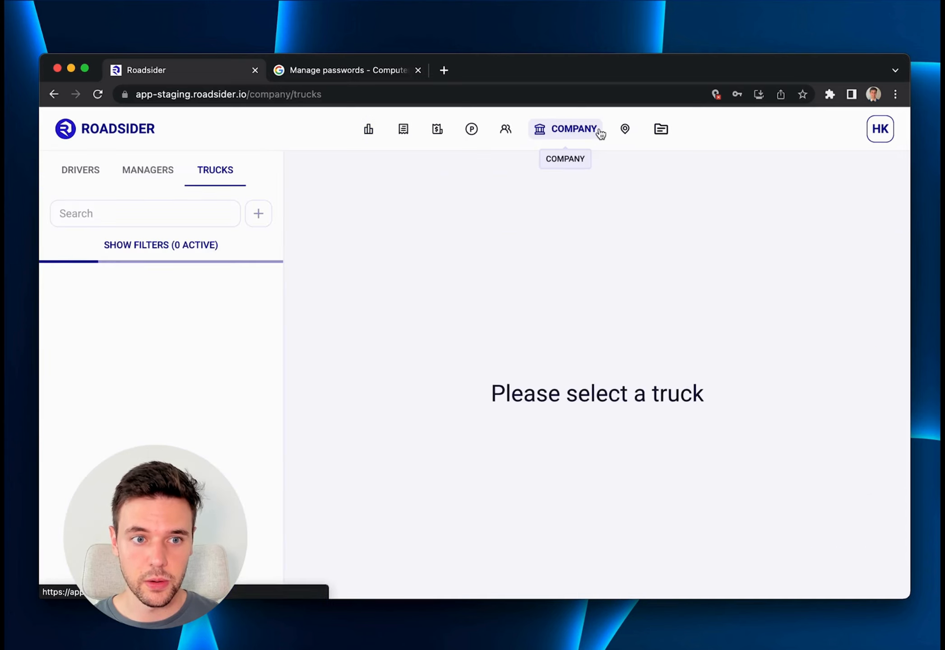
click(82, 173)
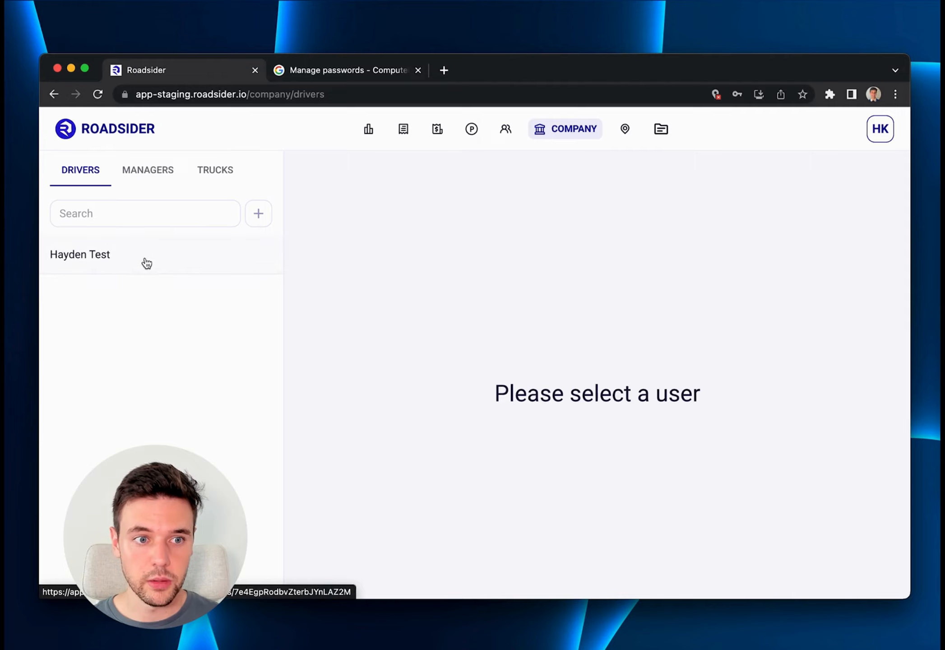
click(259, 216)
Enter the new driver's first name, last name and email address in the user form.
click(569, 249)
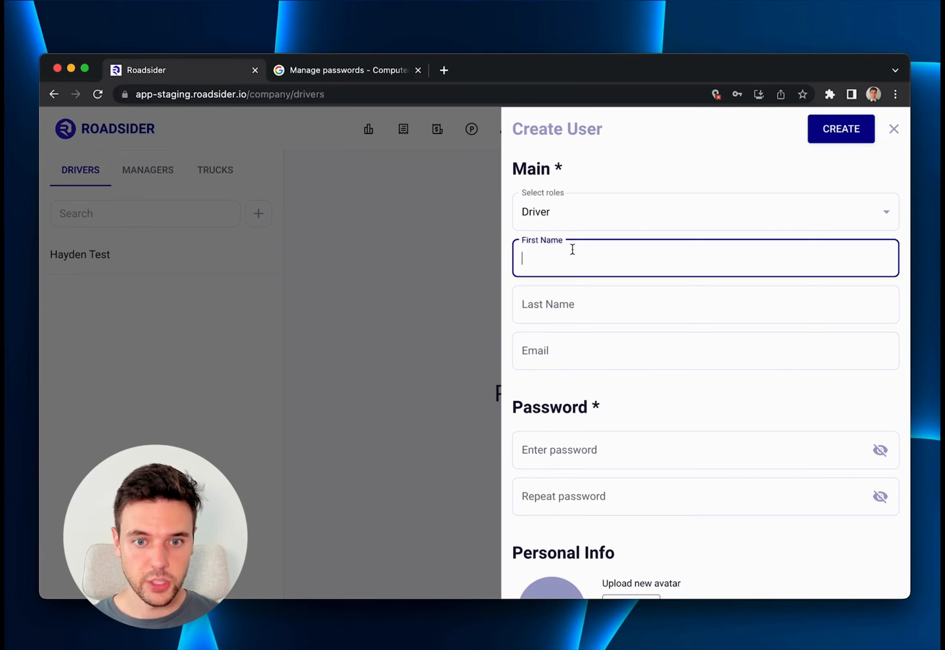
text(Hayden)
key(Tab)
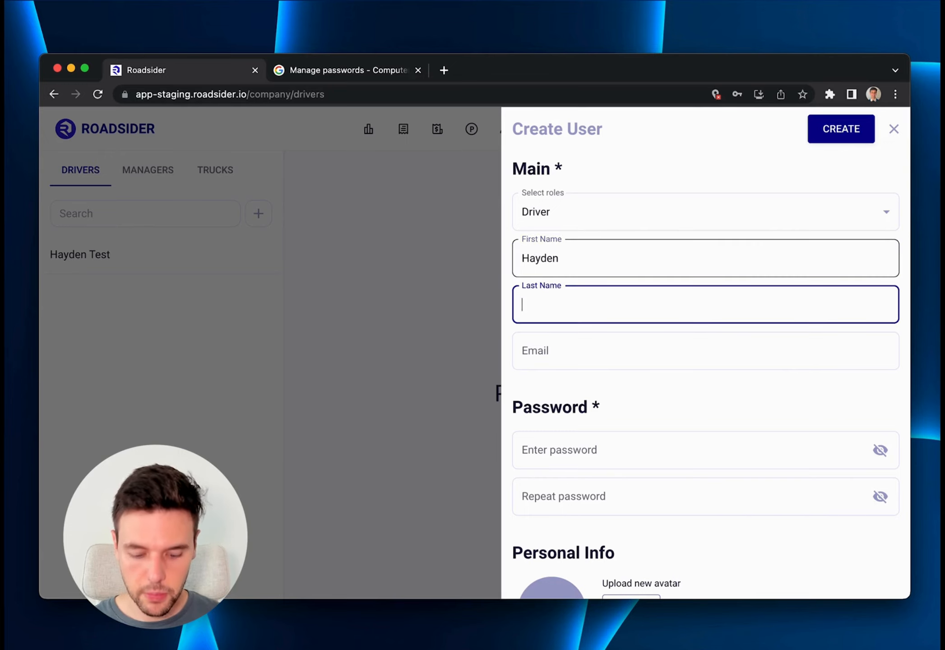
key(Tab)
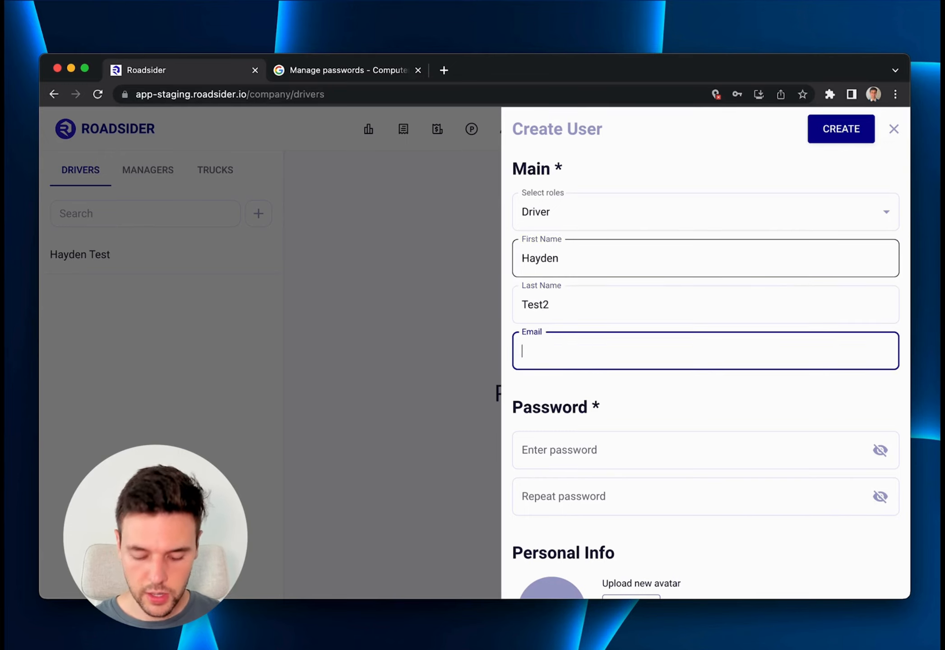
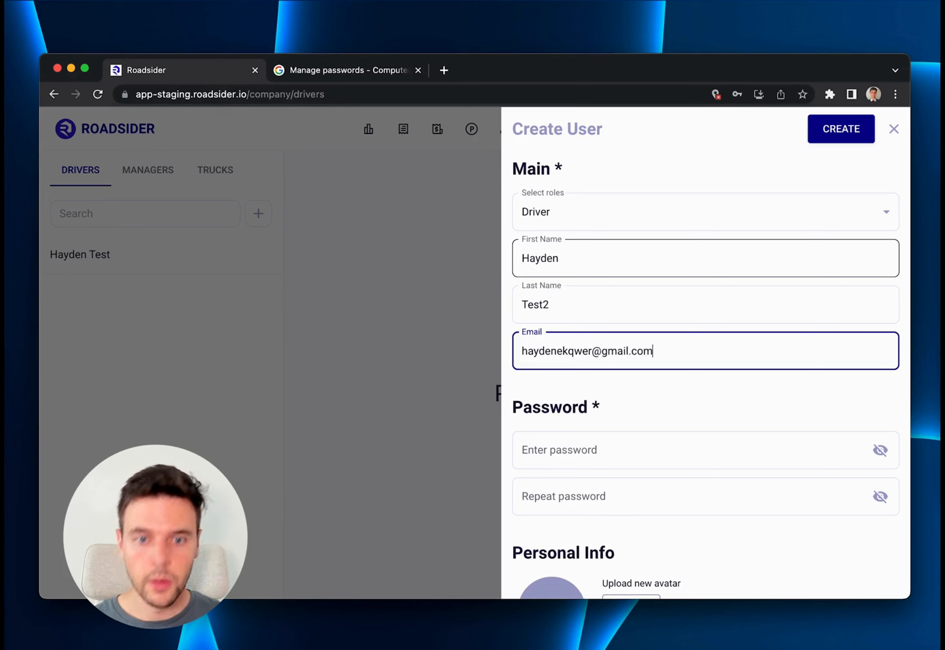
Enter the new driver's account password and repeat it in the confirmation field.
scroll(573, 248, down, 2)
click(578, 393)
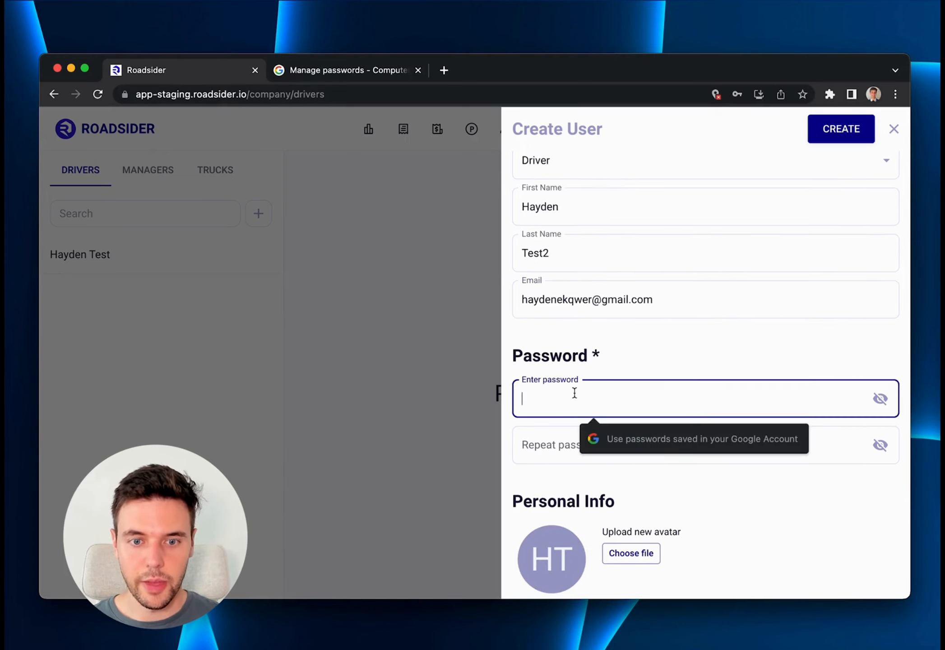
text(•••••••)
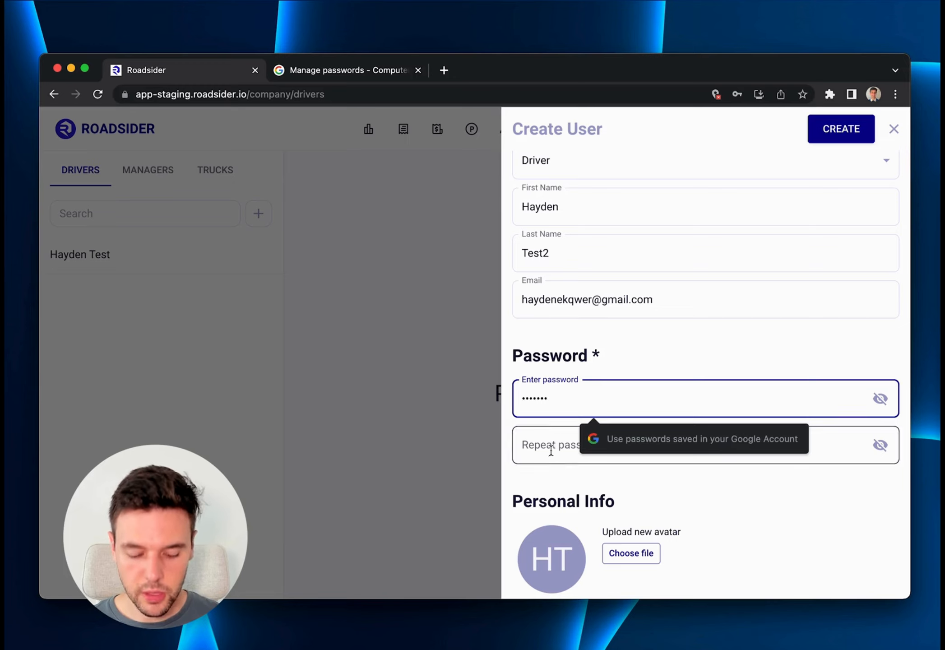
click(551, 450)
text(••••)
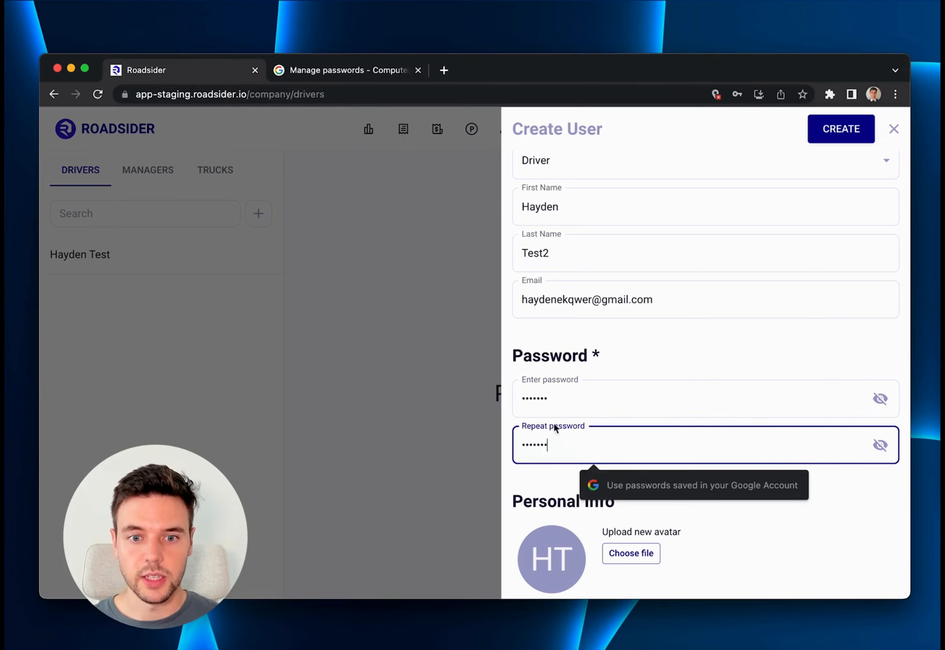
Create the driver account, leaving the optional personal info and location fields blank.
scroll(572, 379, down, 3)
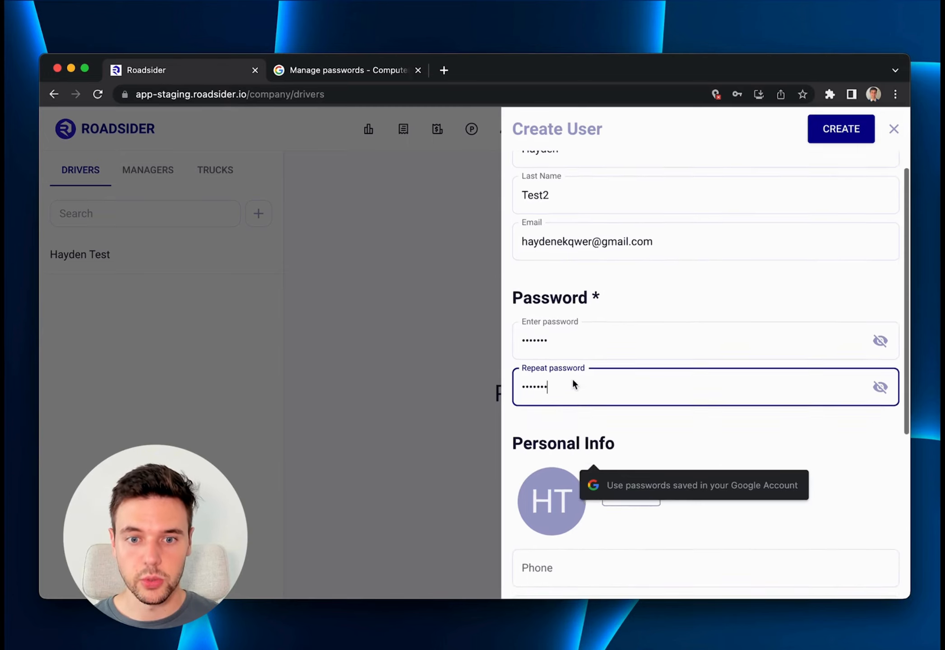
click(635, 351)
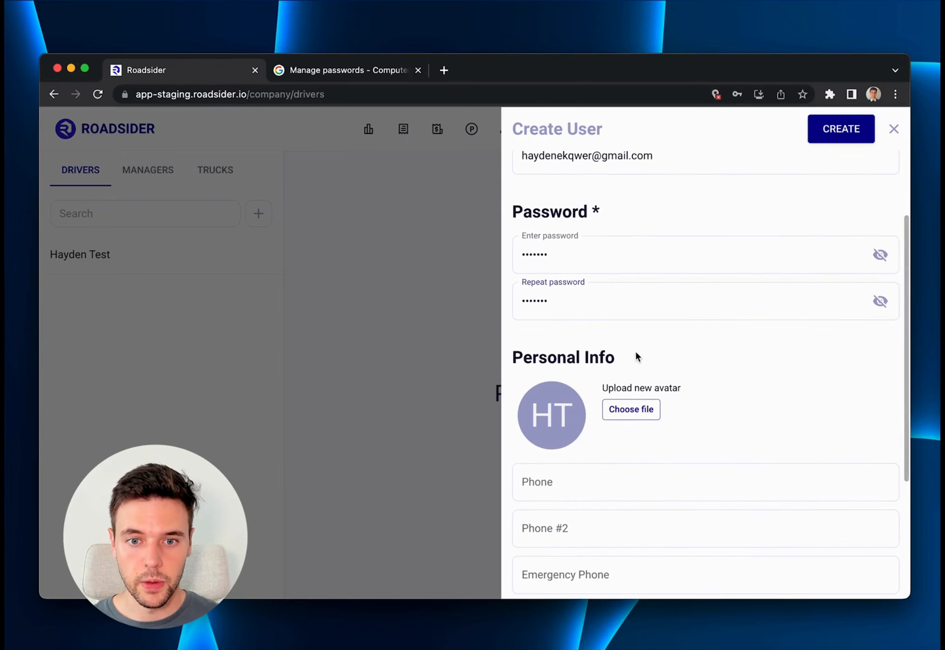
scroll(635, 351, down, 1)
scroll(636, 352, down, 2)
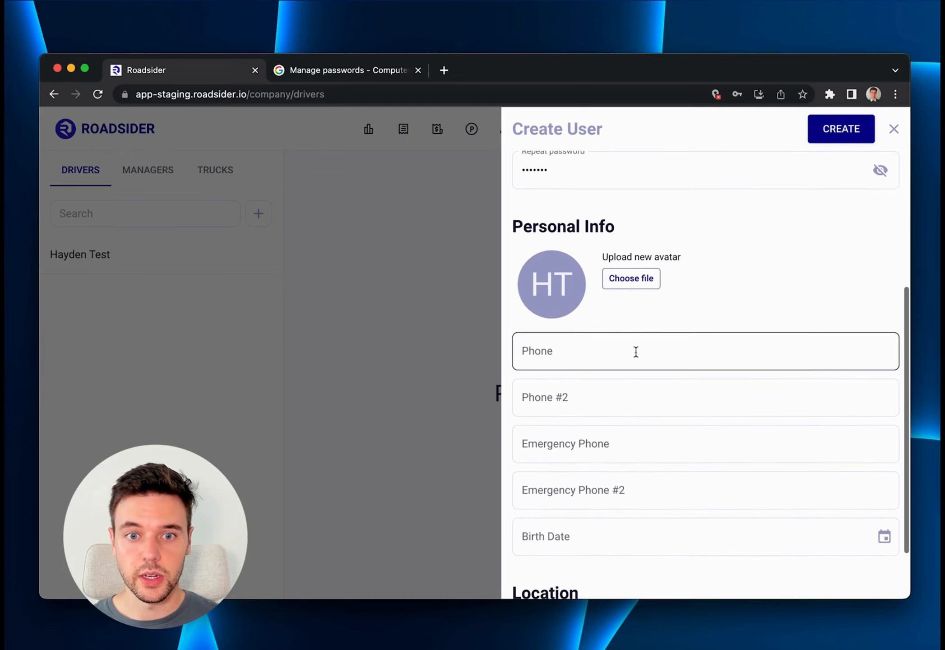
scroll(562, 342, down, 1)
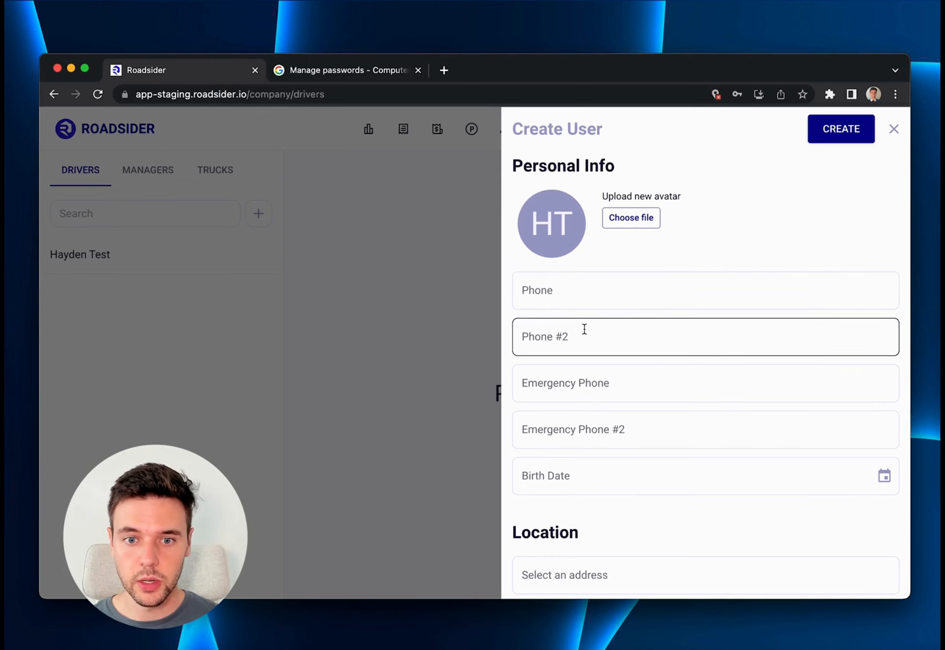
scroll(585, 329, down, 1)
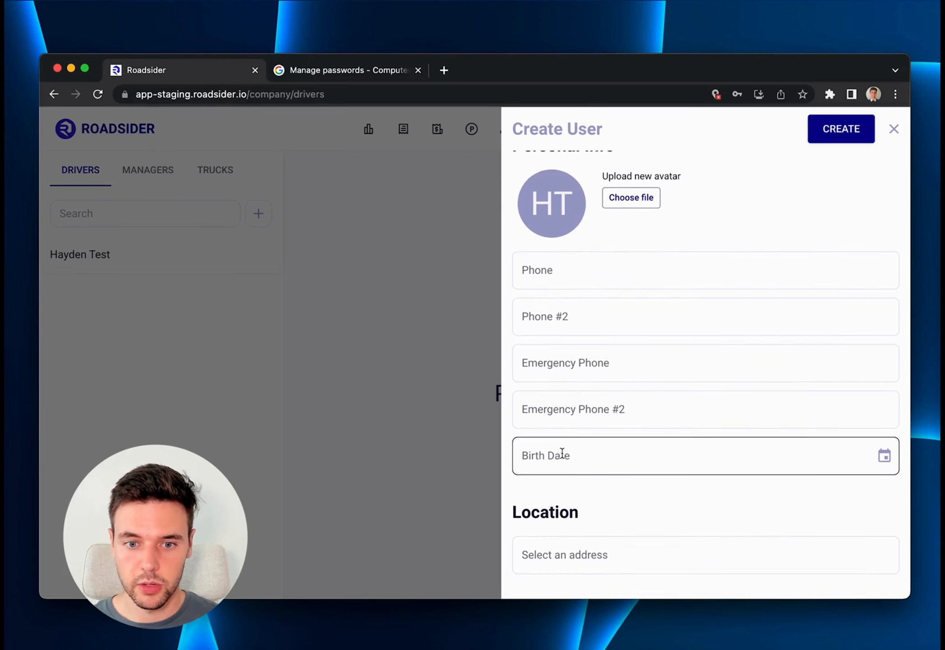
scroll(616, 479, up, 10)
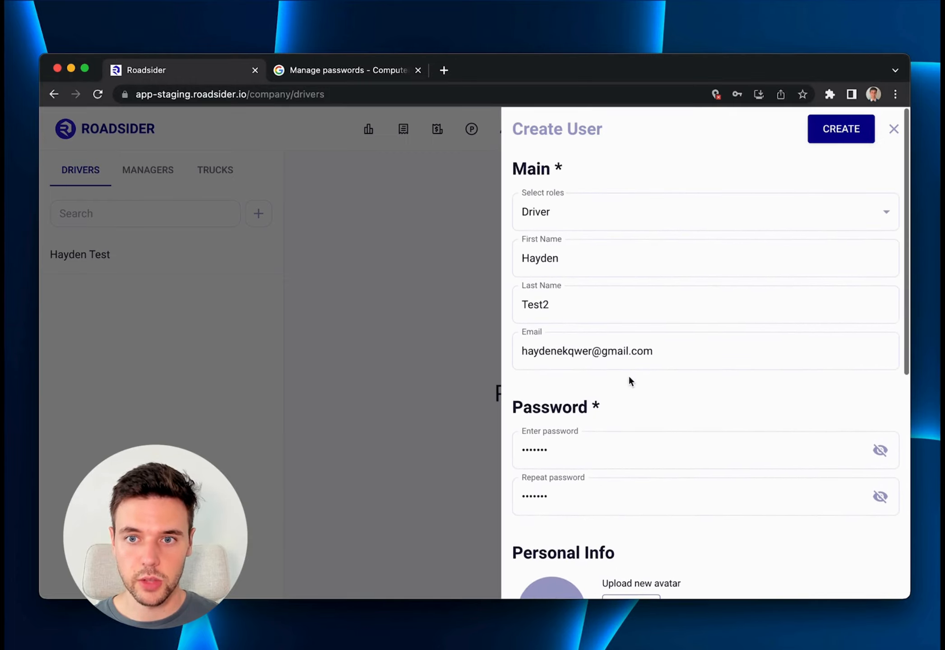
click(824, 137)
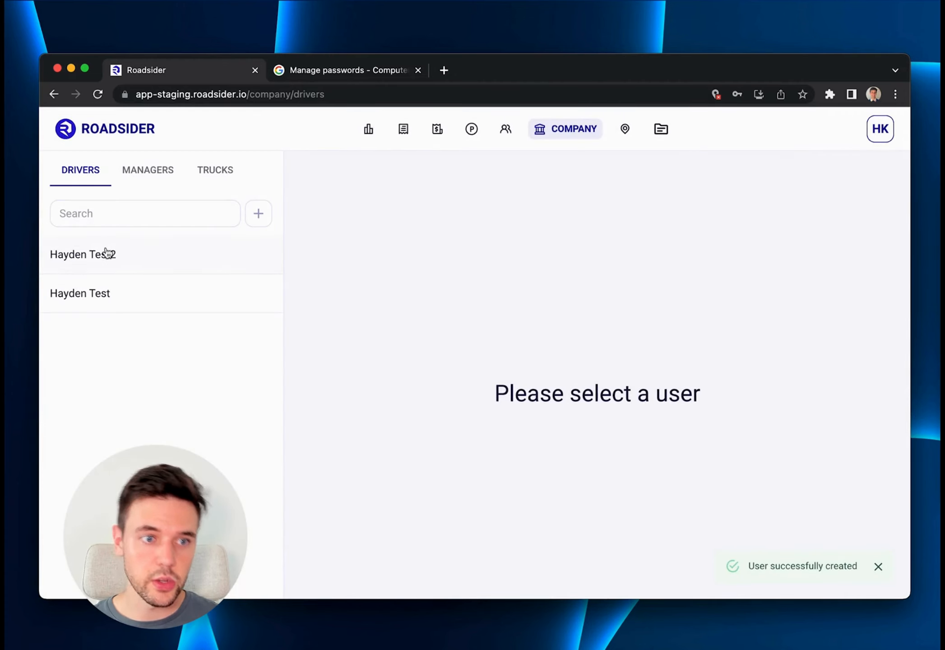
Open the newly created driver's profile and save "Note" as the text in its Notes section.
click(133, 261)
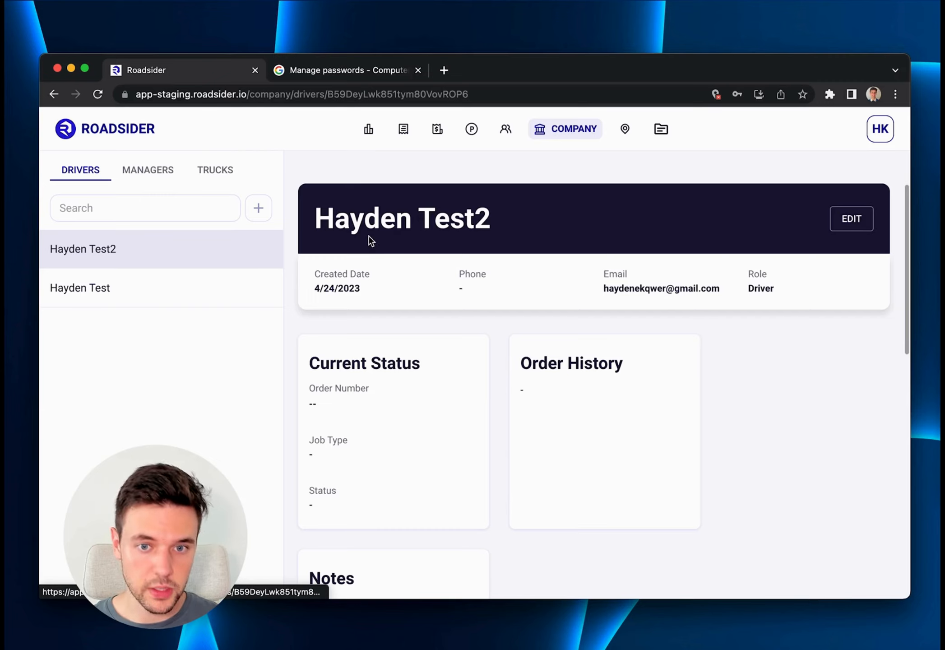
scroll(487, 277, down, 3)
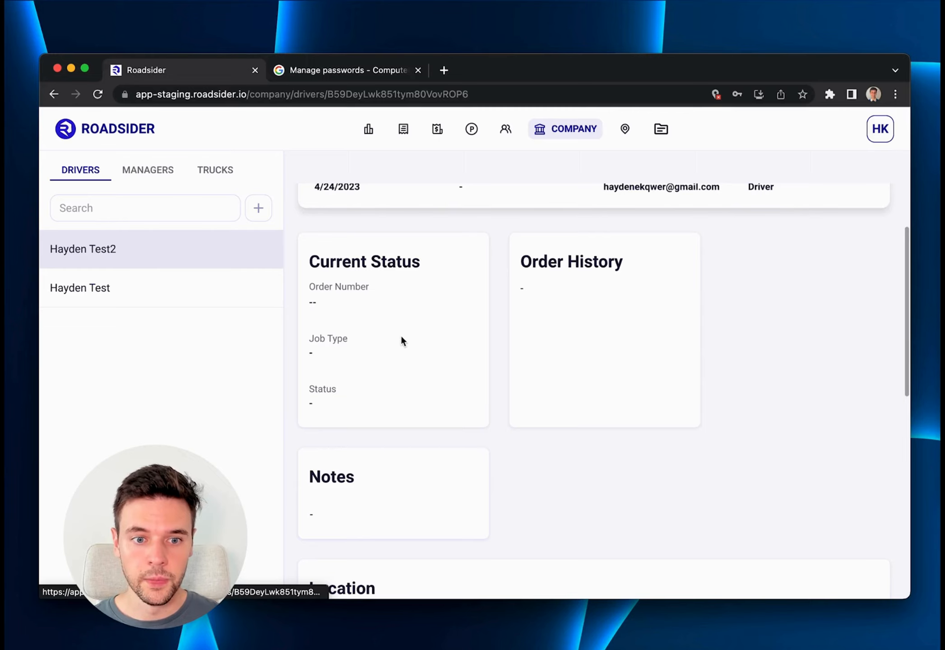
scroll(541, 311, down, 4)
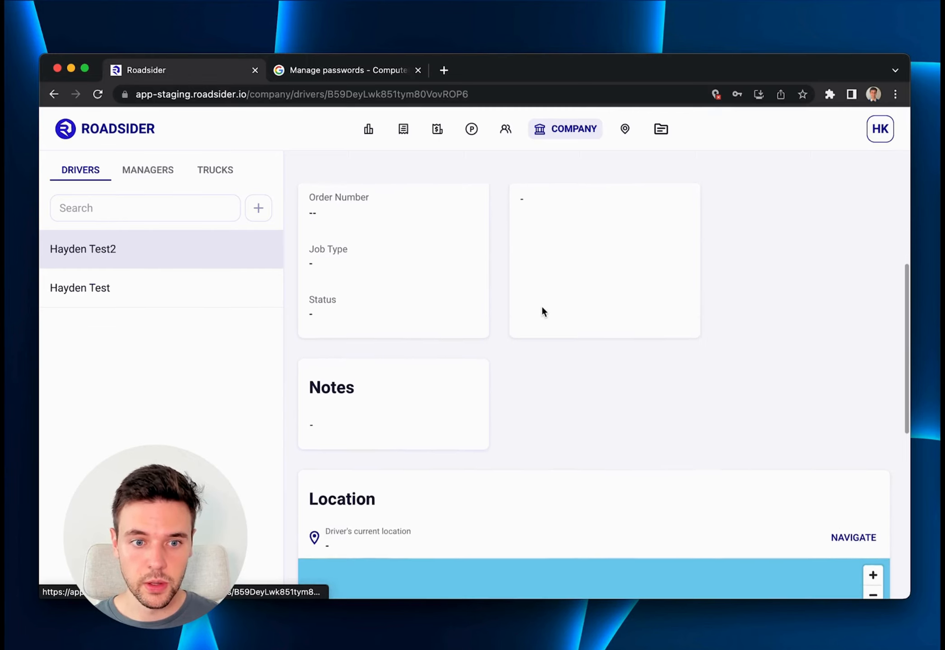
click(326, 389)
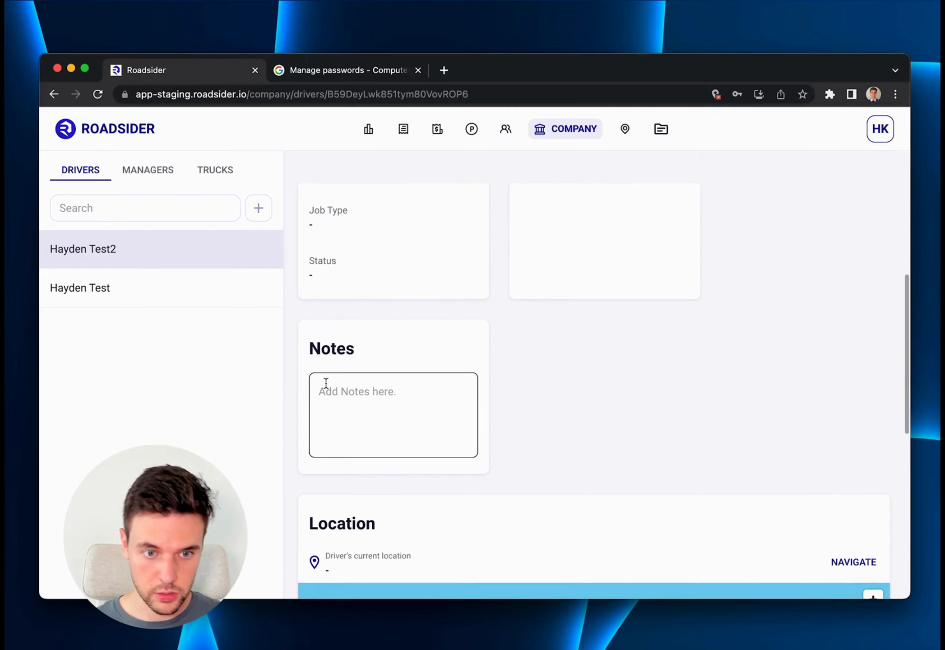
click(325, 382)
text(Note)
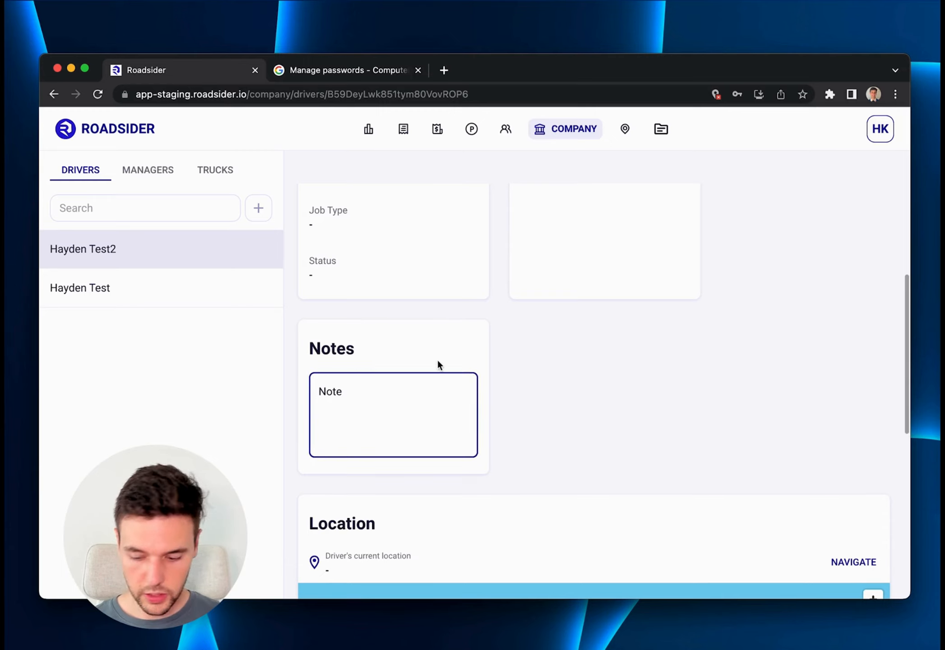
key(Return)
click(478, 345)
Start creating a new truck in the company's trucks list and assign it to the company Best Towing Servies.
scroll(528, 358, down, 6)
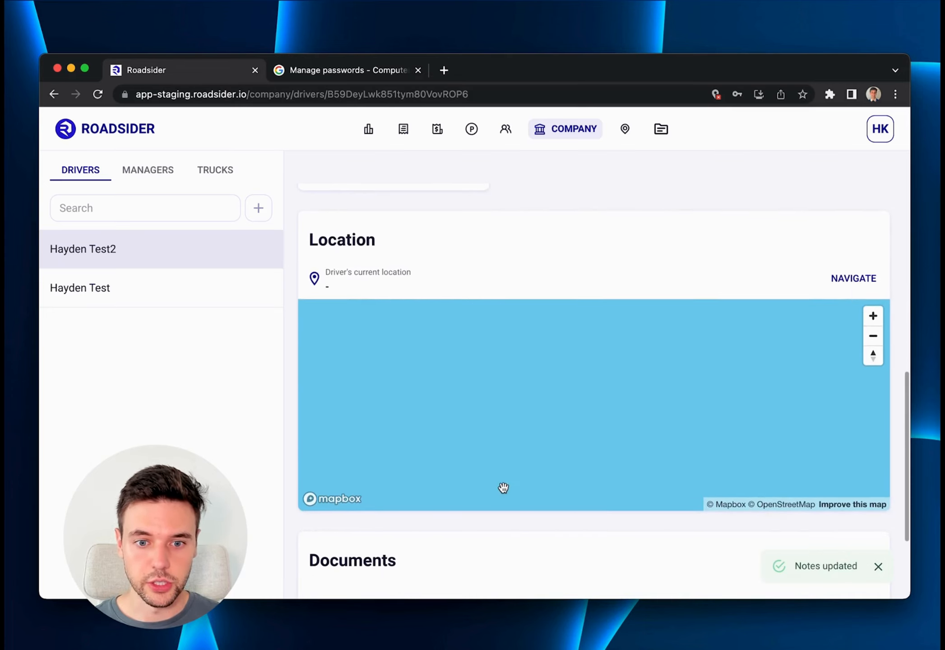
scroll(506, 538, down, 3)
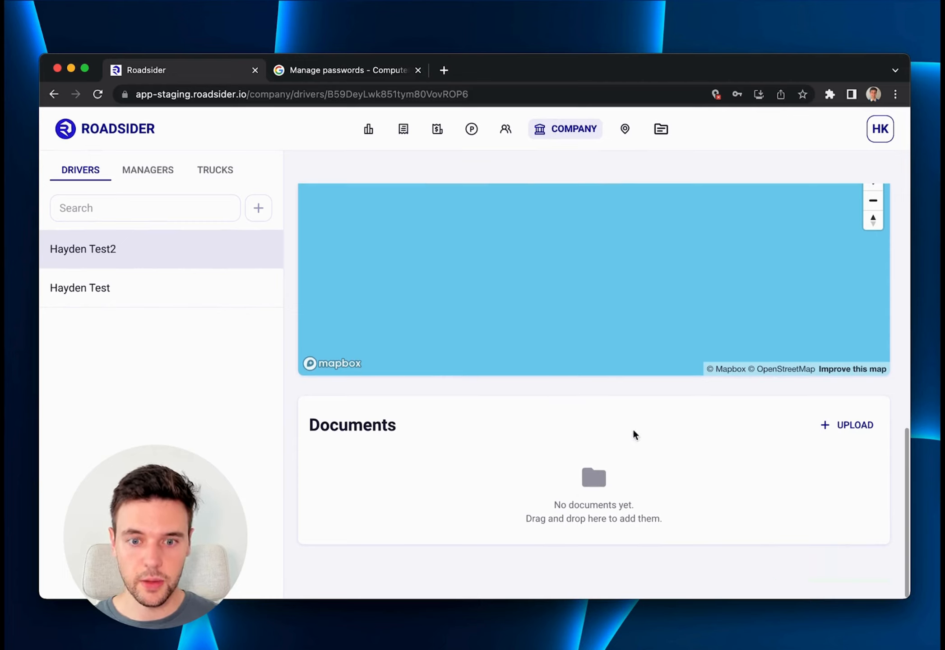
scroll(600, 407, up, 6)
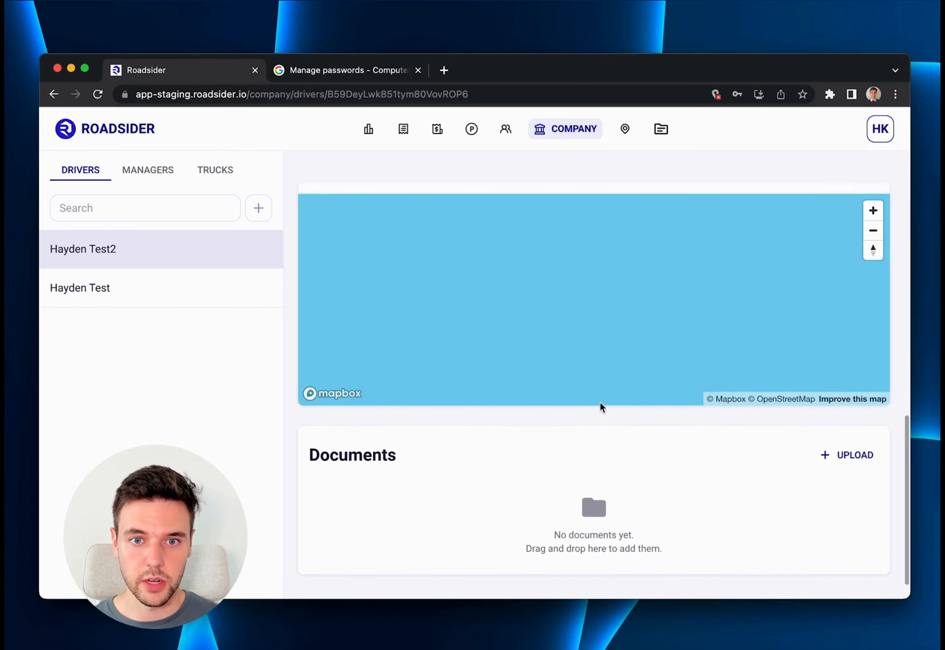
scroll(601, 407, up, 6)
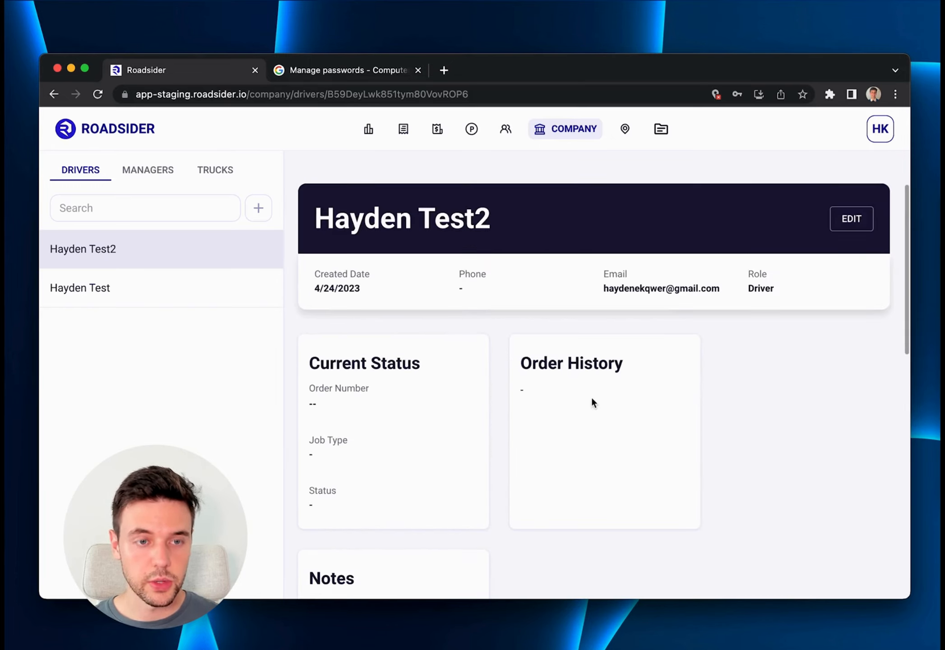
click(210, 171)
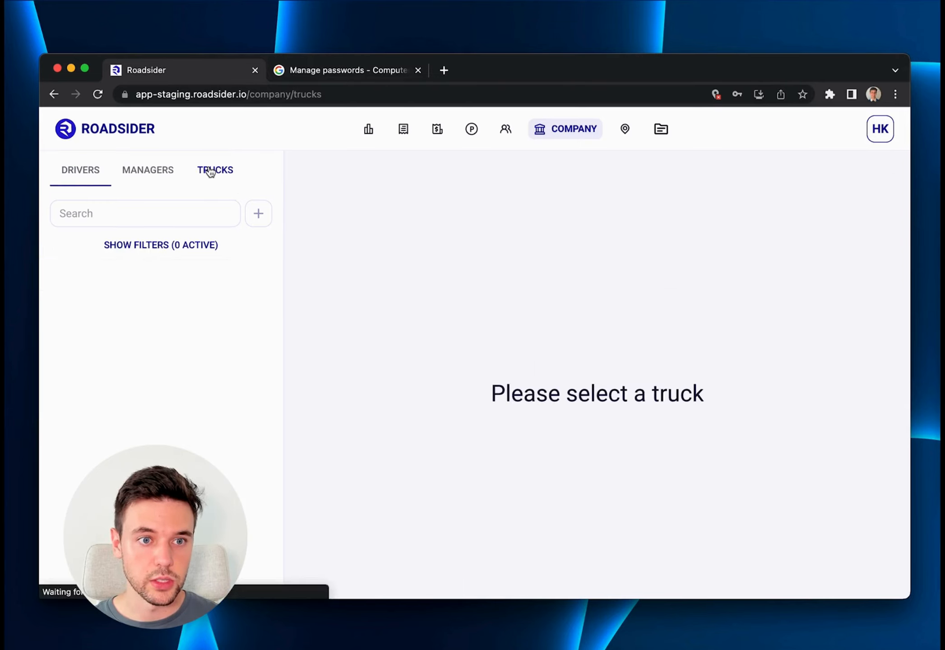
click(259, 217)
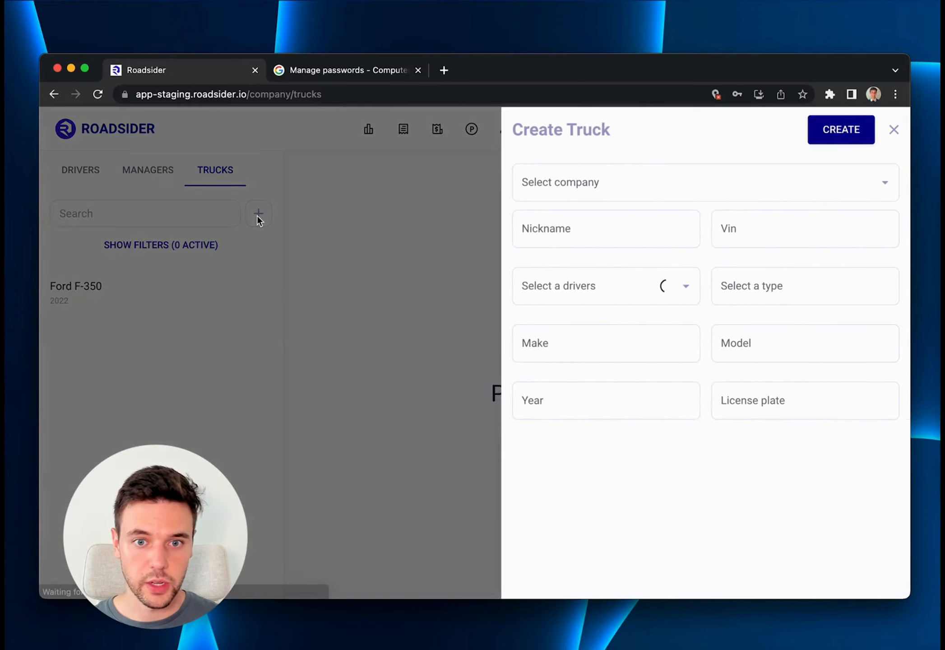
click(573, 185)
click(585, 220)
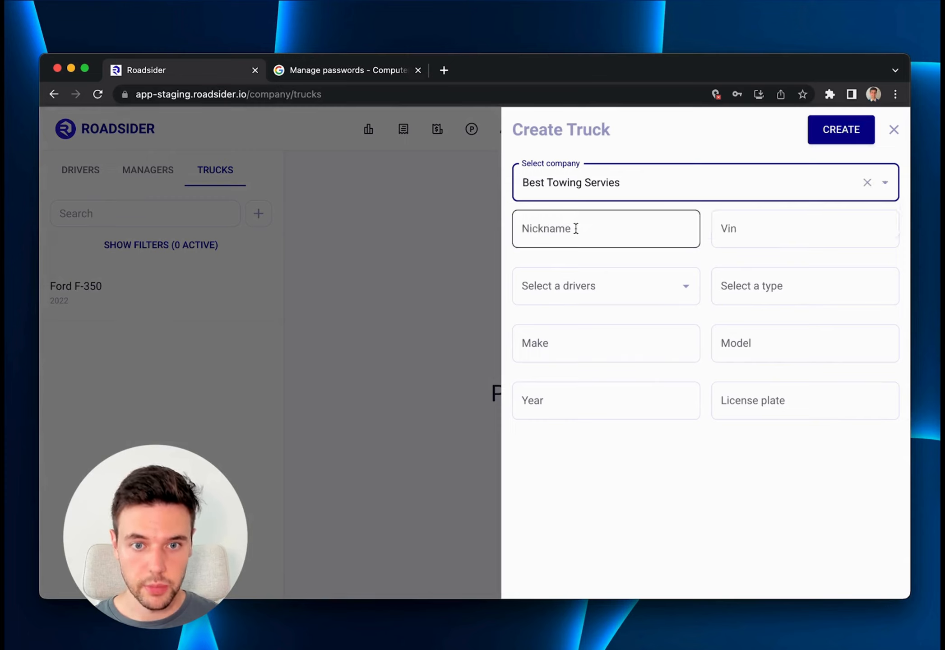
Enter the new truck's nickname and its VIN.
click(575, 228)
text(Hayden)
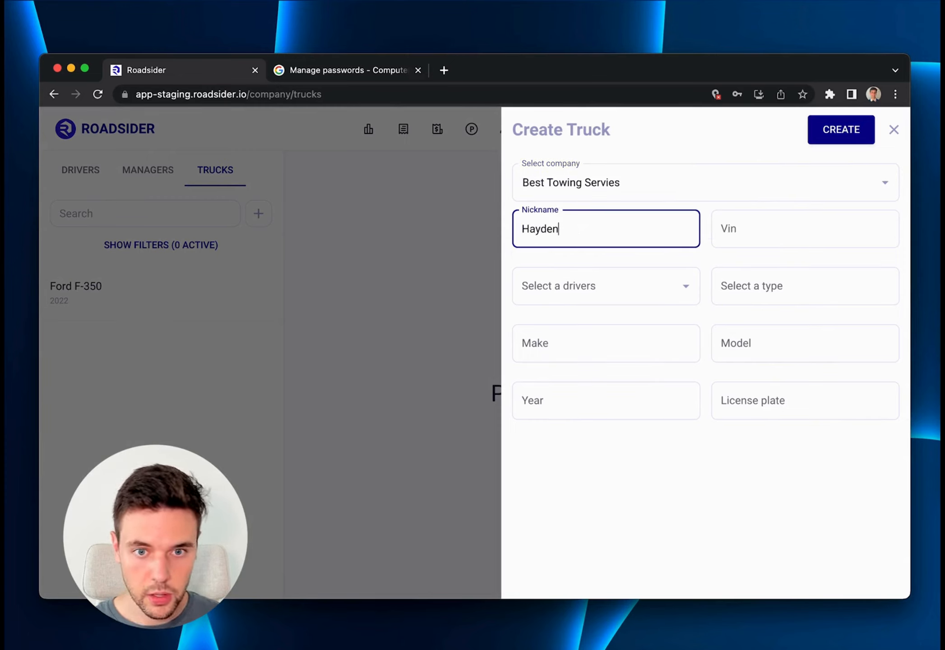
text('s Wrecker)
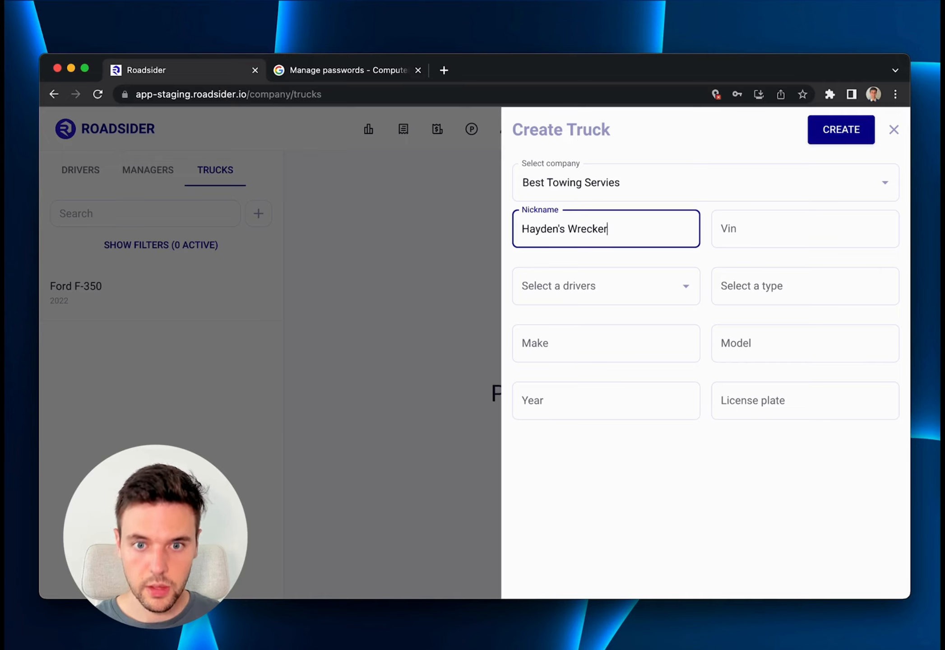
key(Tab)
text(12345678)
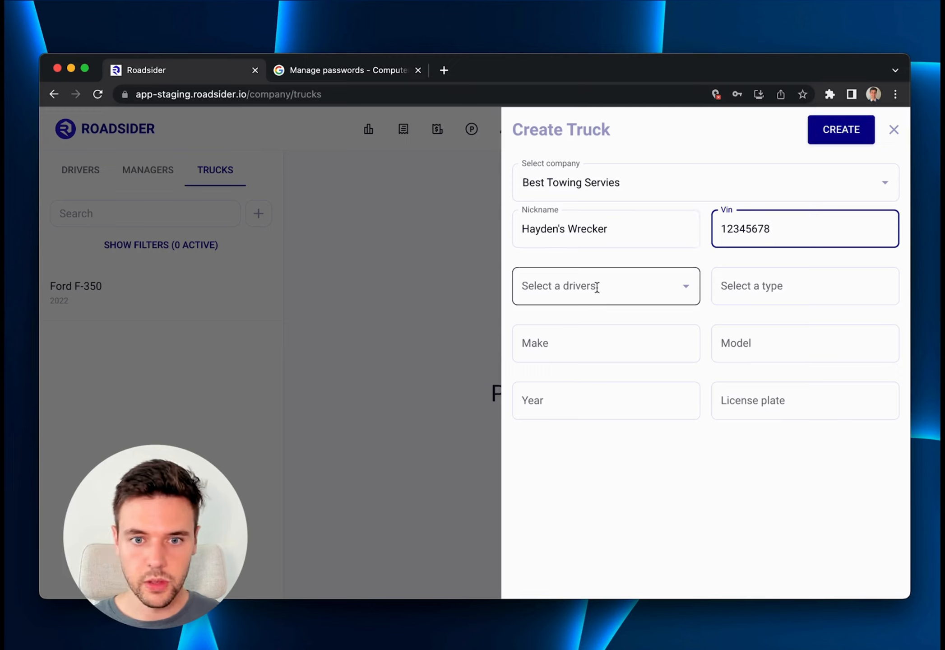
Assign the newly created driver to the truck and set the truck type to Heavy Duty.
click(671, 283)
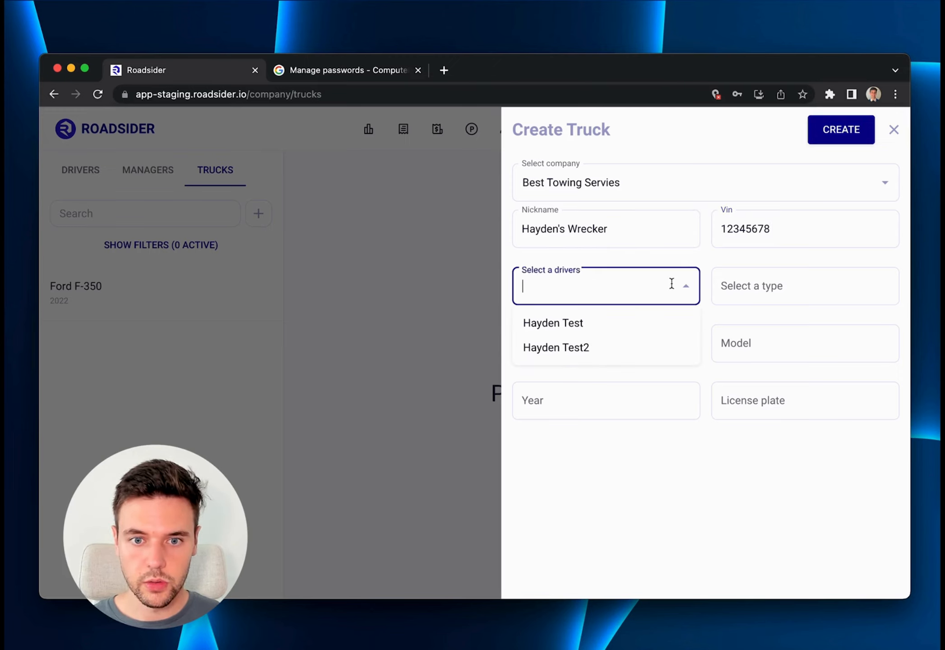
click(589, 352)
click(761, 289)
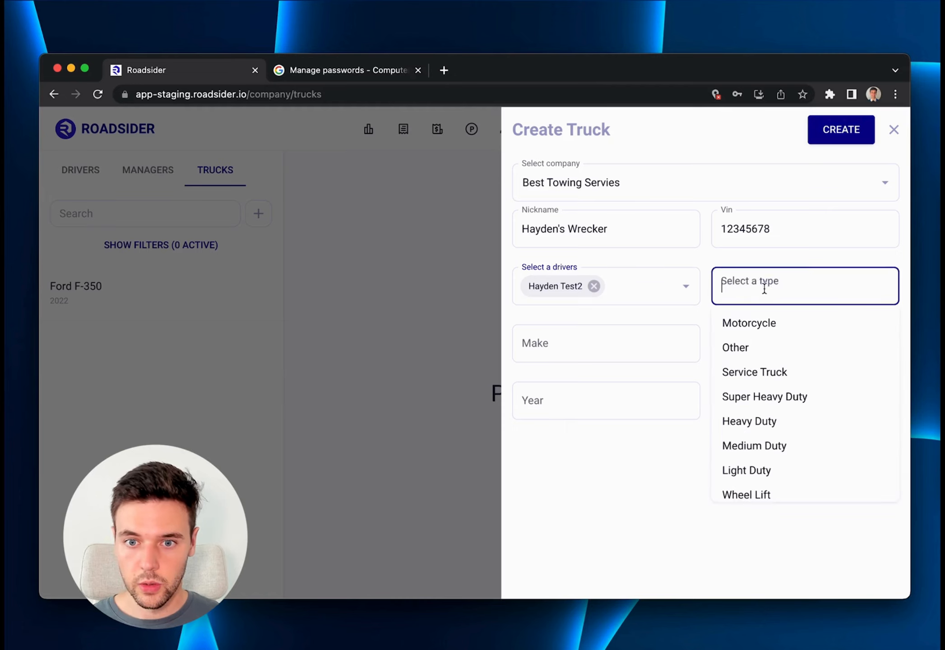
click(765, 419)
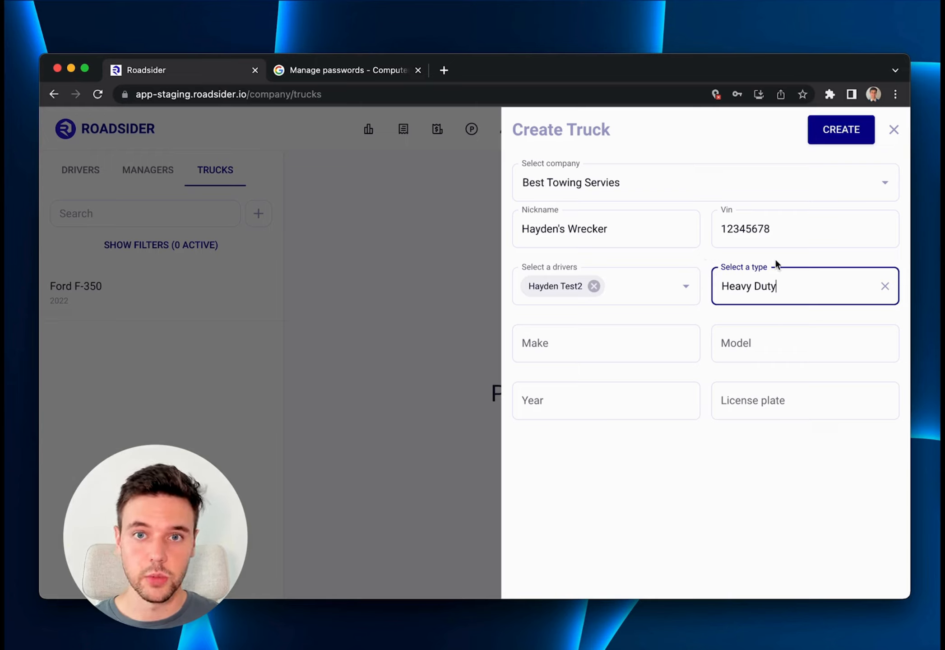
click(738, 258)
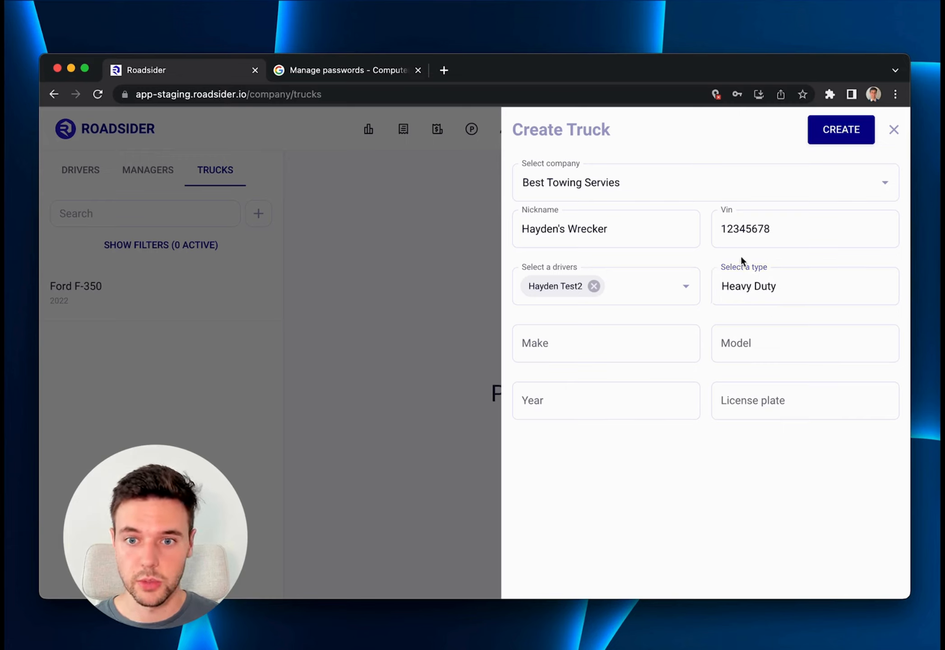
Enter Ford as the new truck's make, F550 Wrecker as its model and 2022 as its year.
click(567, 343)
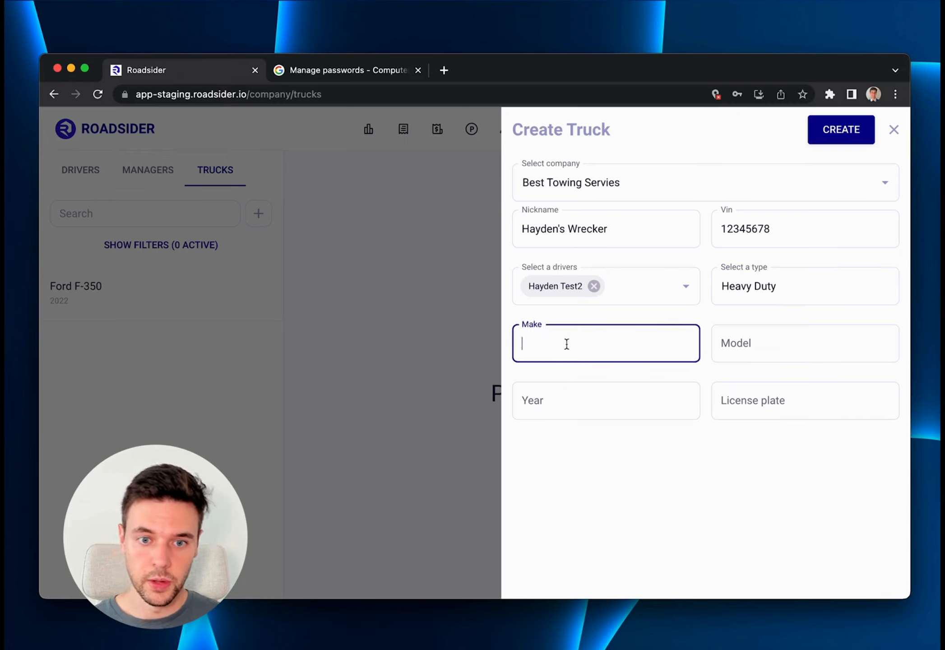
text(Ford)
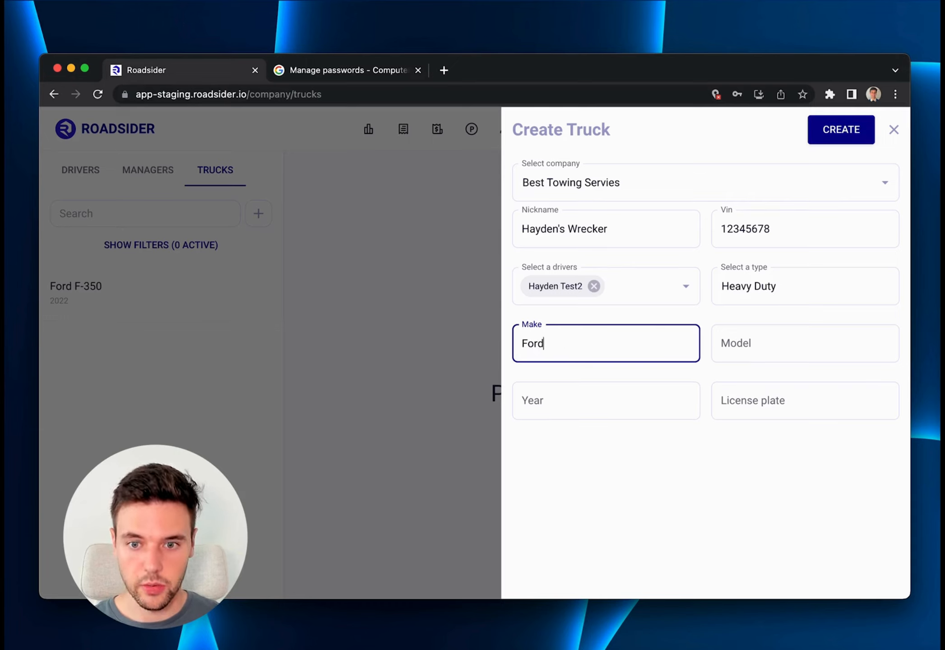
key(Tab)
text(F550 )
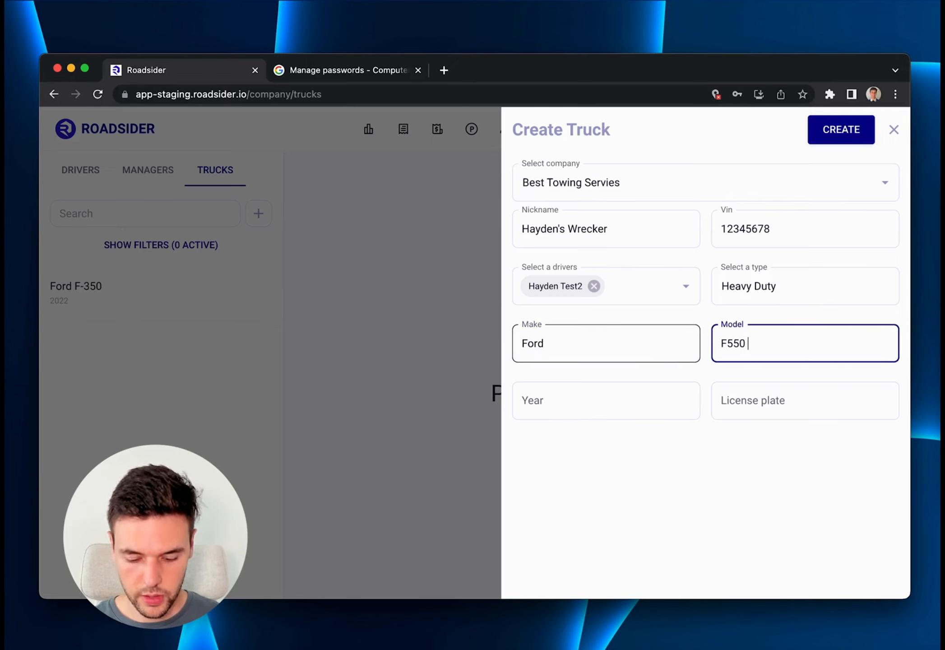
text(Wrecker)
key(Tab)
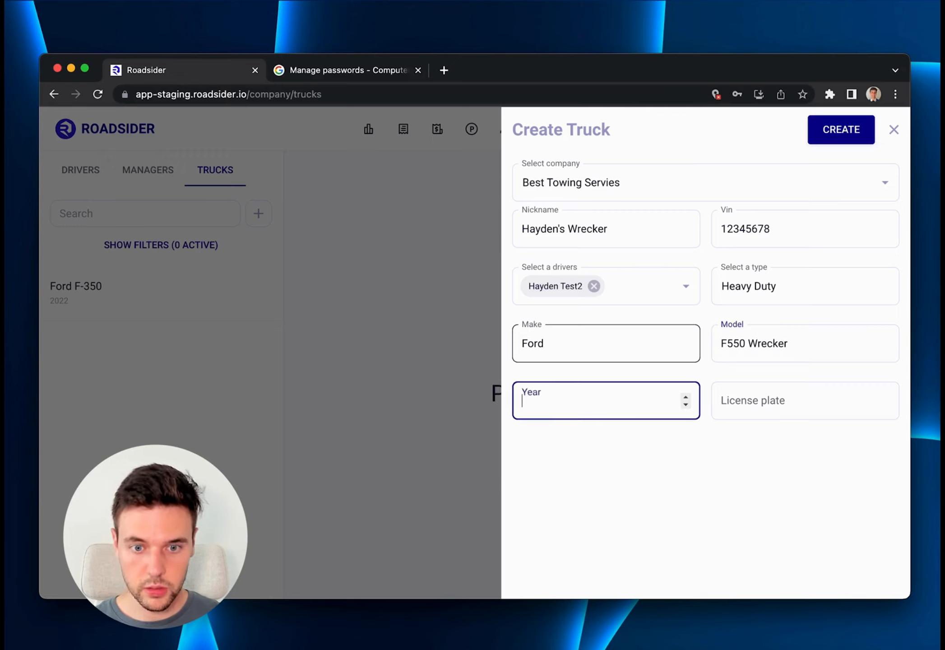
text(2022)
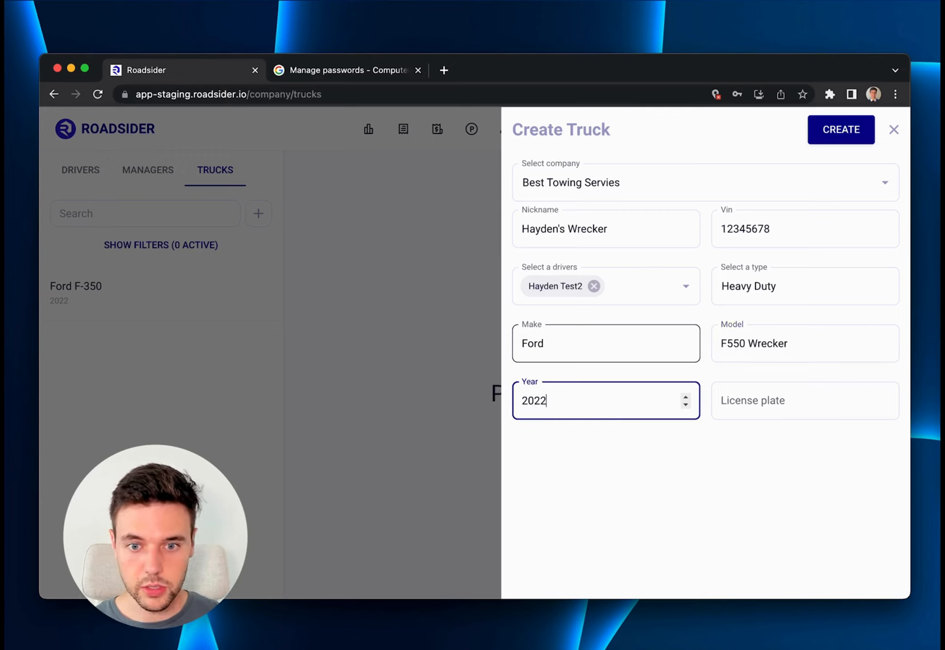
Enter the truck's license plate and create the truck.
click(719, 400)
text(H)
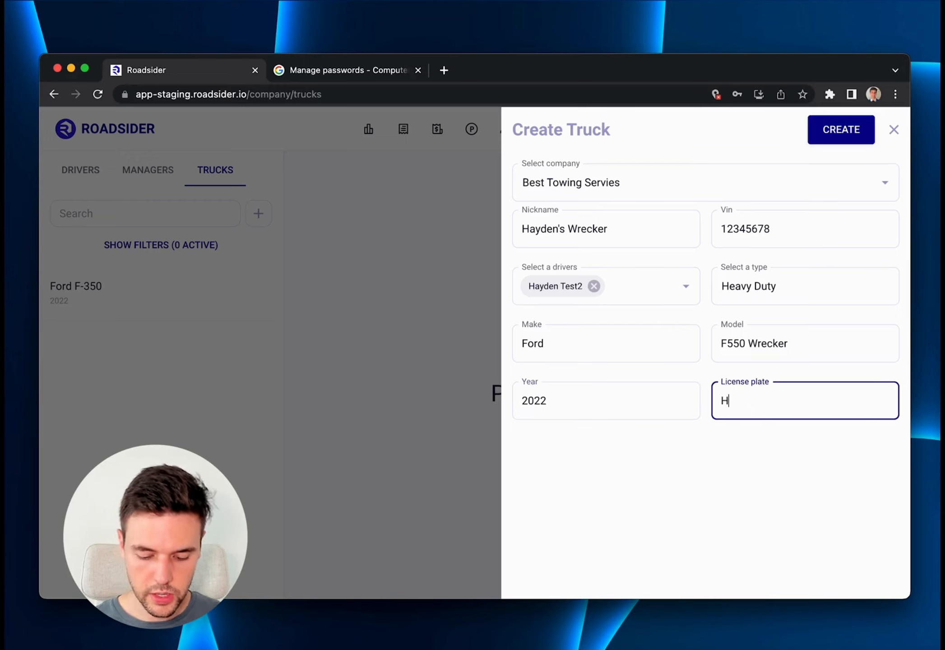
text(ay213)
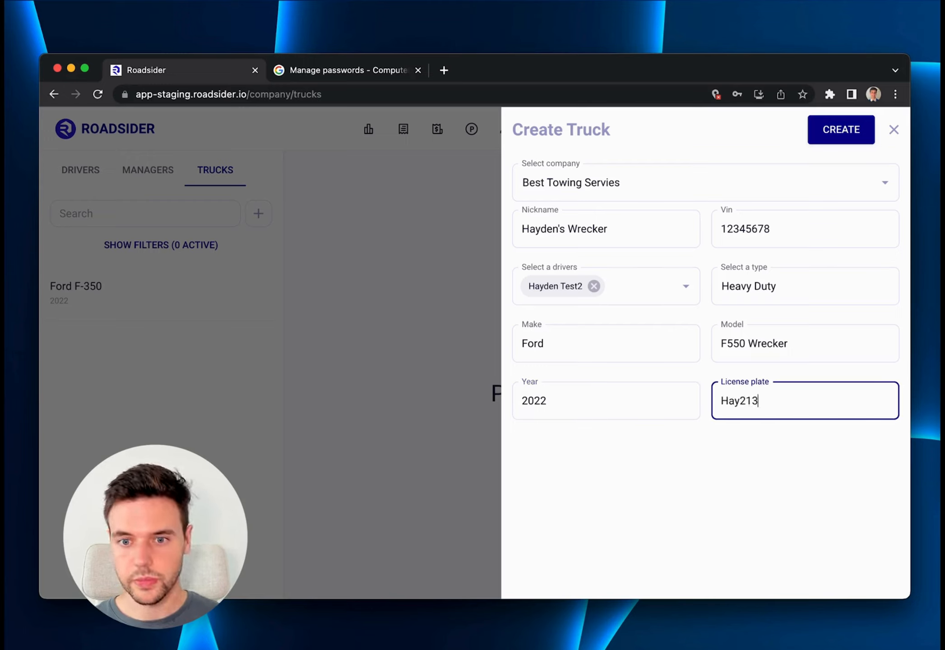
click(830, 132)
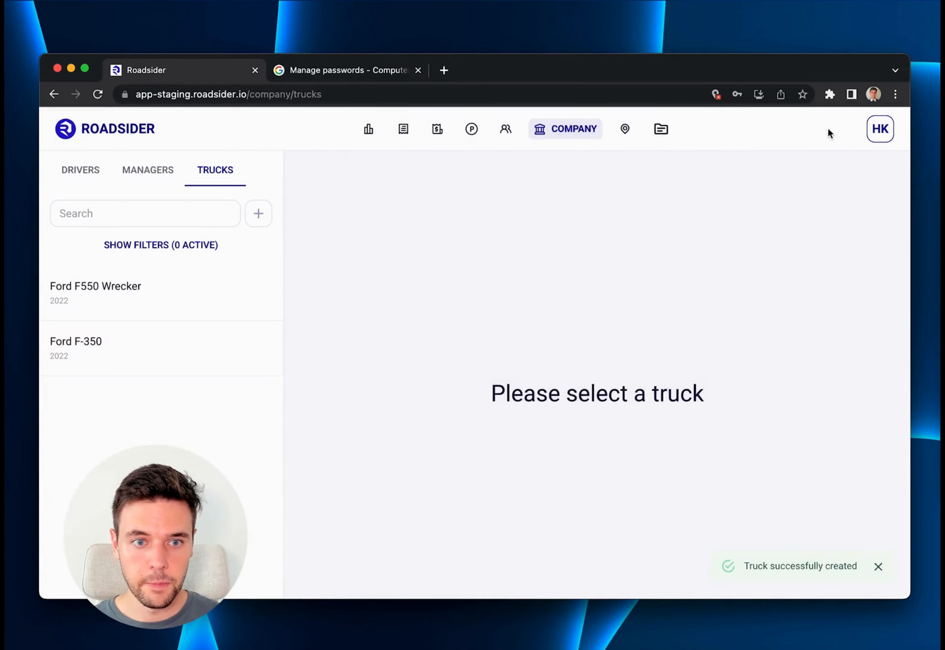
click(116, 296)
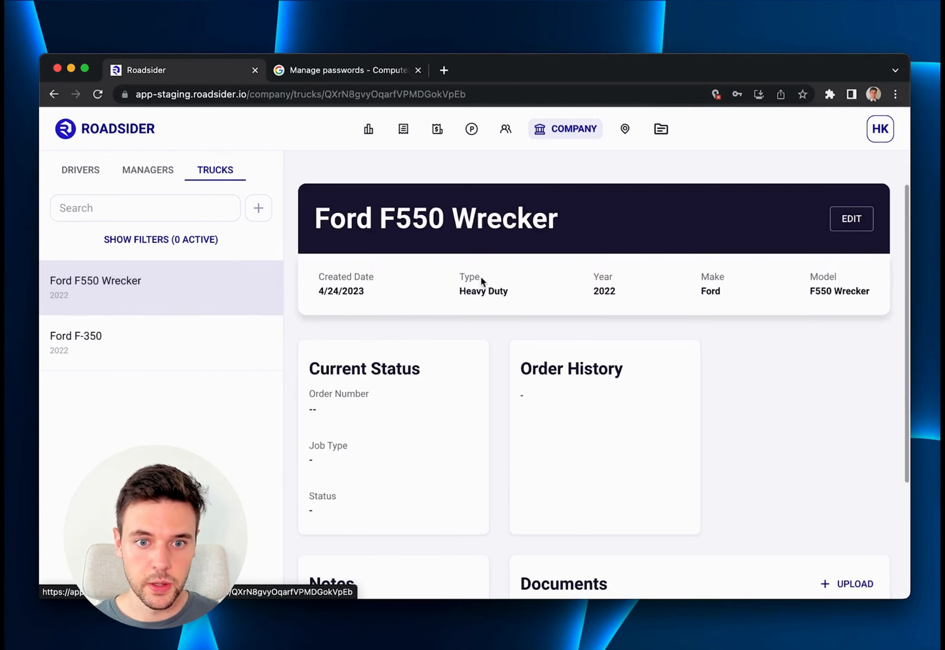
scroll(482, 274, down, 2)
scroll(482, 274, up, 2)
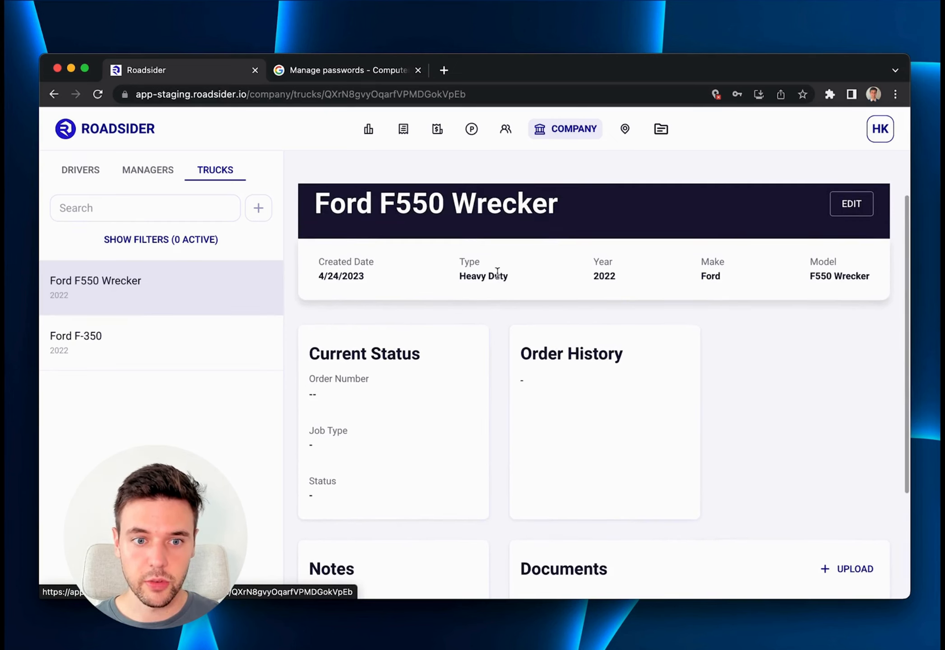
scroll(500, 263, down, 1)
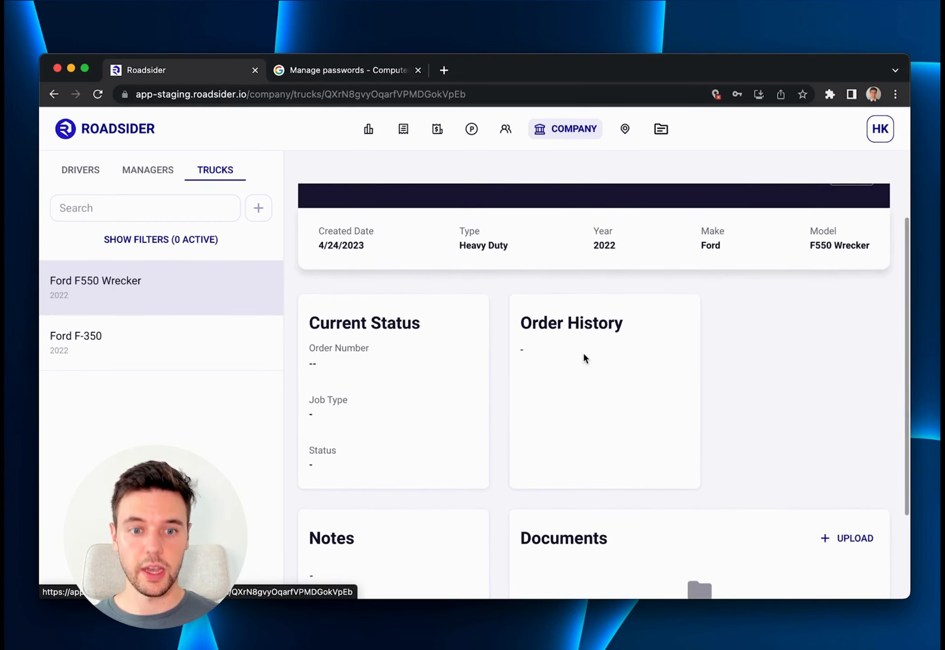
scroll(581, 358, down, 4)
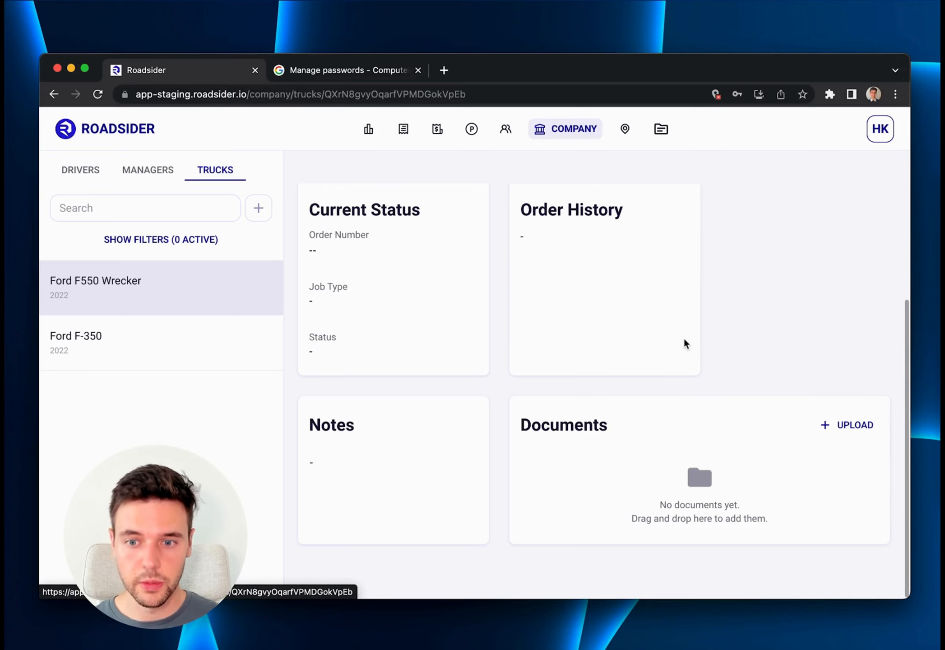
scroll(683, 343, up, 2)
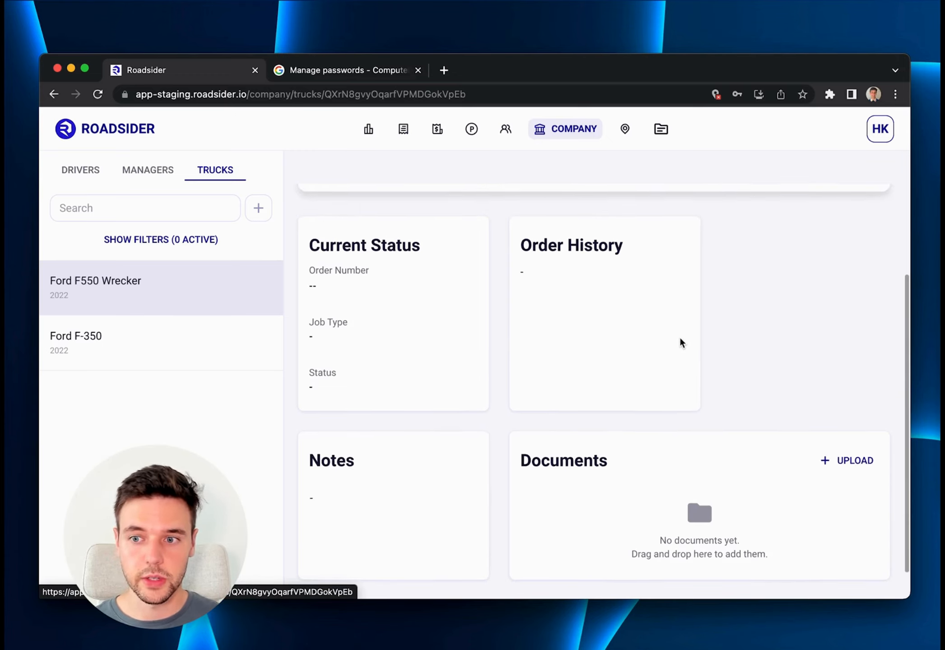
scroll(681, 342, up, 3)
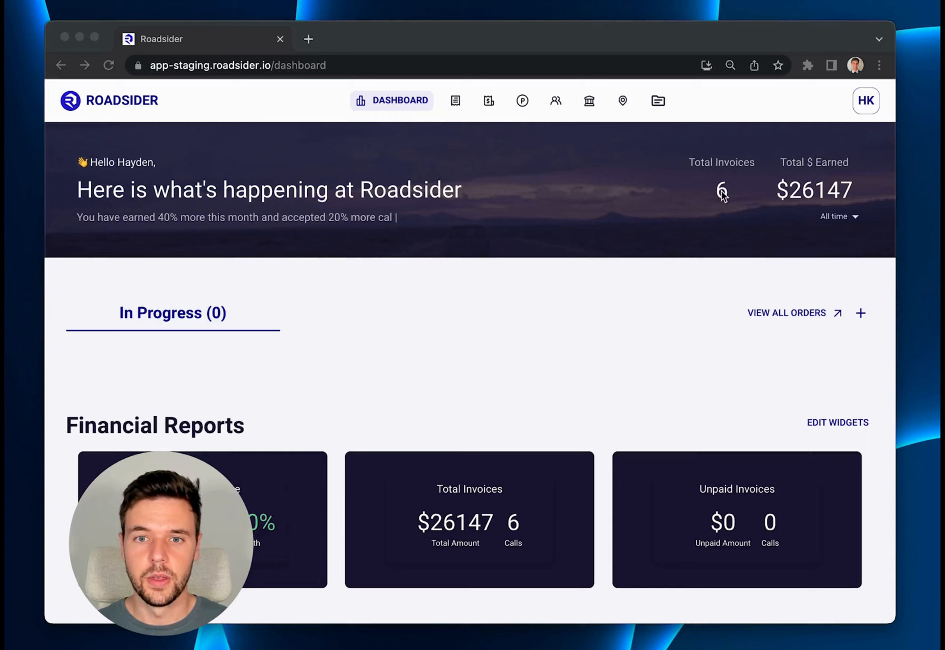
Open the account settings from the dashboard and go to the notification settings.
click(768, 166)
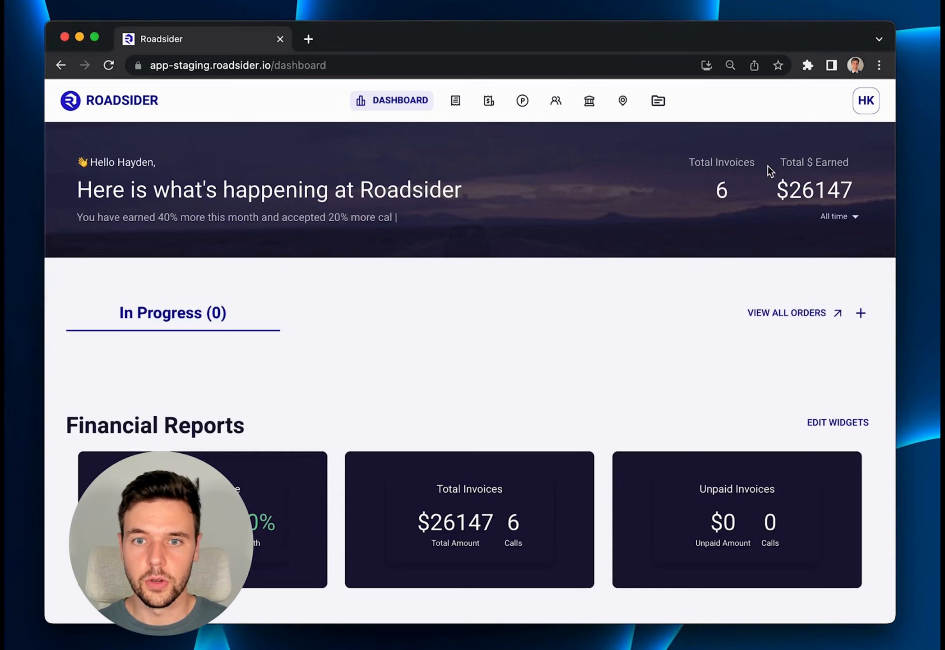
click(863, 102)
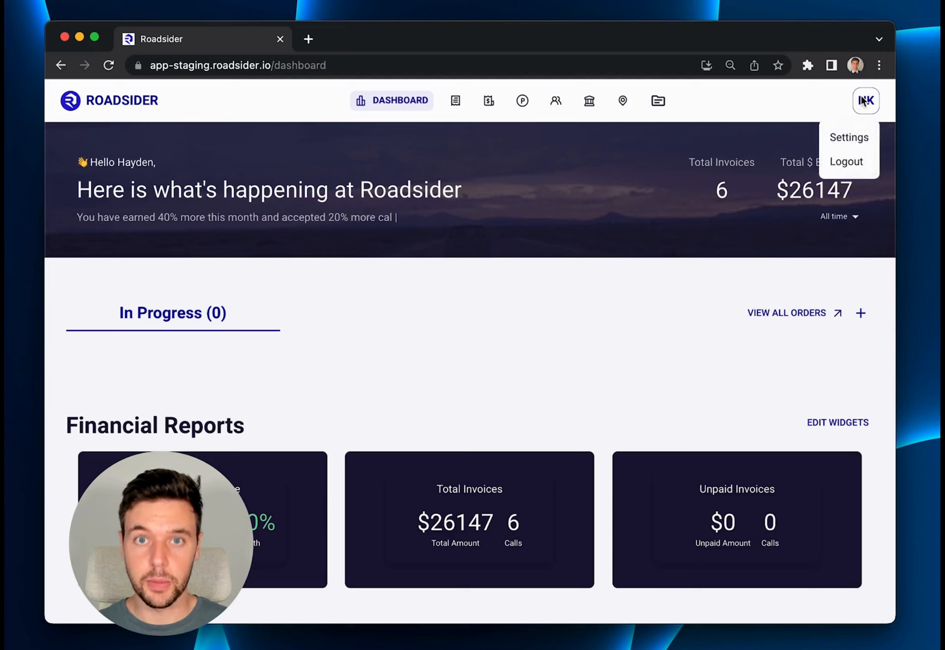
click(853, 141)
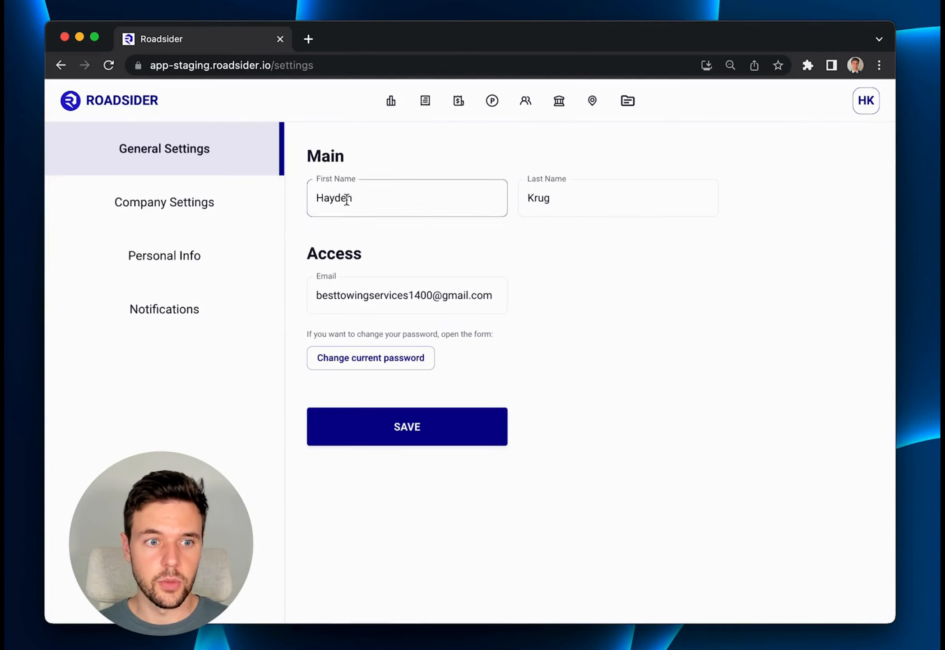
click(175, 315)
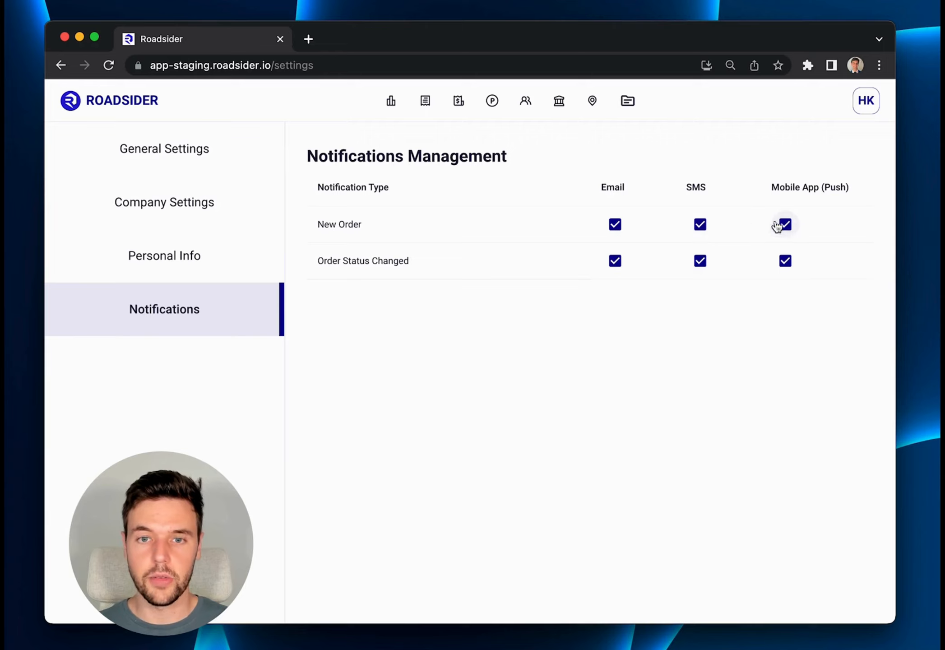
Switch New Order email notifications off and back on, and turn off email notifications for Order Status Changed.
click(616, 226)
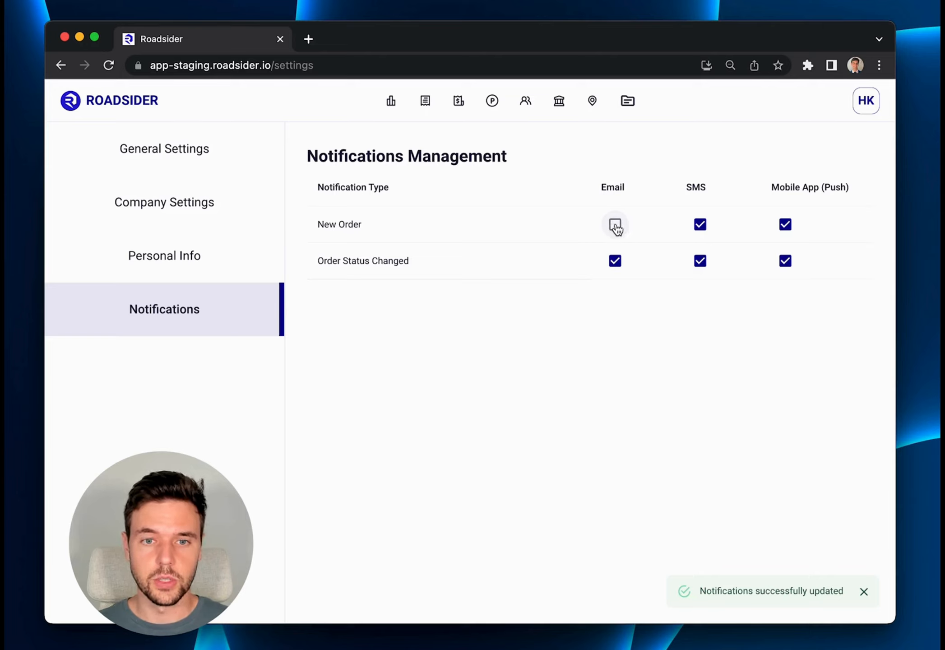
click(615, 225)
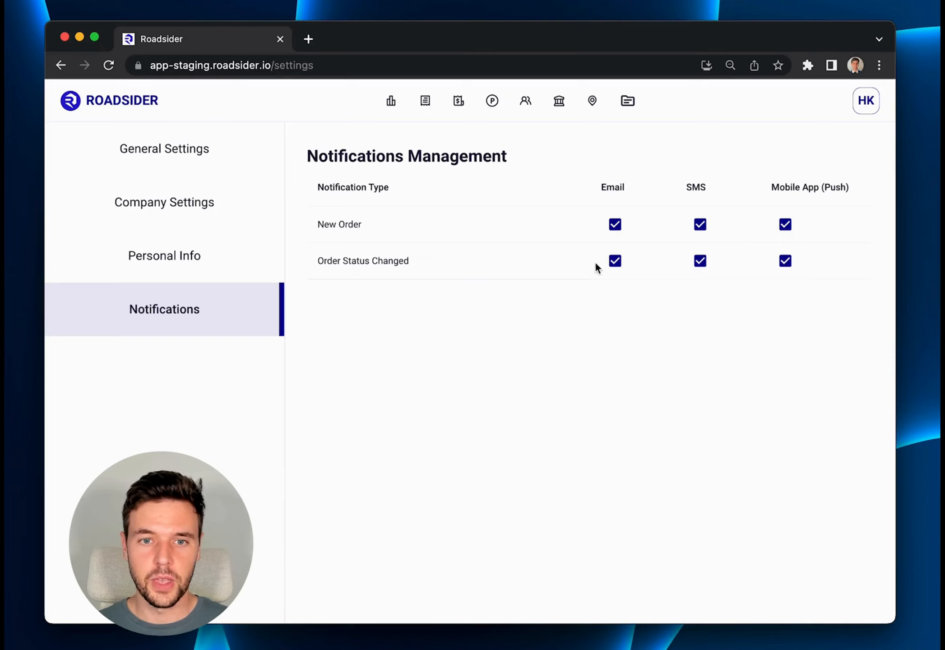
click(615, 261)
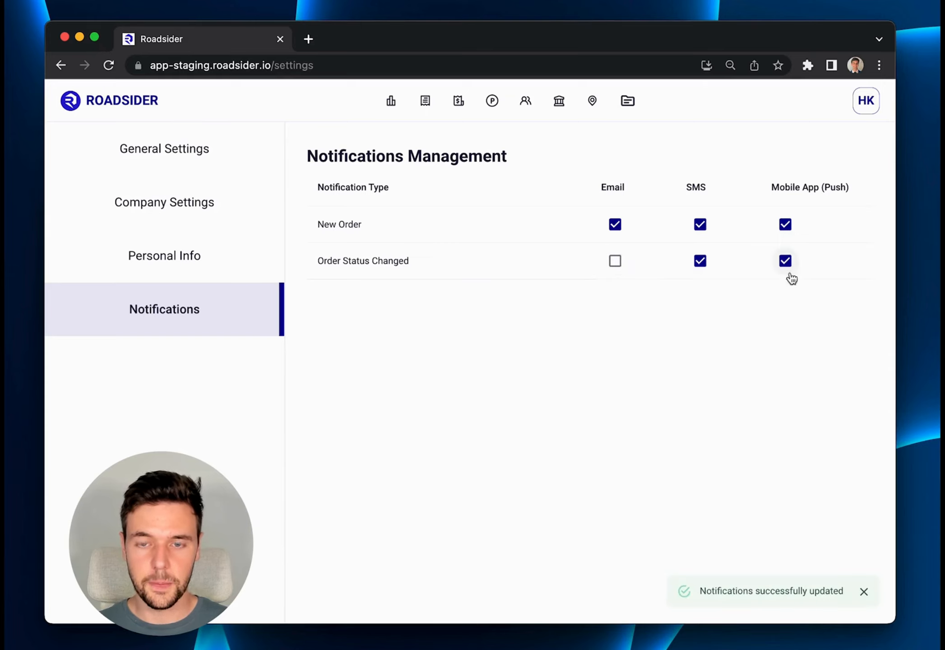